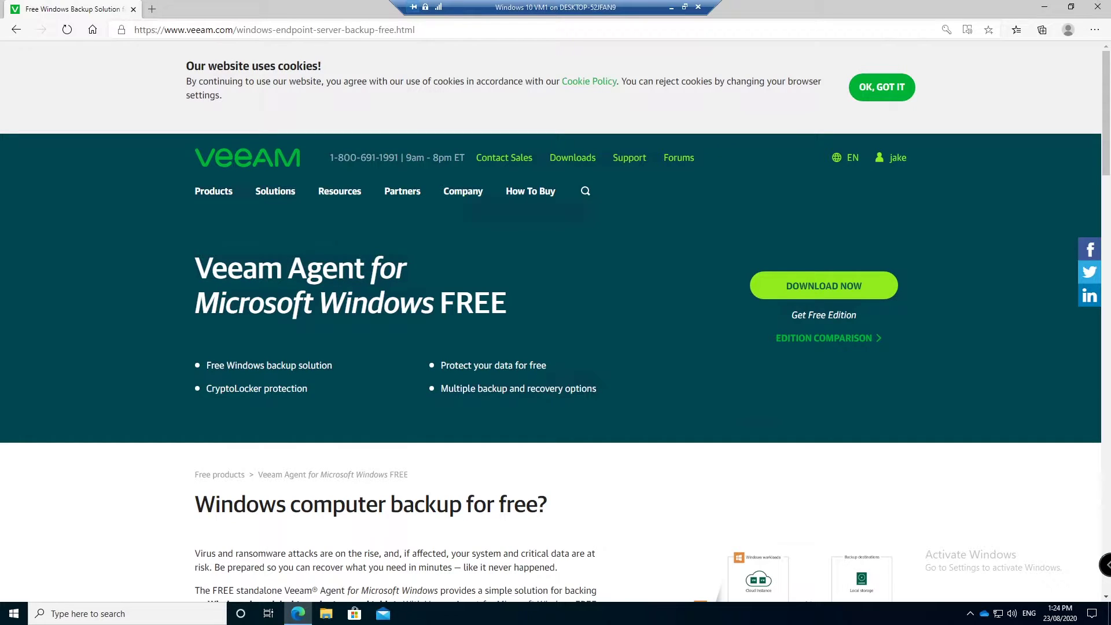
Step: Go to the Veeam Agent for Windows FREE download page and scroll down to its download table
left_click(336, 29)
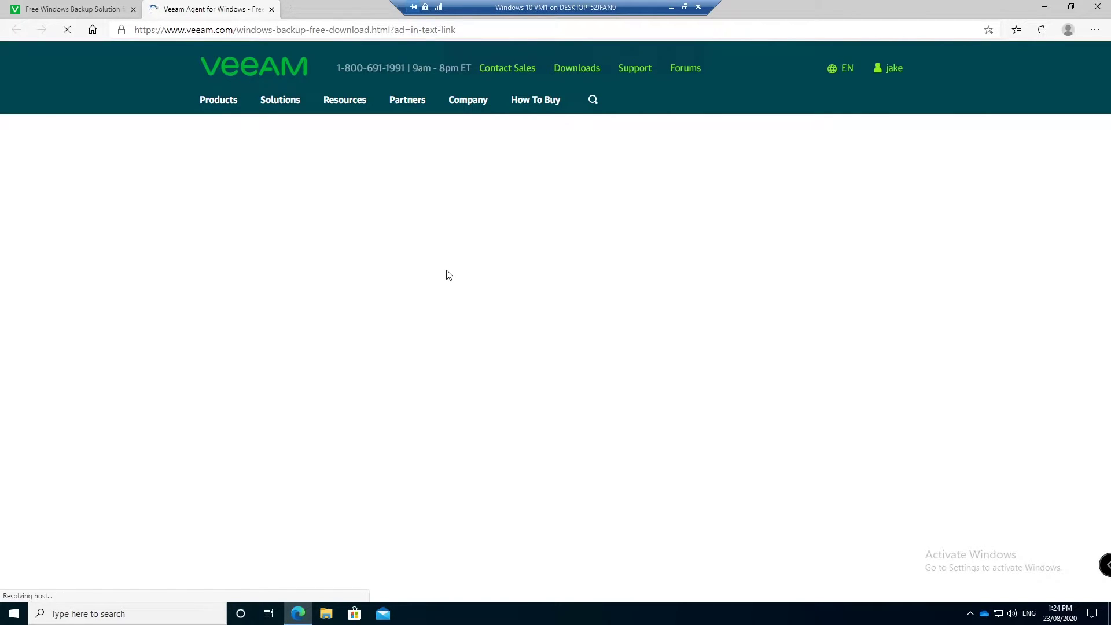
scroll(446, 274, "down", 5)
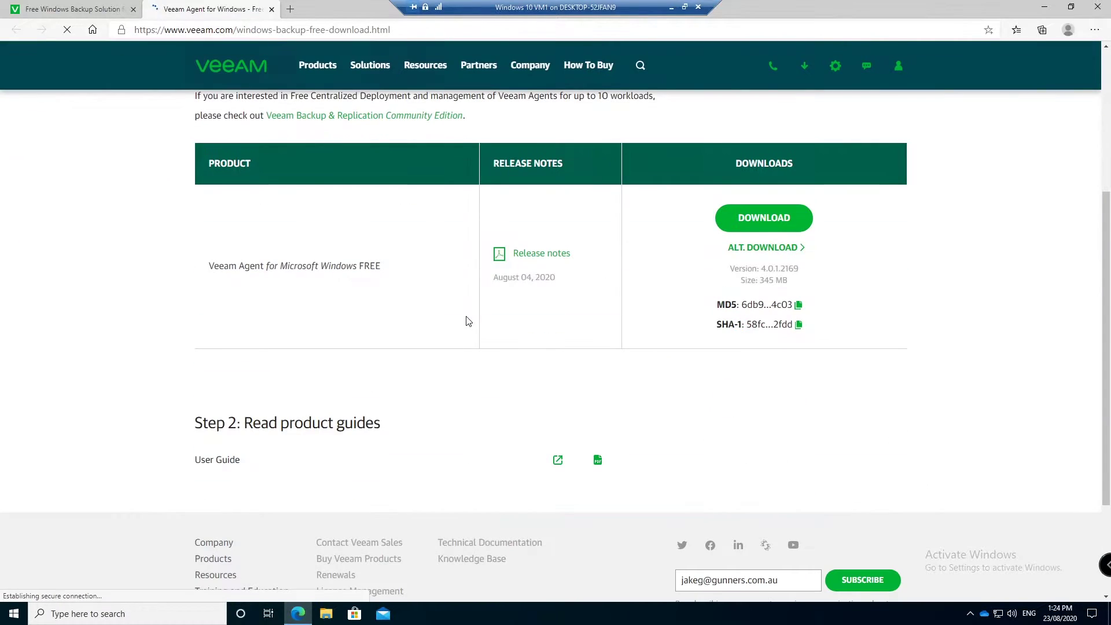
Step: Download Veeam Agent for Windows FREE 4.0.1.2169 after agreeing to and accepting the licence terms
left_click(764, 218)
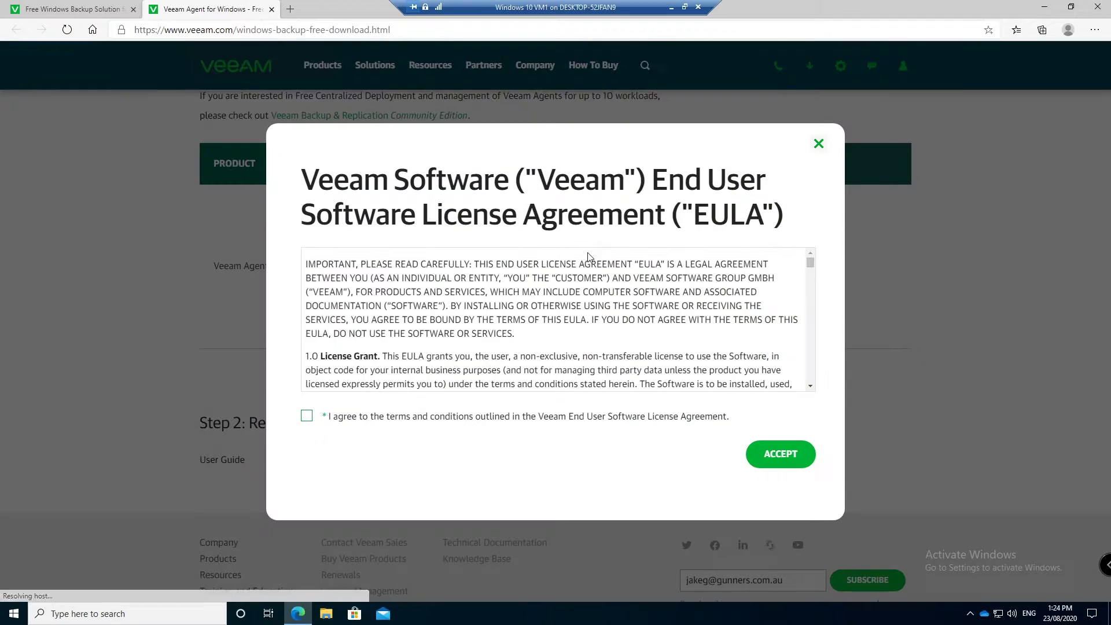
left_click(424, 419)
left_click(787, 454)
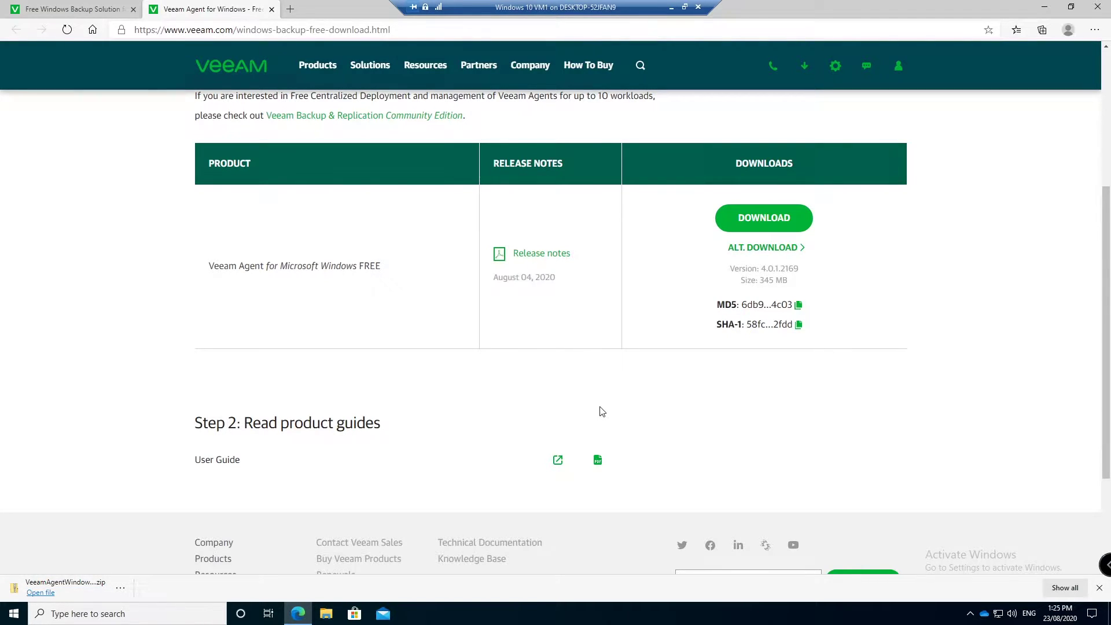
Step: Extract the downloaded Veeam zip in Downloads into the suggested VeeamAgentWindows_4.0.1.2169 folder
left_click(58, 589)
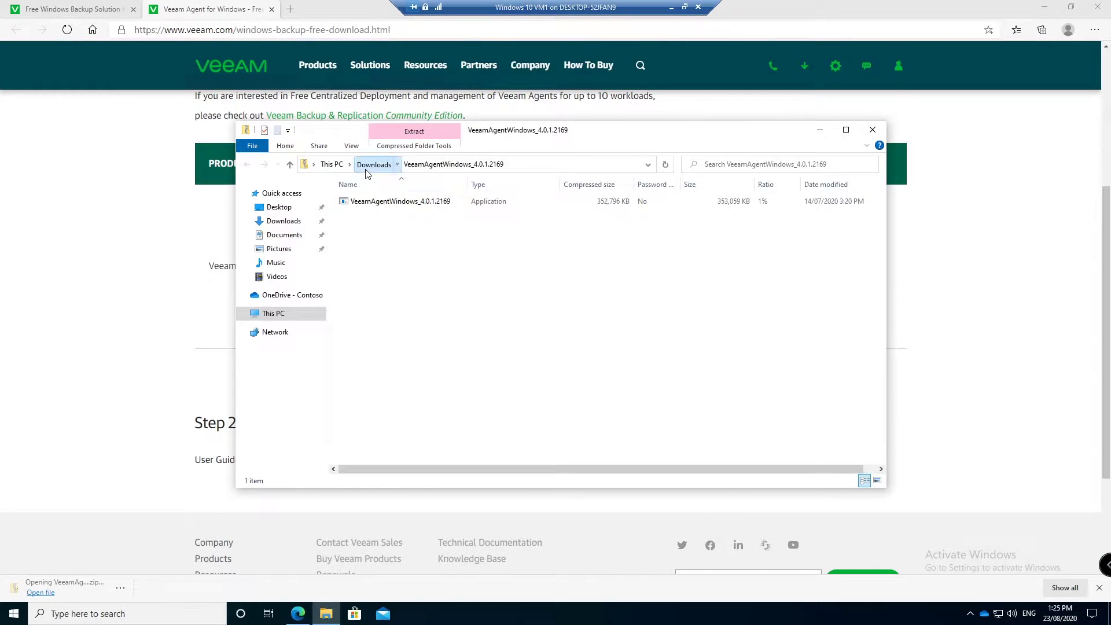
left_click(373, 164)
right_click(373, 217)
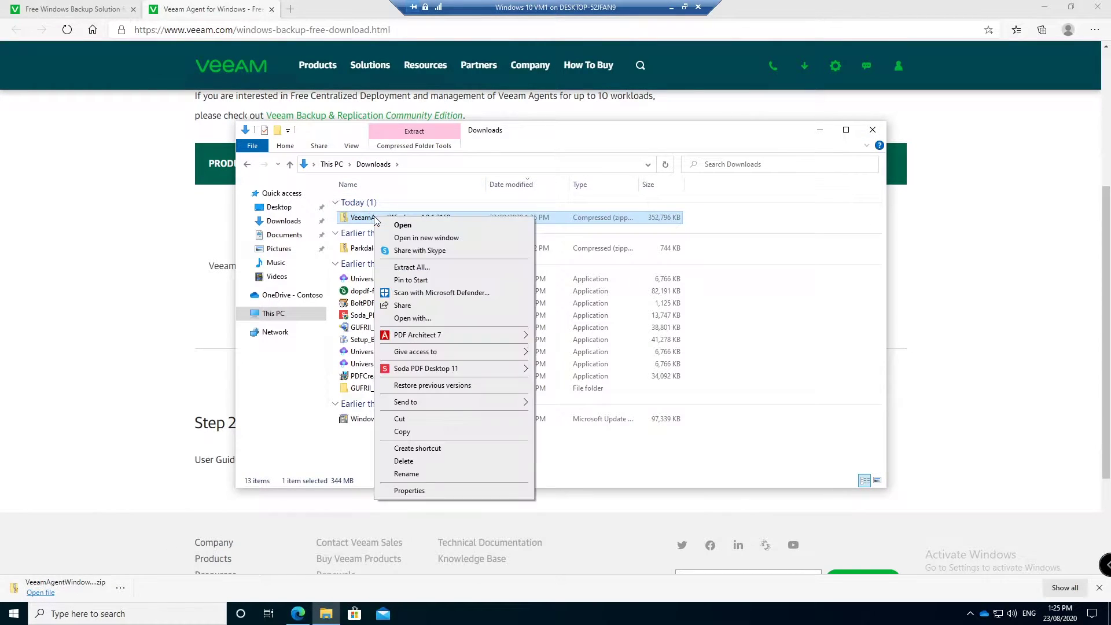
left_click(424, 272)
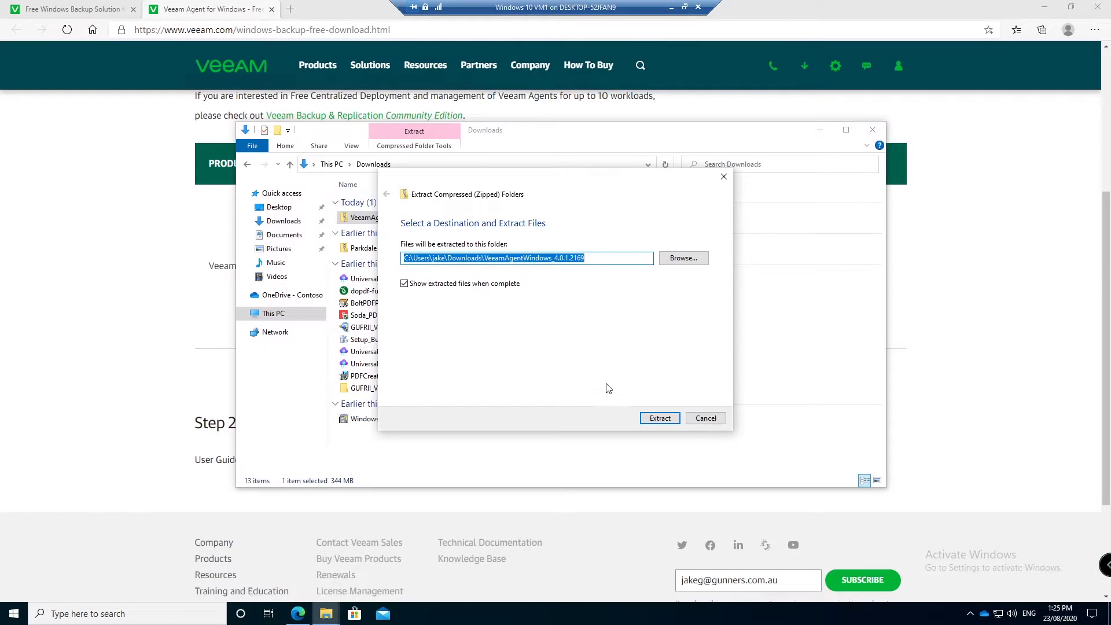
left_click(660, 418)
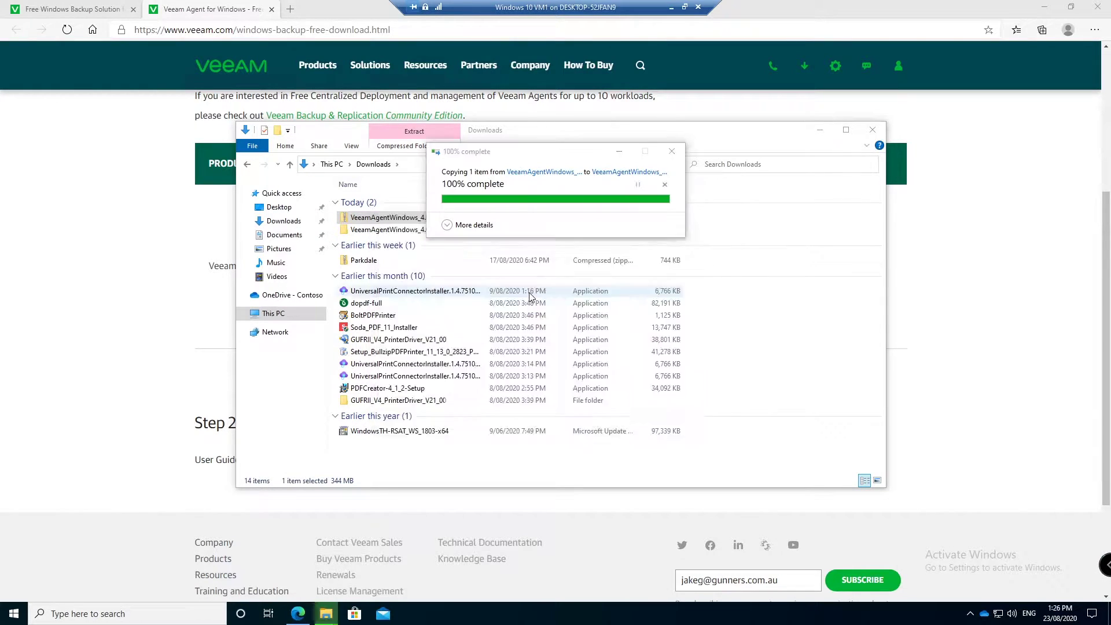
Step: Run the extracted Veeam installer with admin rights, accept the Veeam and third-party licences, and install
double_click(422, 216)
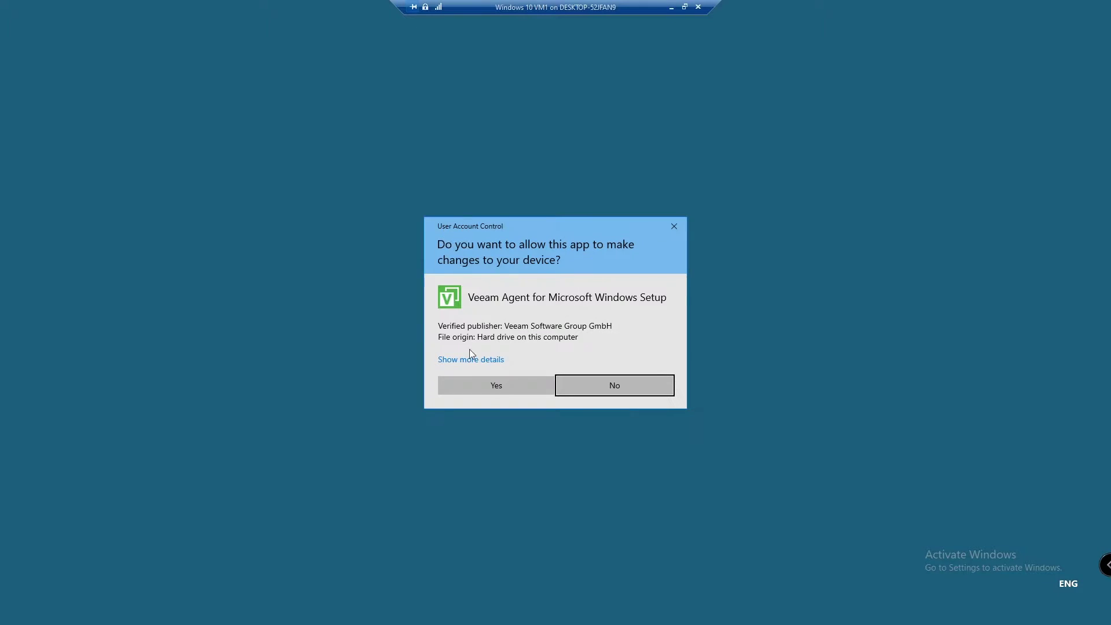
left_click(507, 385)
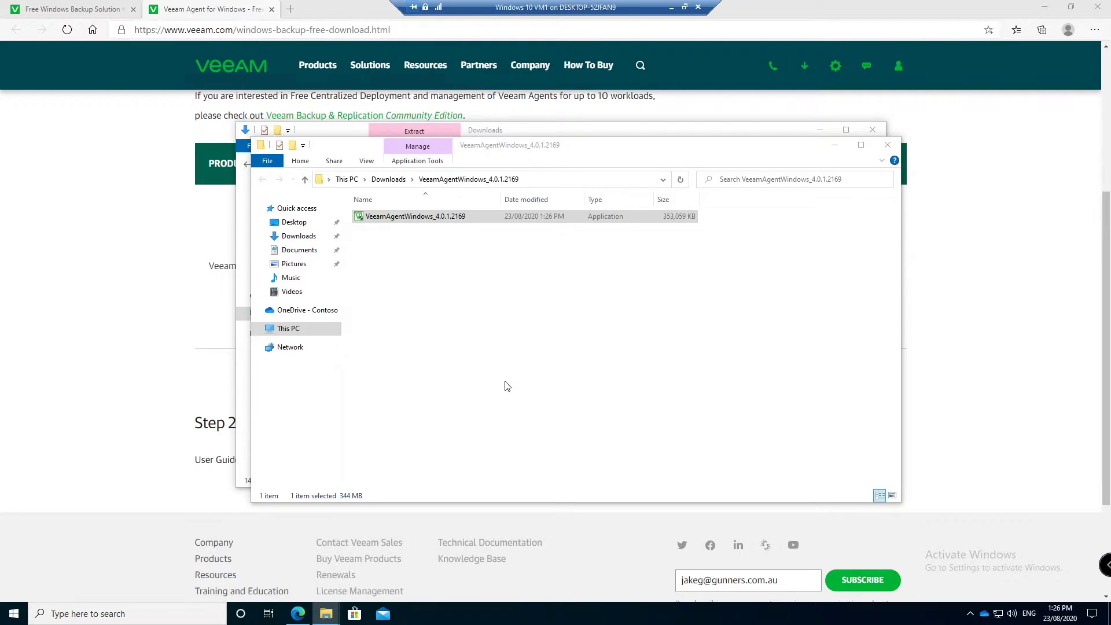
left_click(479, 357)
left_click(470, 371)
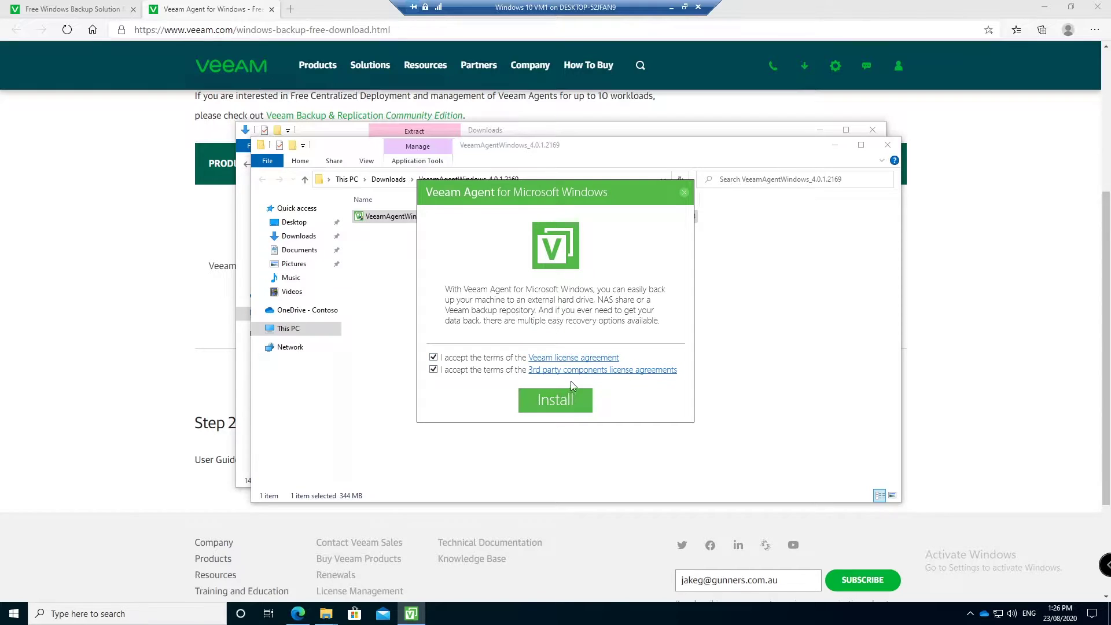
left_click(563, 400)
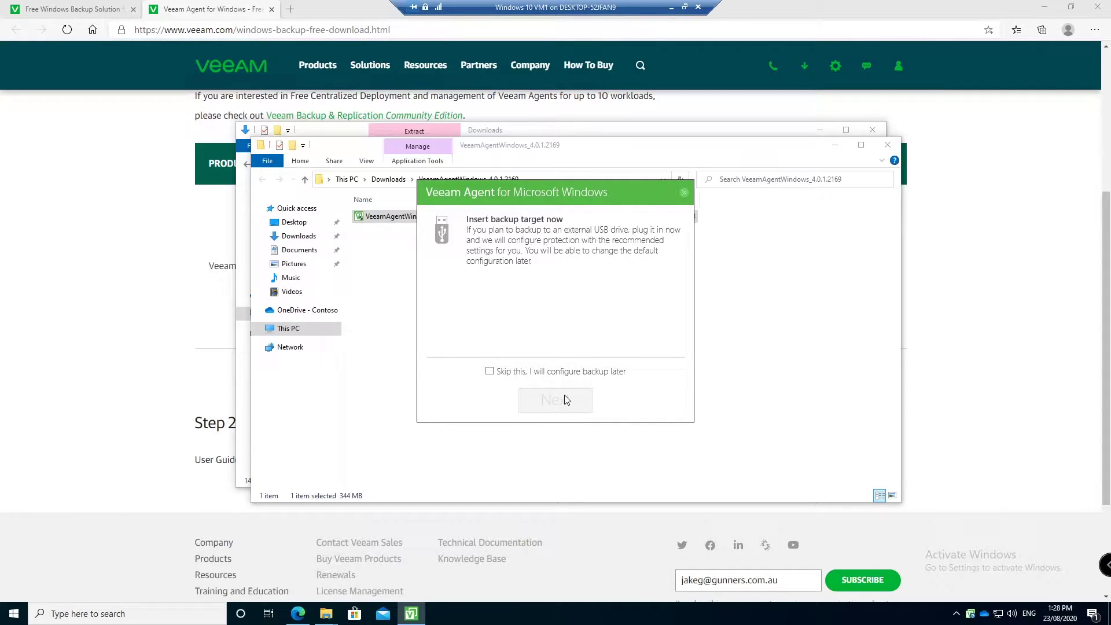
Step: Skip backup target setup, complete installation, and launch the Recovery Media wizard on finish
left_click(517, 372)
left_click(558, 403)
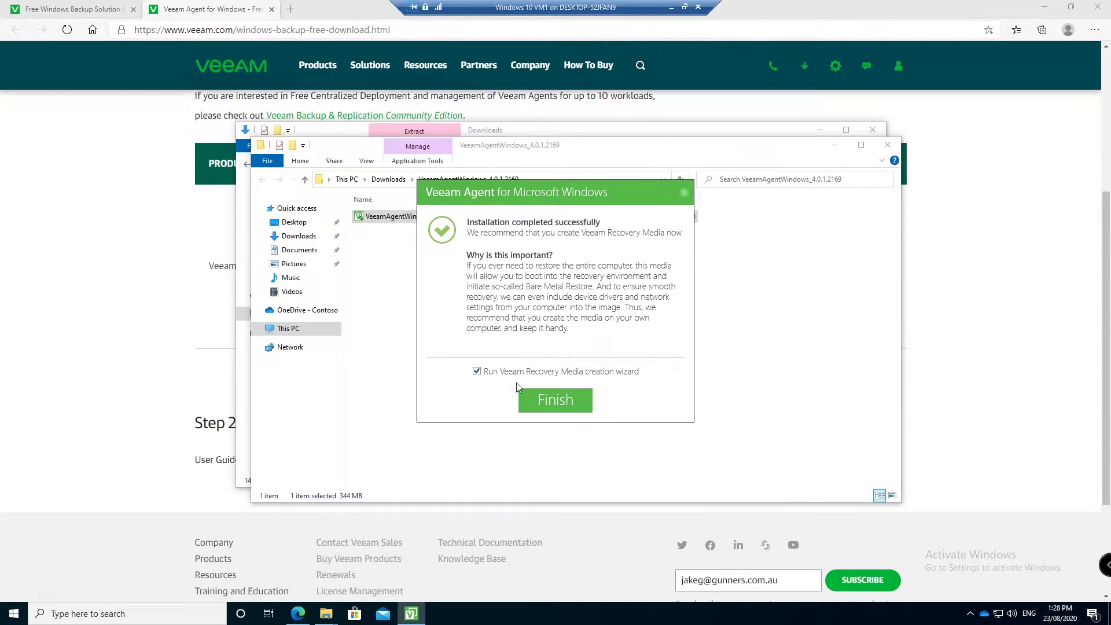
left_click(548, 398)
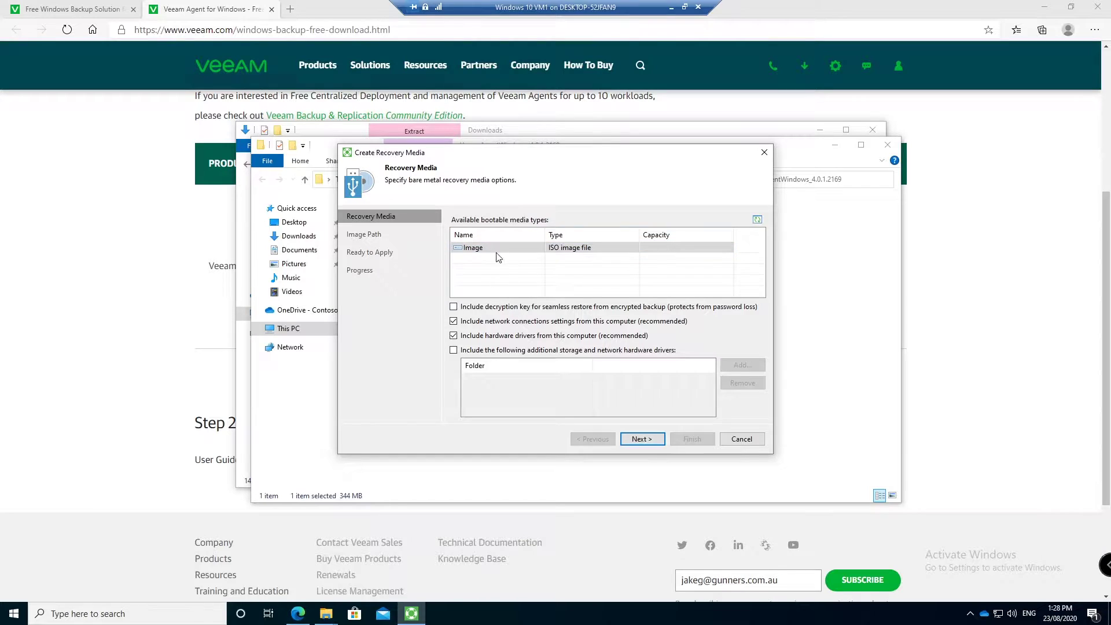
Step: Build an ISO recovery image at the default Documents path, without additional hardware drivers
left_click(558, 253)
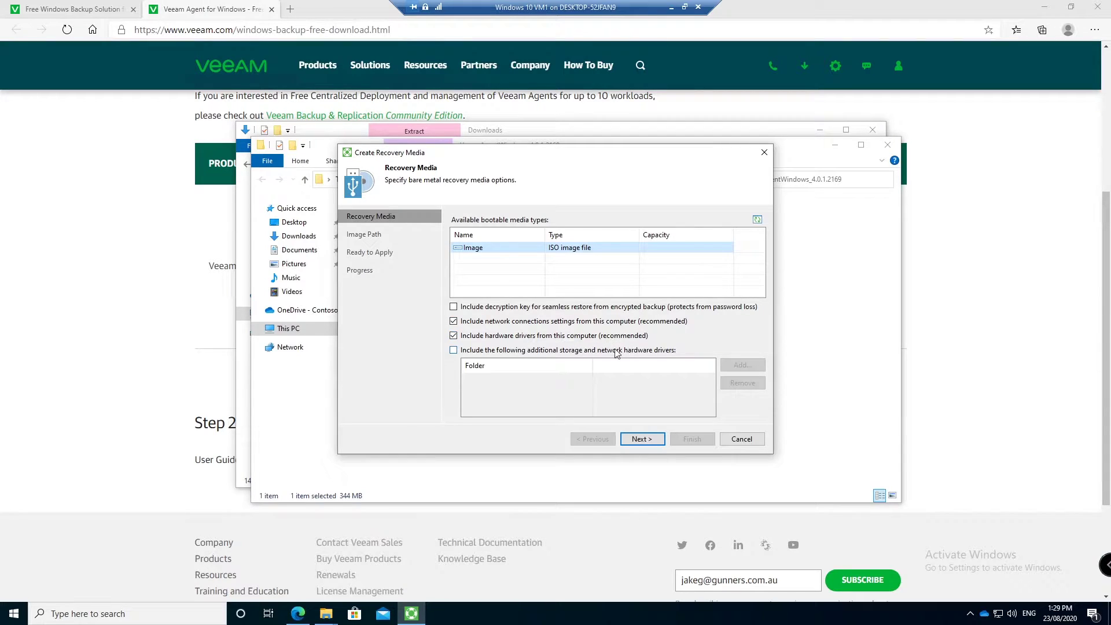
left_click(544, 352)
left_click(578, 351)
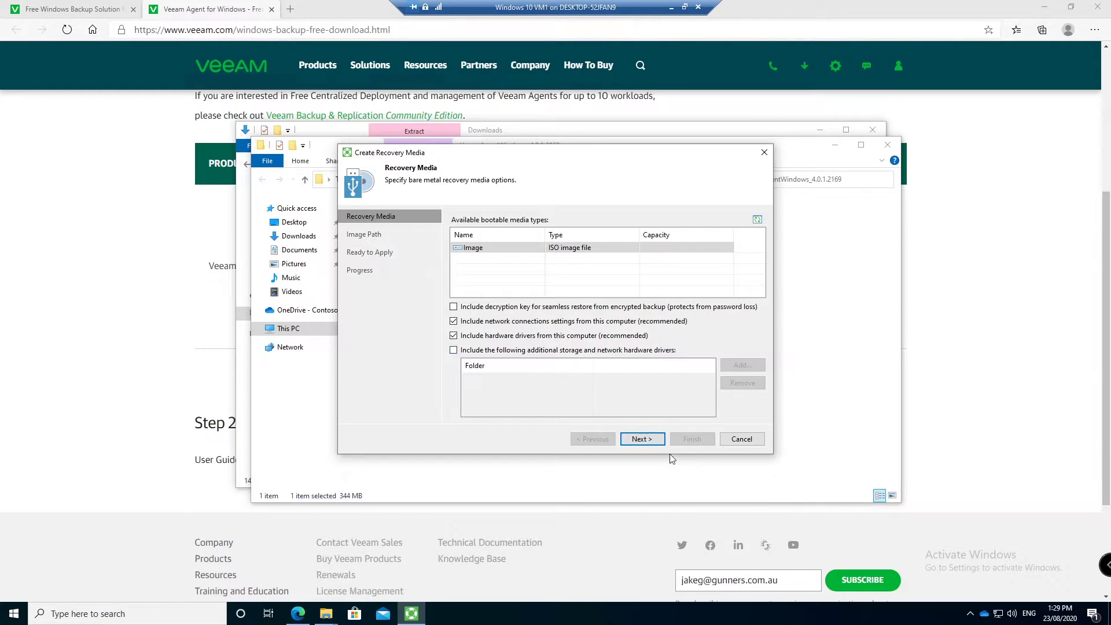
left_click(644, 437)
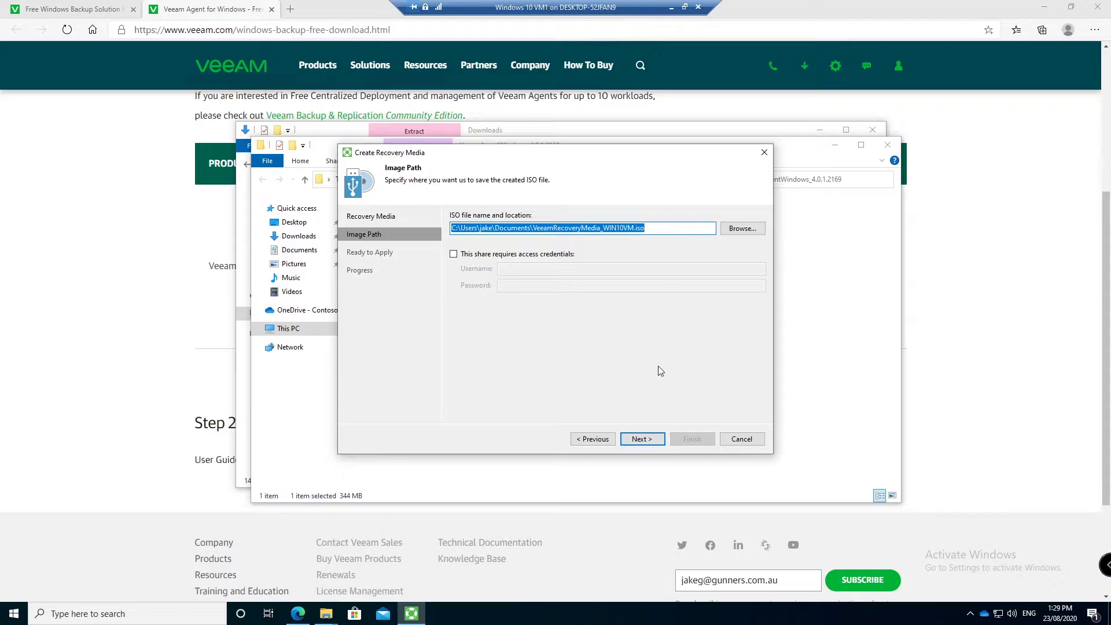
left_click(644, 439)
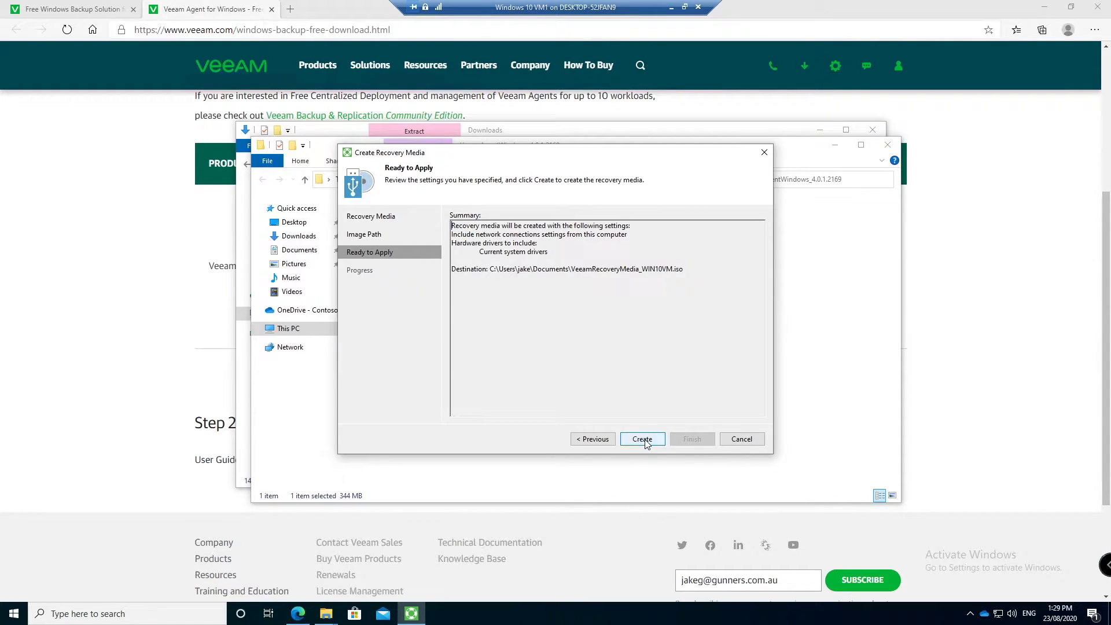
left_click(644, 440)
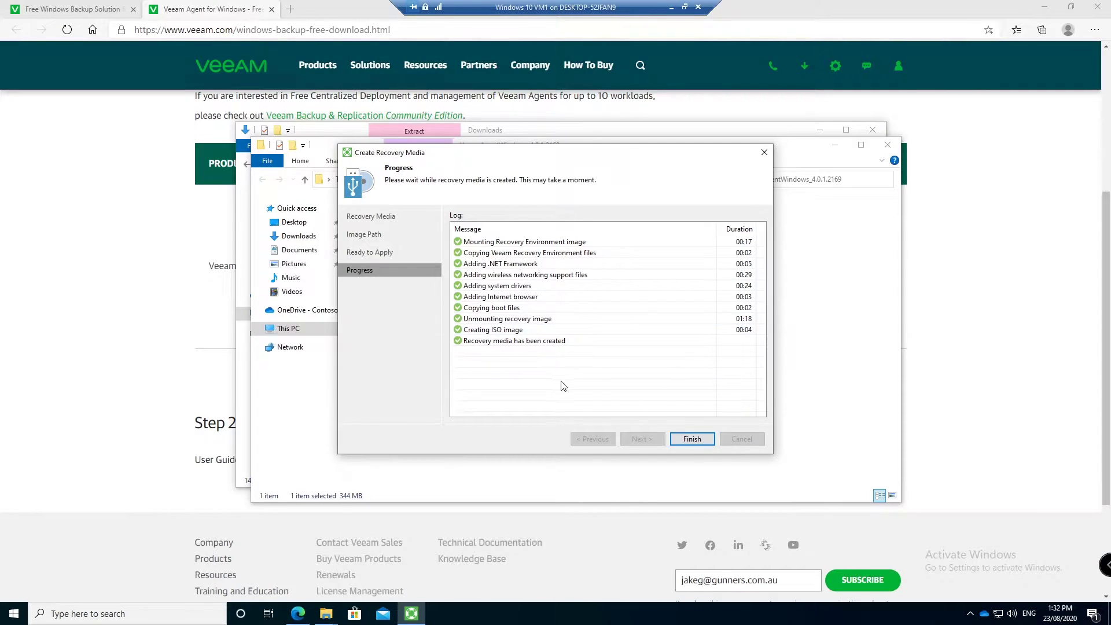
Step: Finish the wizard and select the 697,728 KB VeeamRecoveryMedia_WIN10VM ISO in Documents
left_click(692, 439)
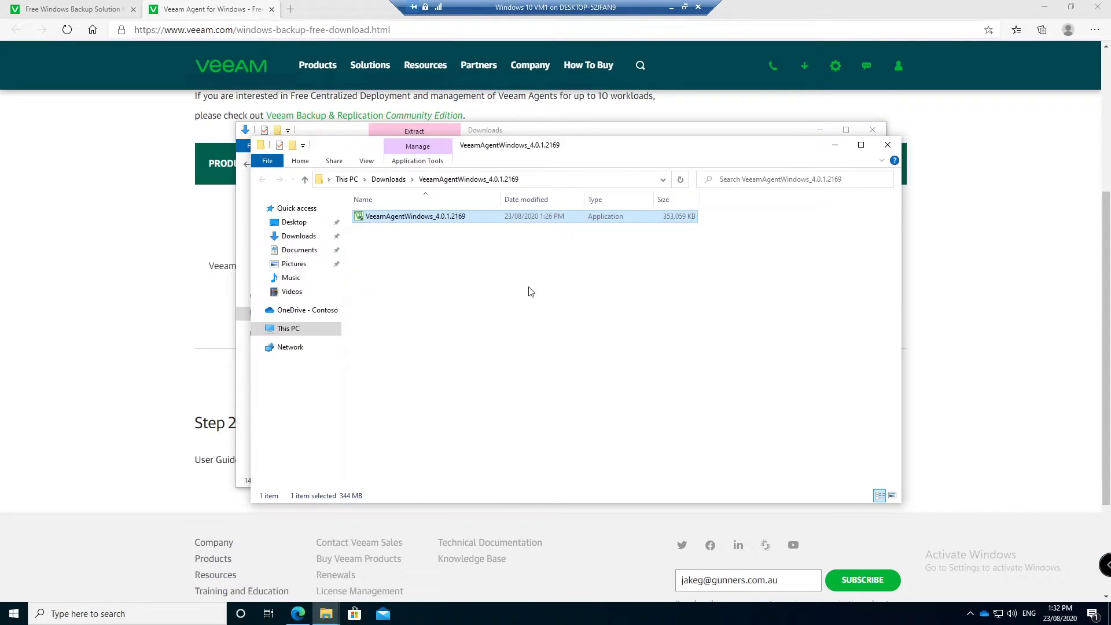
left_click(292, 252)
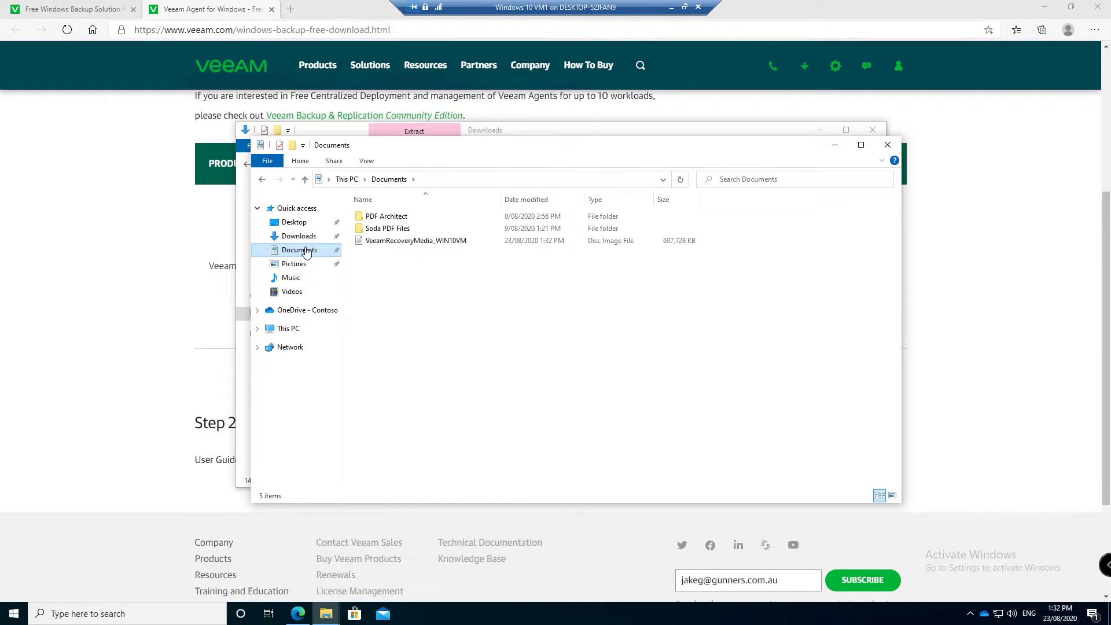
left_click(403, 243)
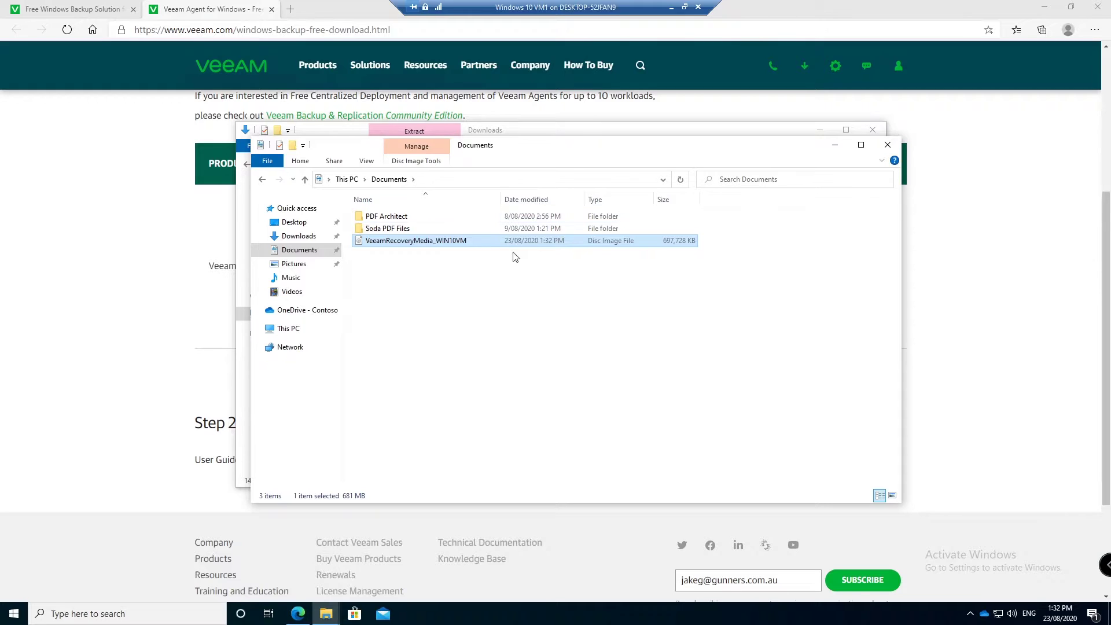
Step: Move the Veeam icon from hidden icons into the always-visible notification area
left_click(971, 614)
left_click_drag(959, 590, 972, 615)
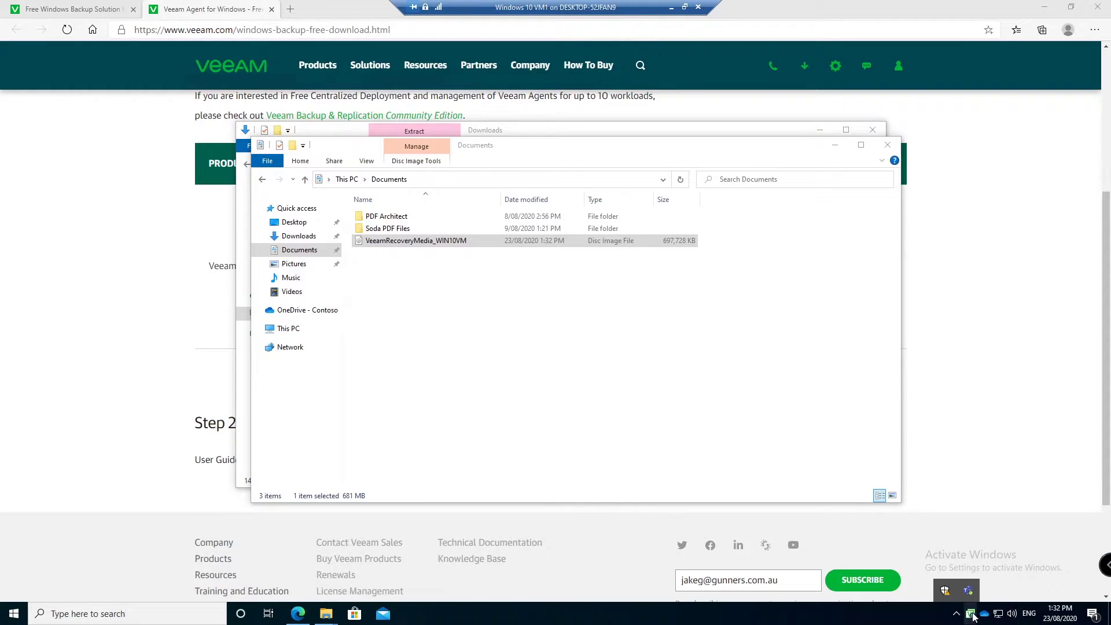
left_click(972, 615)
Step: Open the Veeam Control Panel from the tray icon, decline the licence file, and show the menu
right_click(972, 616)
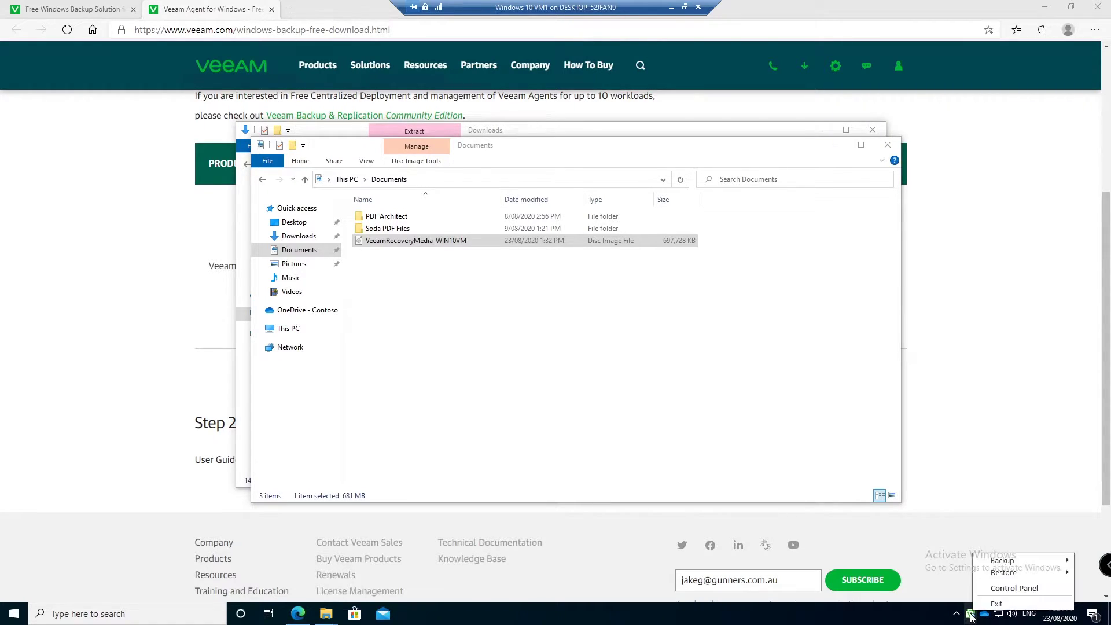
left_click(992, 590)
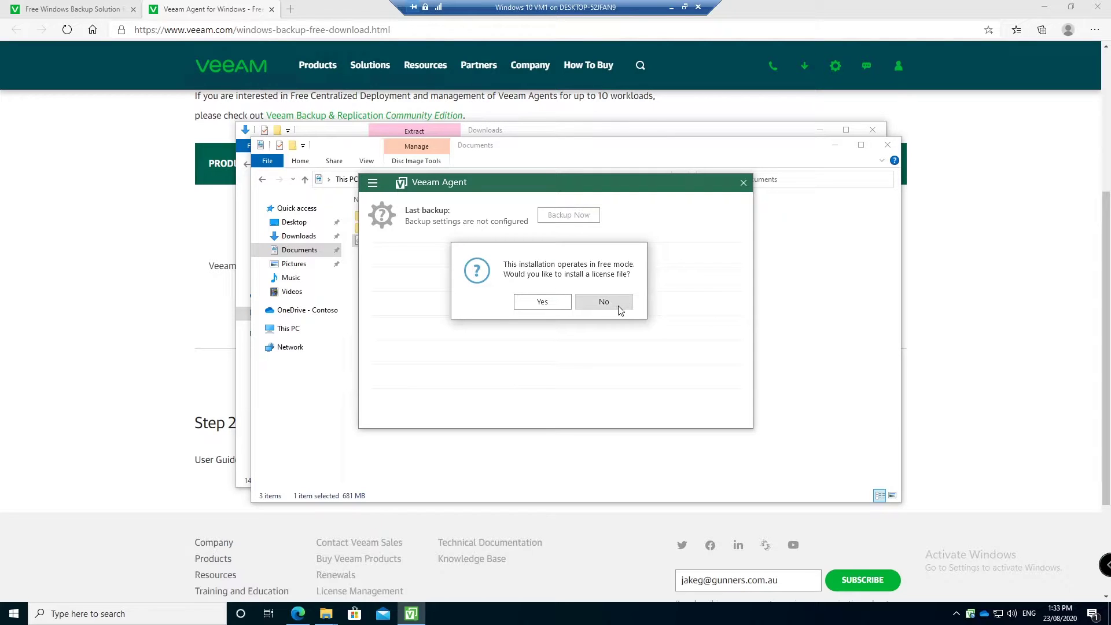
left_click(605, 301)
left_click(371, 182)
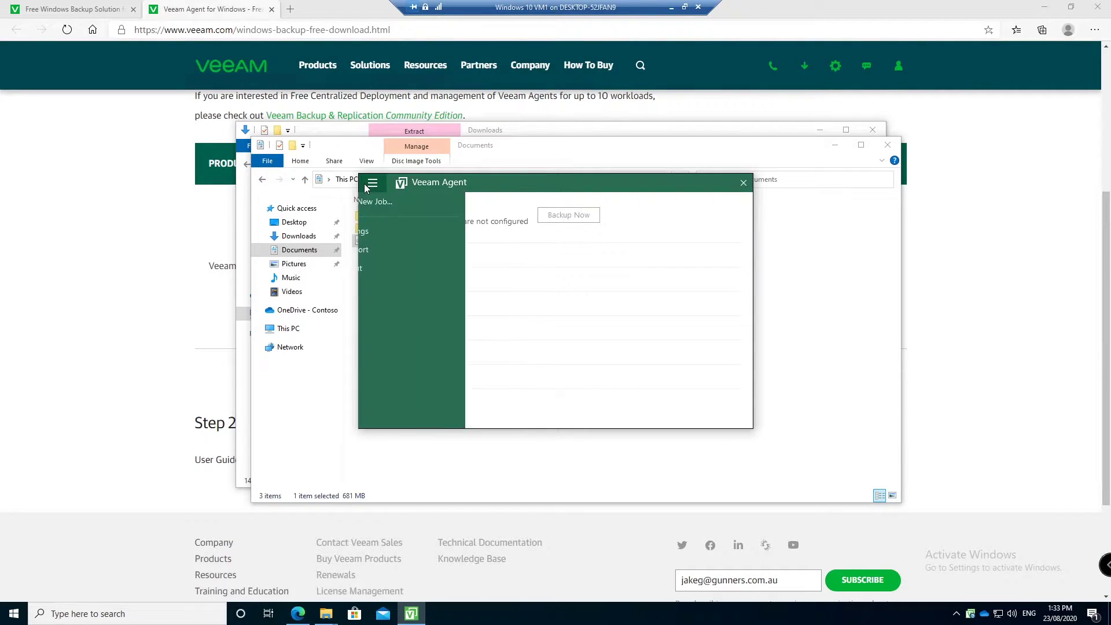
Step: Start a new backup job, keeping the default name Job WIN10VM
left_click(404, 202)
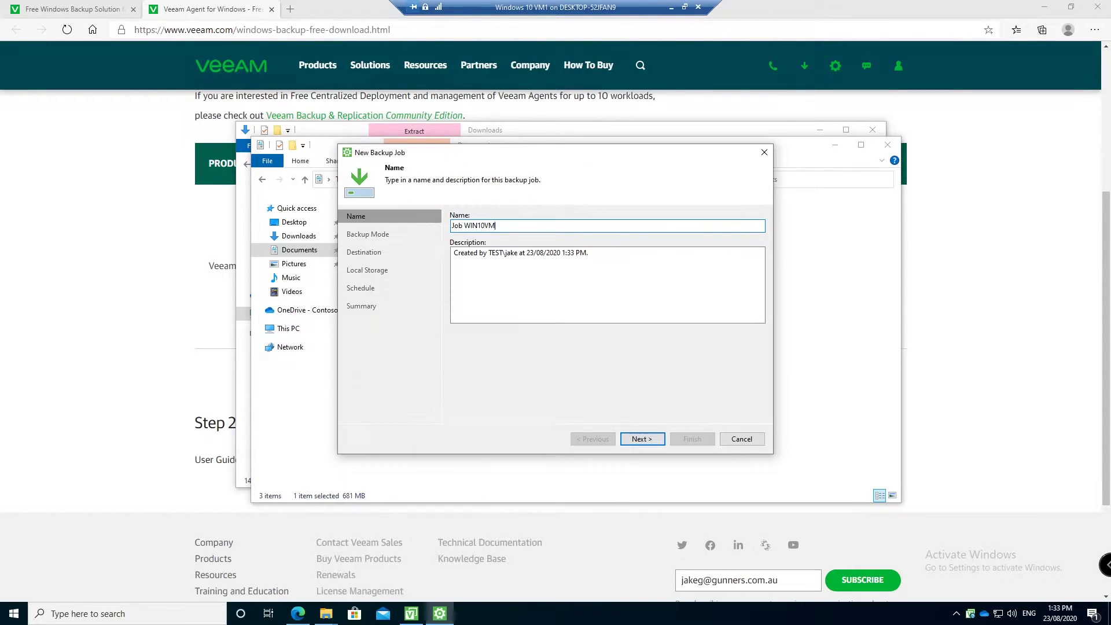
left_click(496, 226)
double_click(482, 225)
left_click(496, 225)
left_click(641, 440)
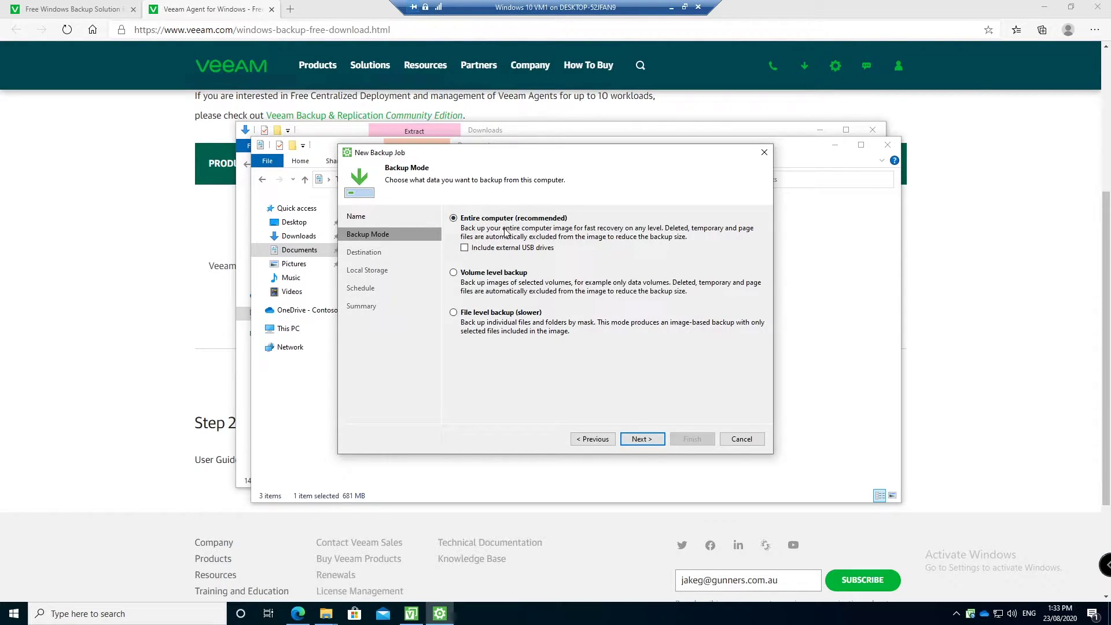
Step: Set the backup mode to Entire computer (recommended) instead of File level
left_click(514, 313)
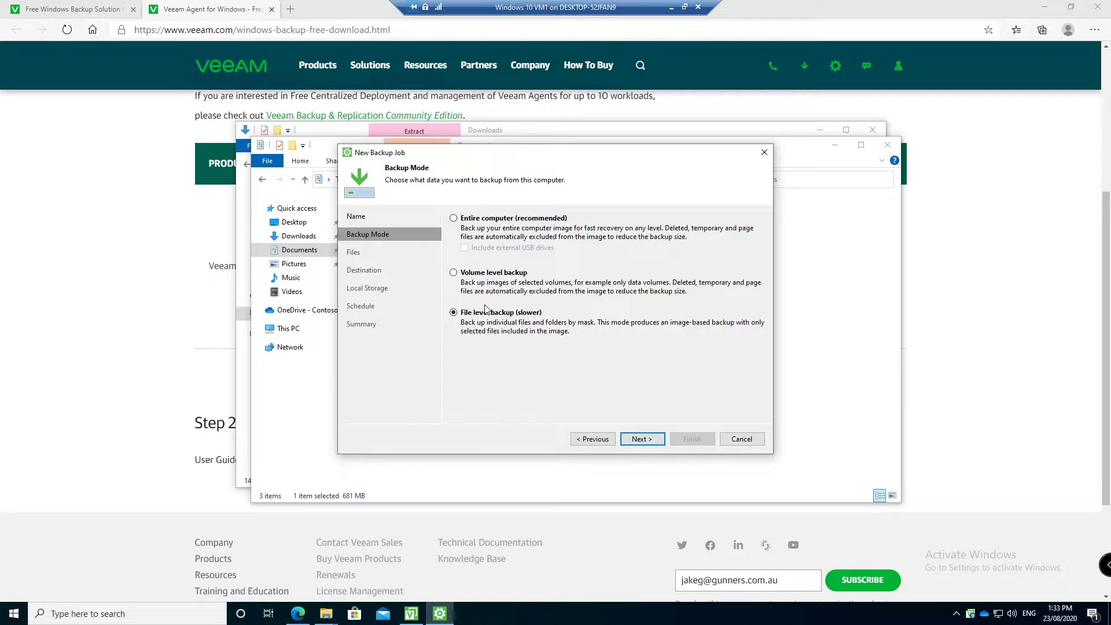
left_click(488, 219)
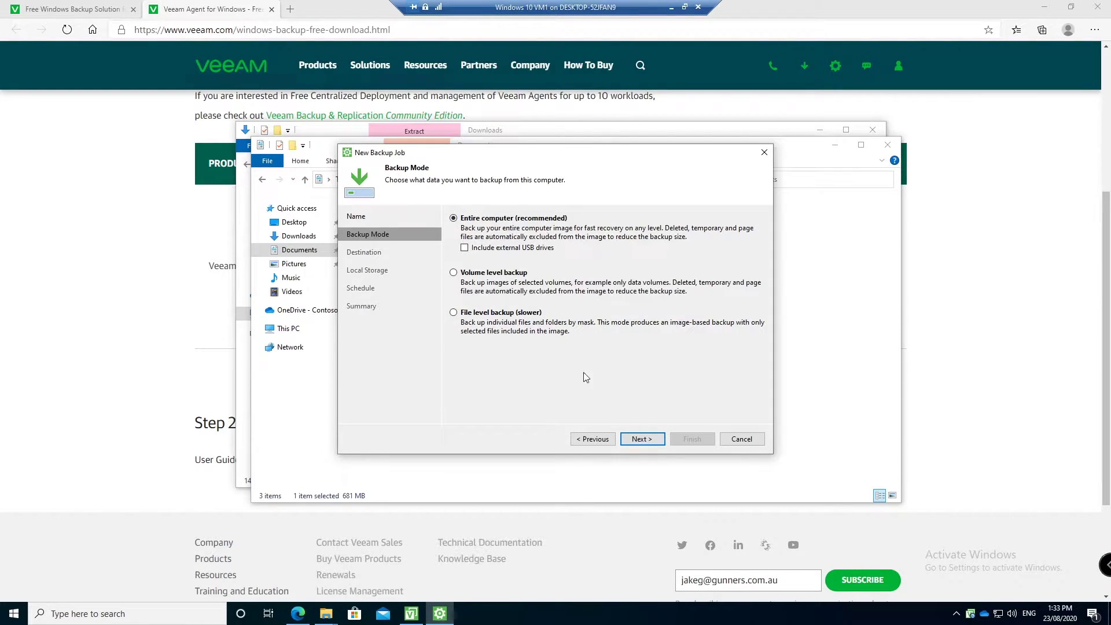
left_click(642, 439)
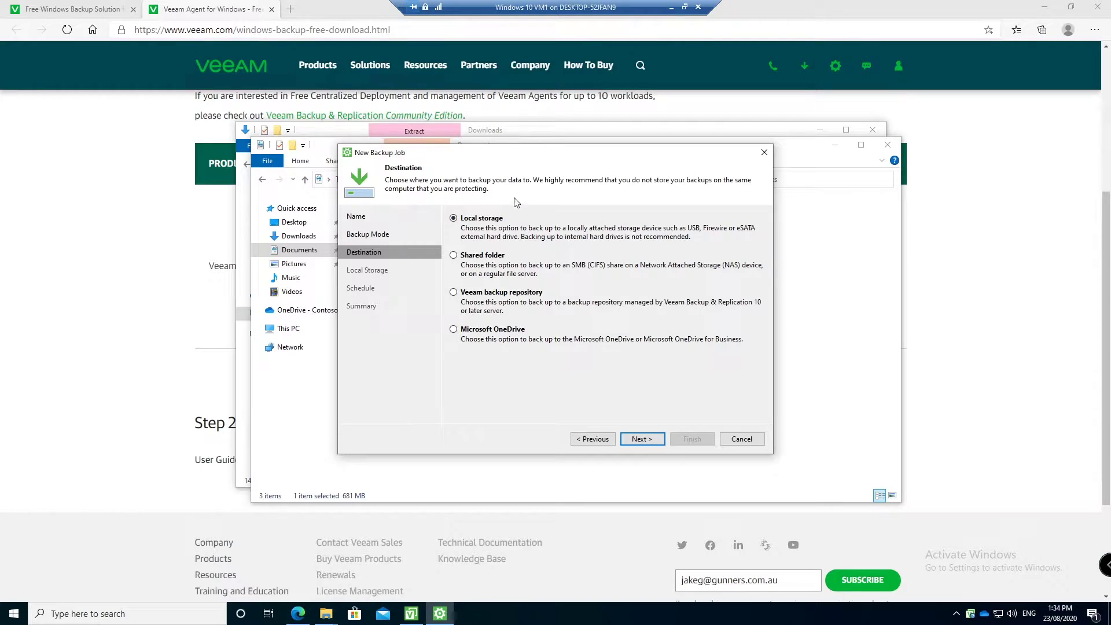
Step: Pick Shared folder rather than a Veeam repository as destination and advance to its settings
left_click(494, 296)
left_click(491, 260)
left_click(647, 439)
left_click(643, 439)
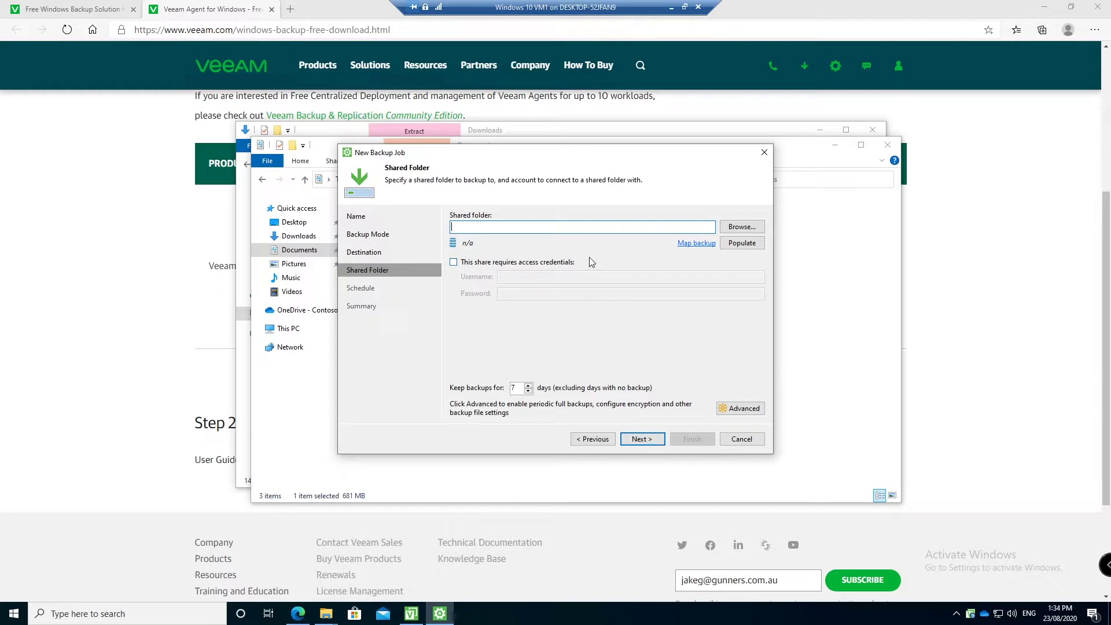
Step: Enter \\DC1\Backup as the job's shared folder path and check it against the network share browser
left_click(742, 226)
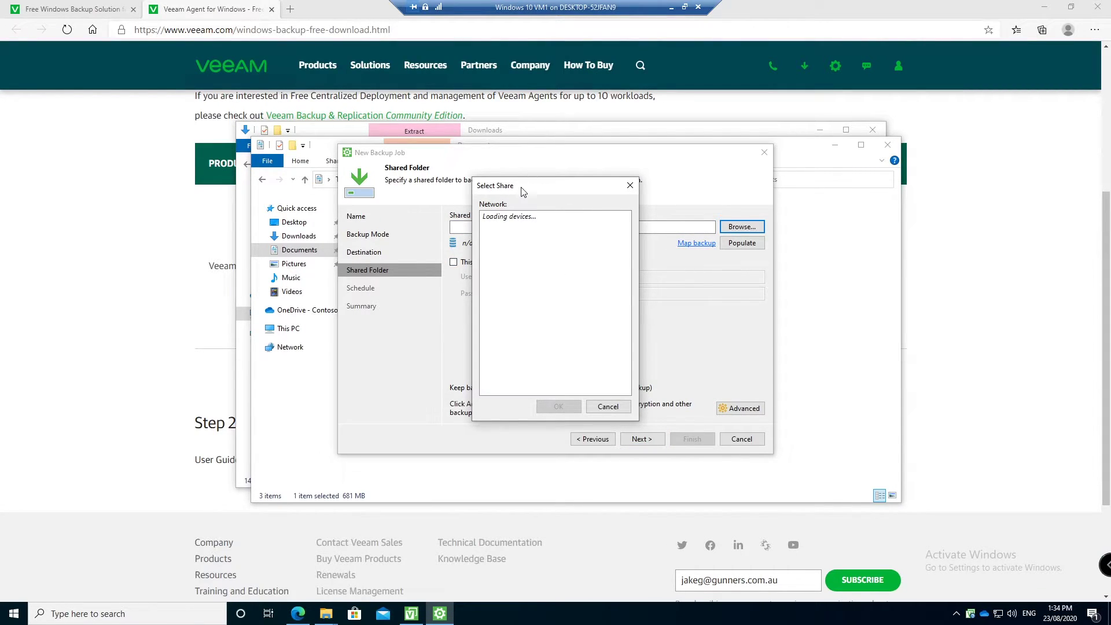
left_click_drag(519, 189, 543, 184)
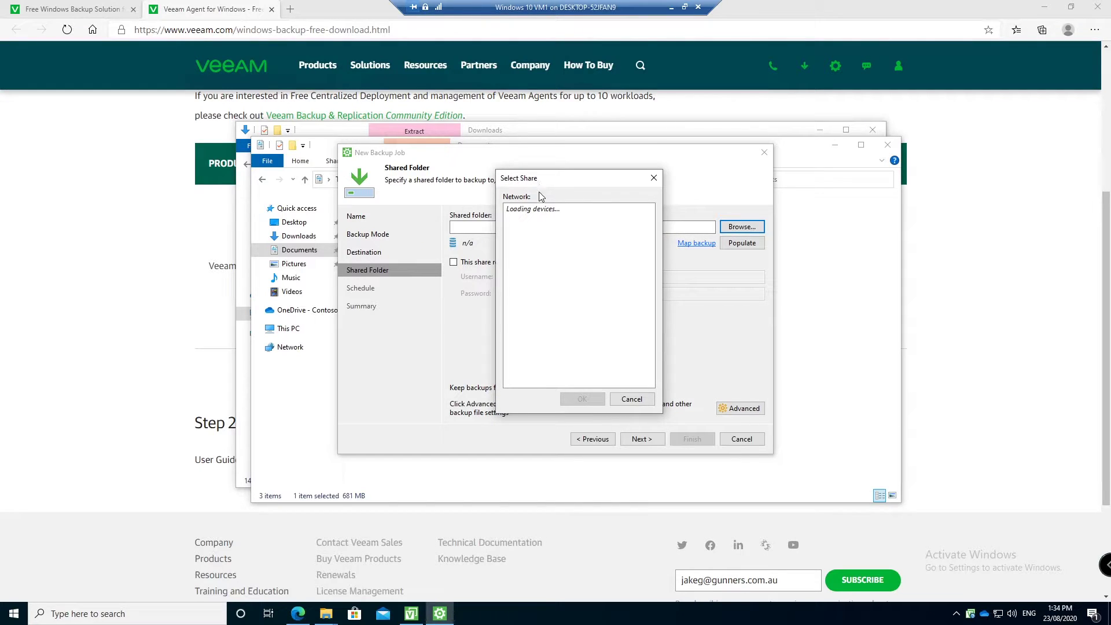
left_click(631, 400)
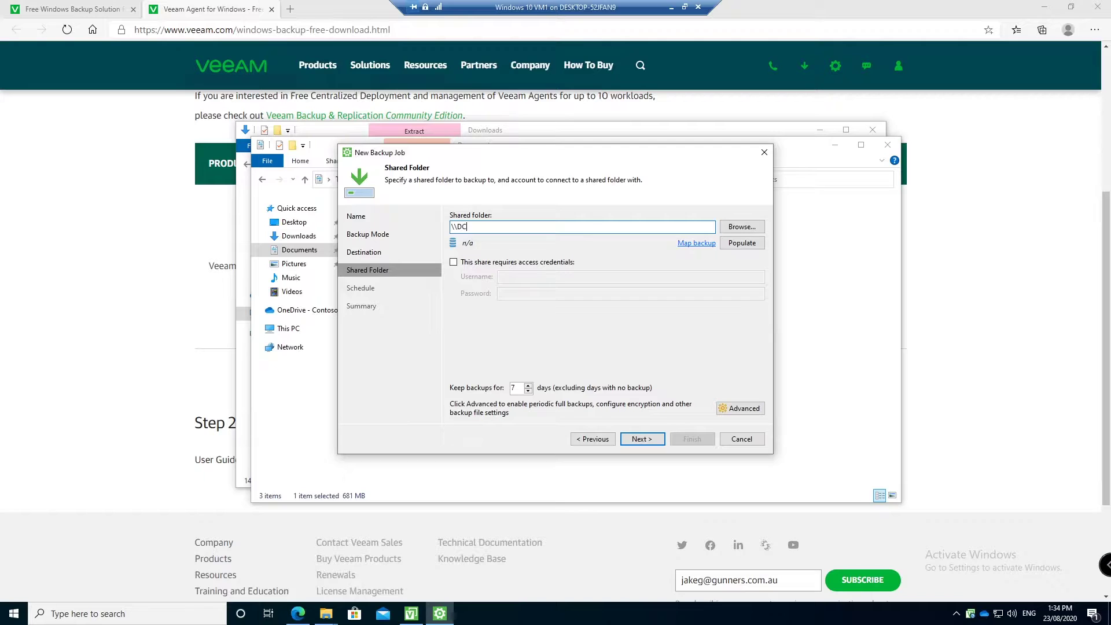
type("\\DC\\Backup")
key("Tab")
left_click(467, 226)
type("1")
left_click(742, 226)
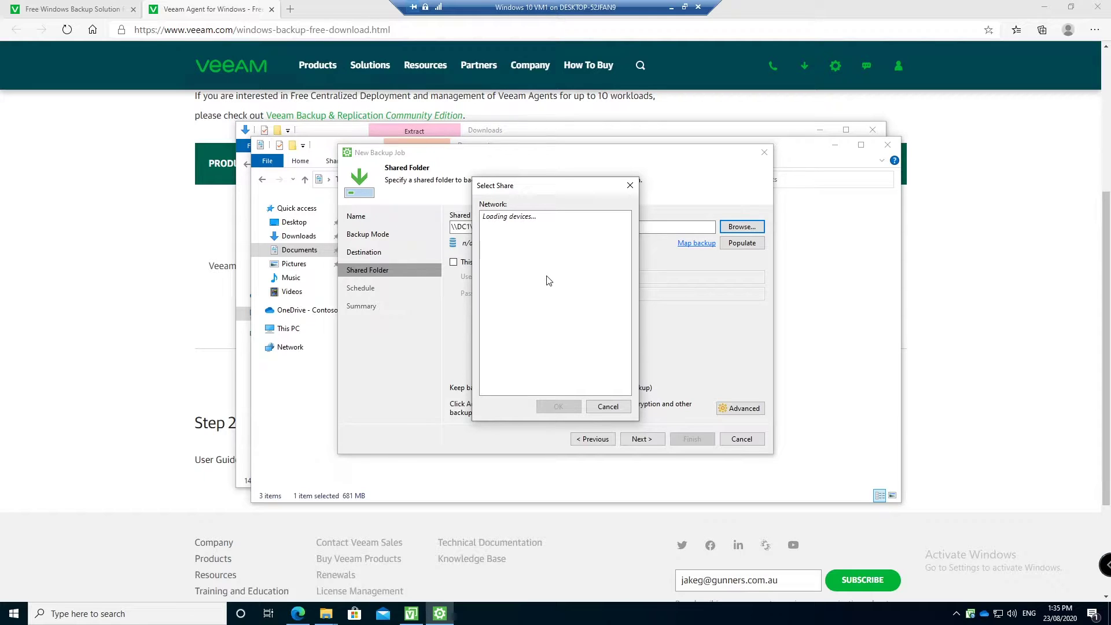
left_click(608, 406)
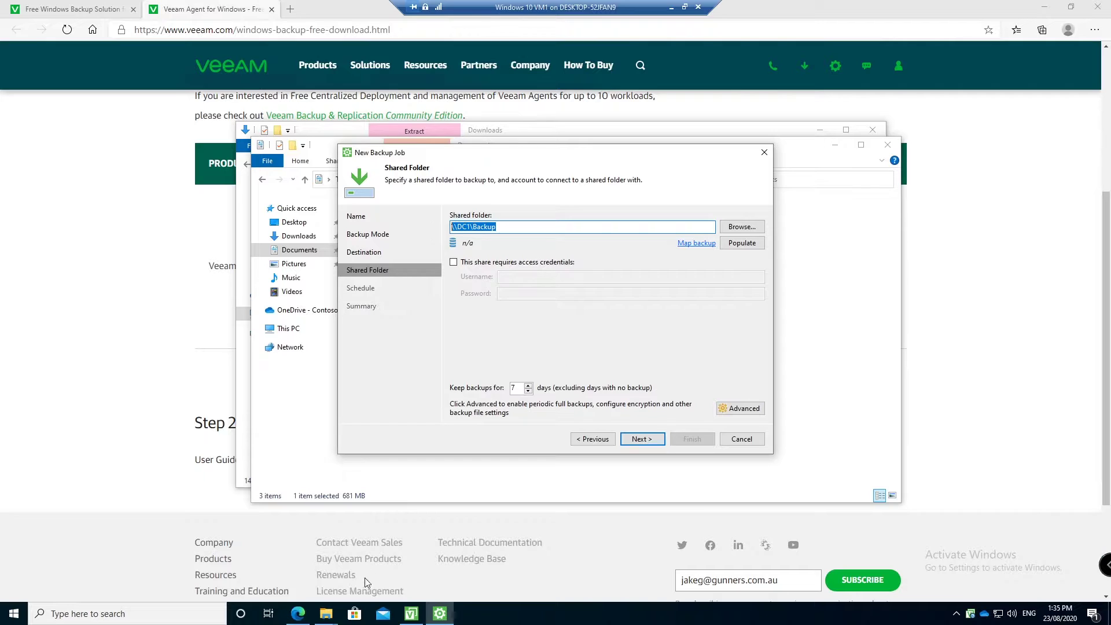
Step: Paste \\DC1\Backup into the Documents Explorer window and confirm the Backup share is empty
left_click(328, 615)
left_click(367, 566)
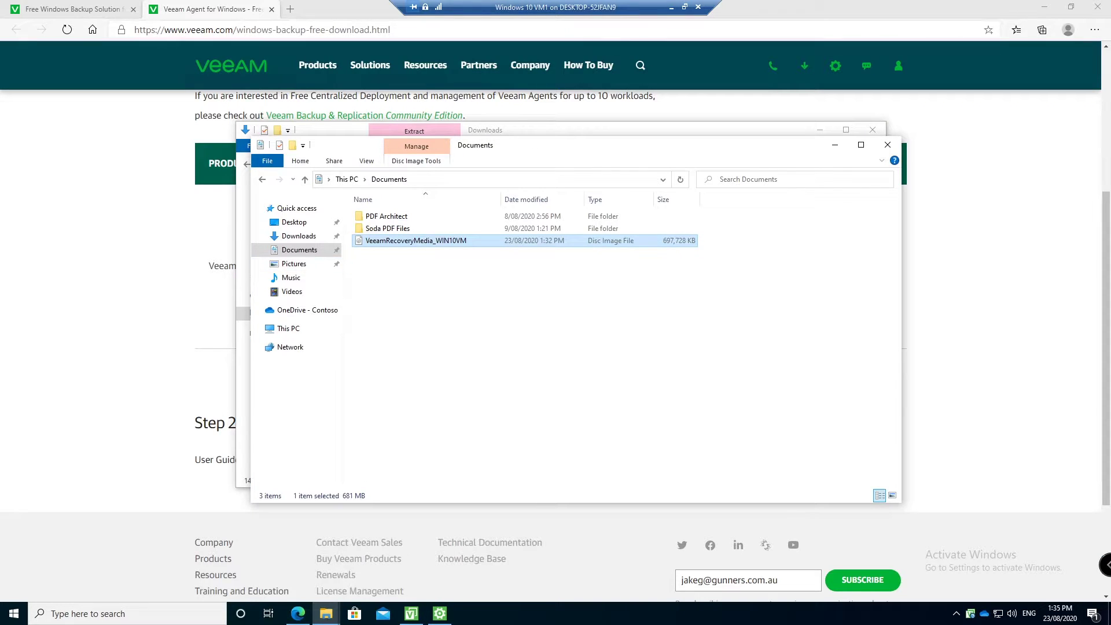
left_click(434, 180)
type("\\\\DC1\\Backup")
key("Return")
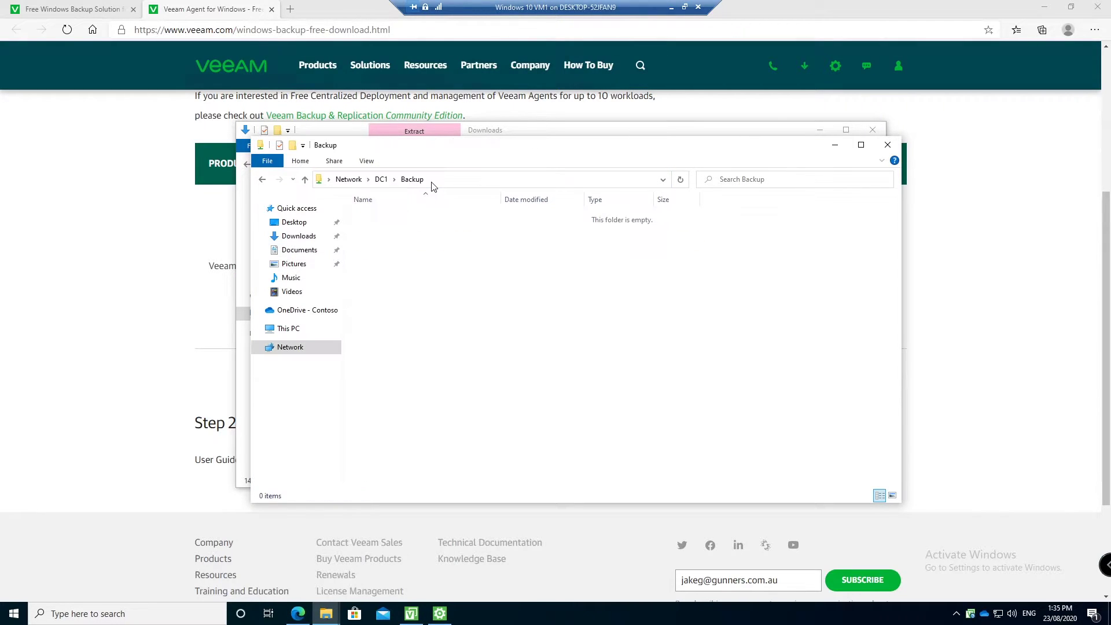
left_click(382, 180)
double_click(384, 213)
left_click(436, 181)
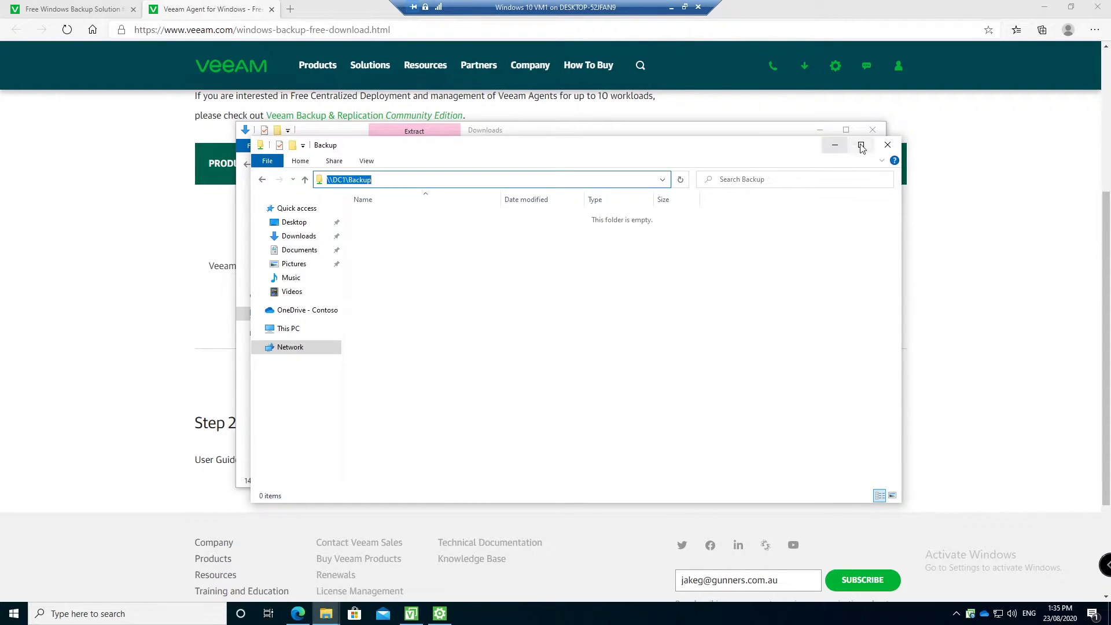
Step: Close Explorer, leave 'This share requires access credentials' unchecked, and open Advanced settings
left_click(888, 145)
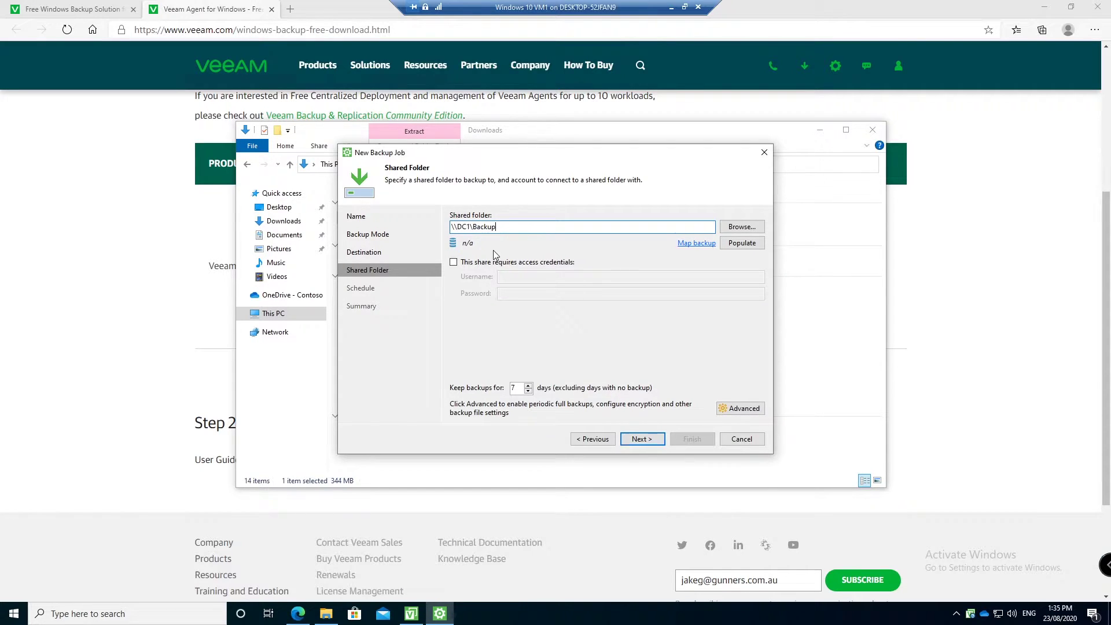
left_click(477, 262)
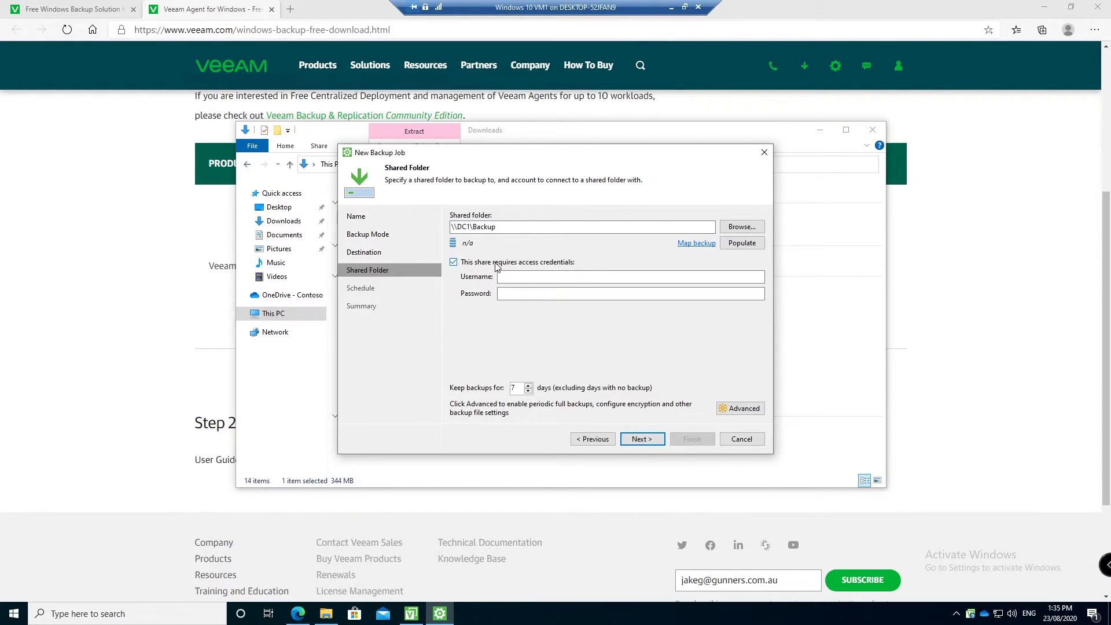
left_click(496, 265)
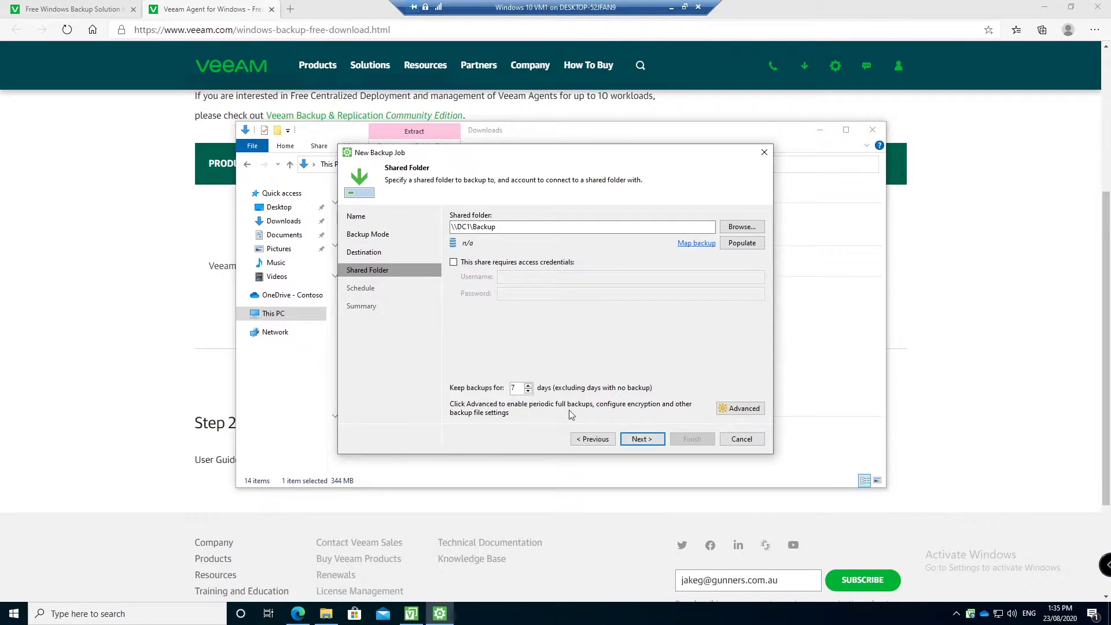
left_click(735, 411)
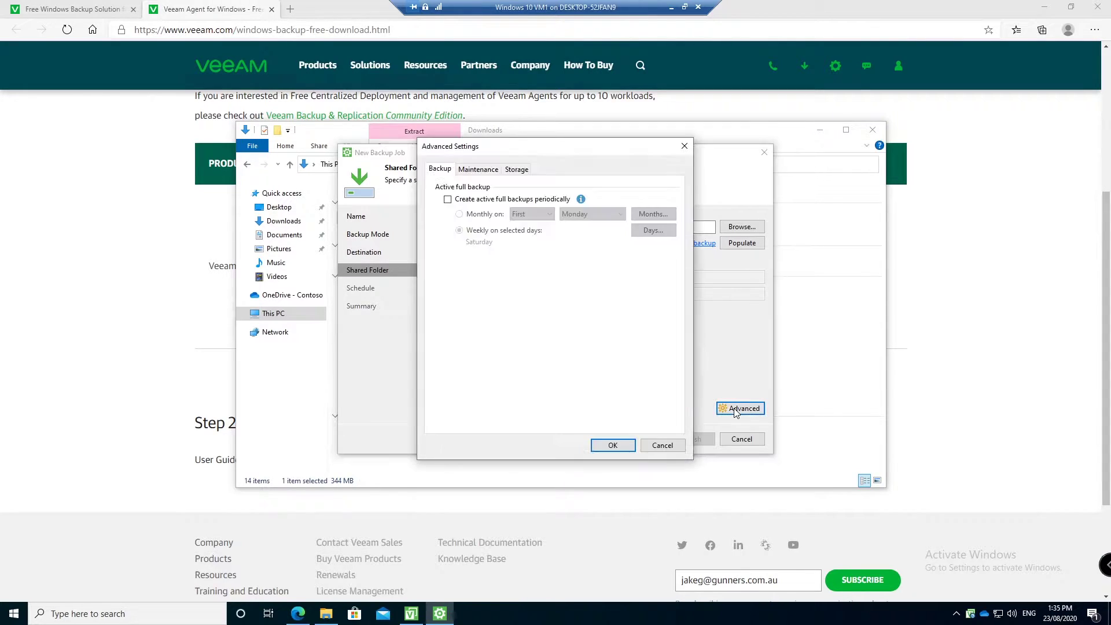
Step: Enable weekly active full backups on Saturday, leaving Maintenance defragment and compact unchecked
left_click(475, 170)
left_click(449, 170)
left_click(463, 200)
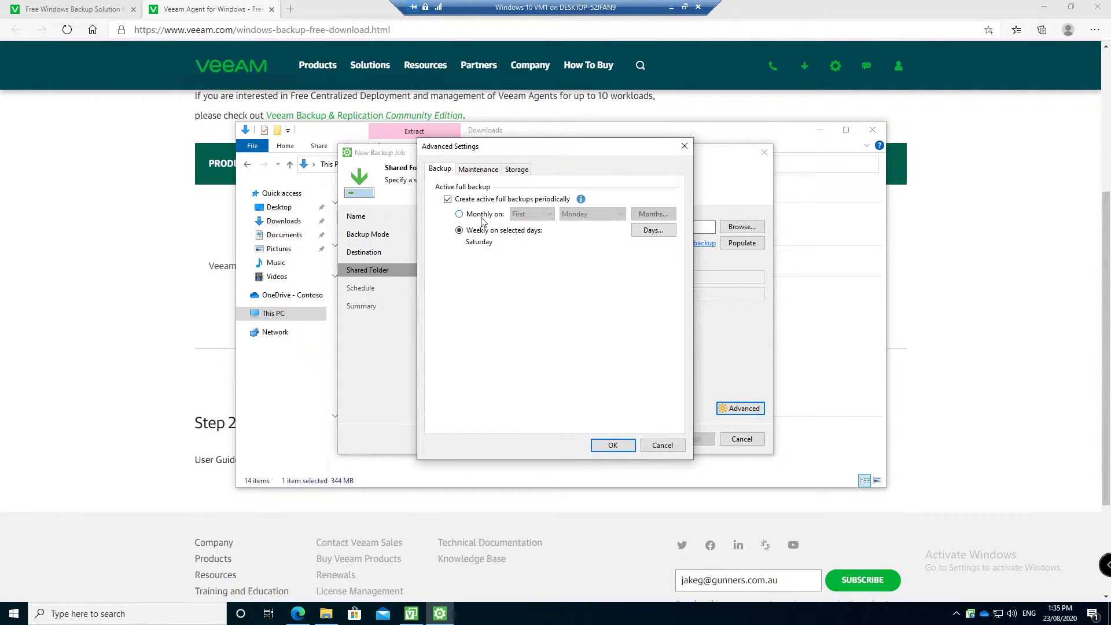
left_click(489, 217)
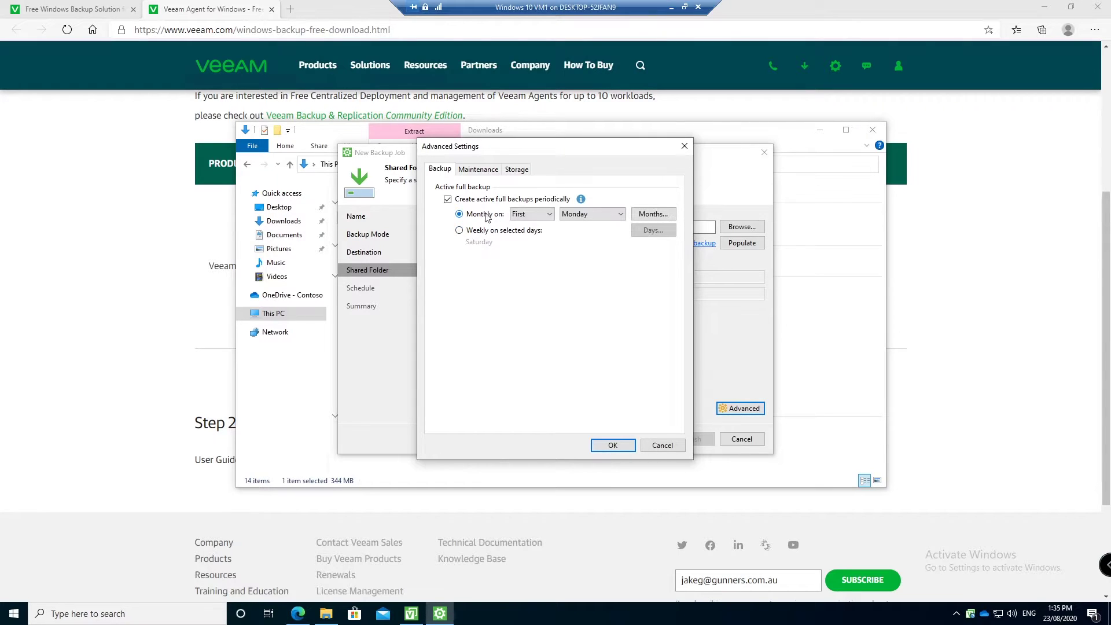
left_click(485, 231)
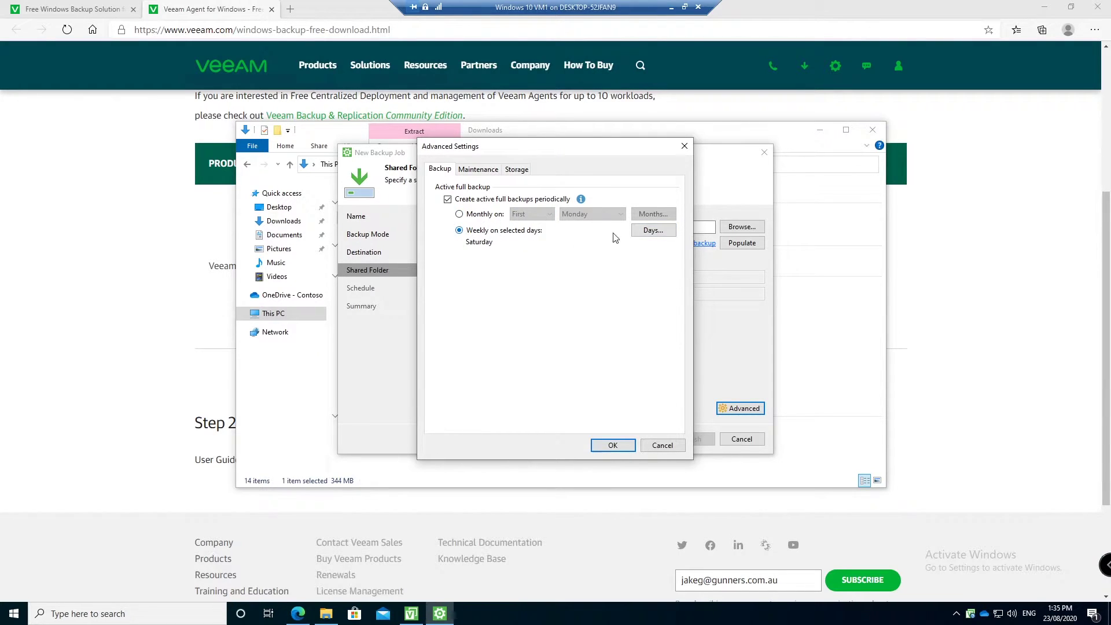
left_click(484, 170)
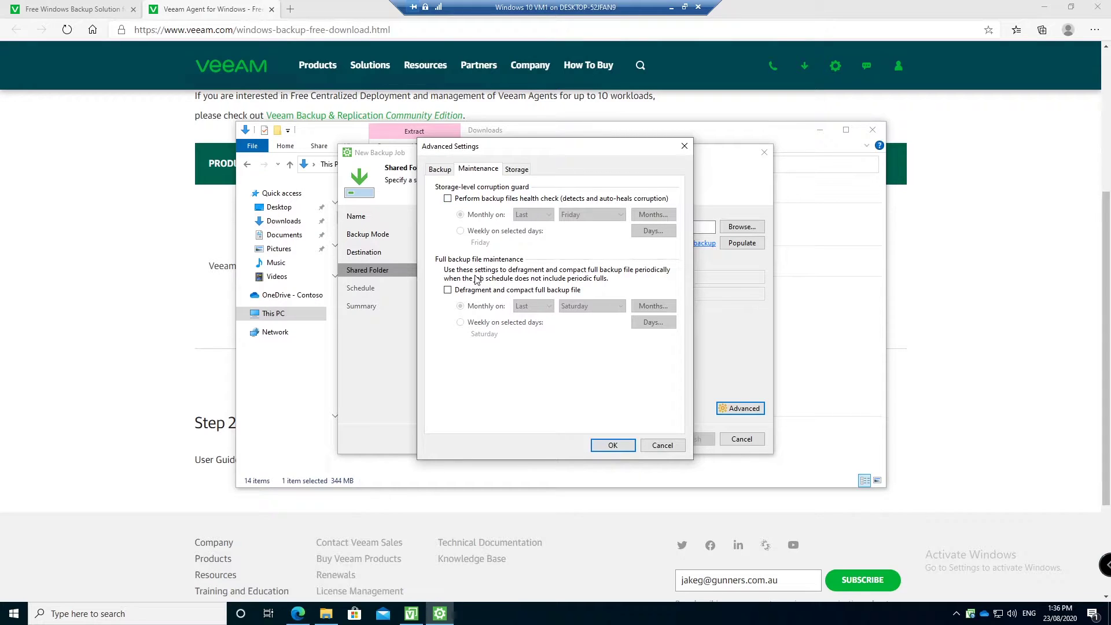
left_click(475, 294)
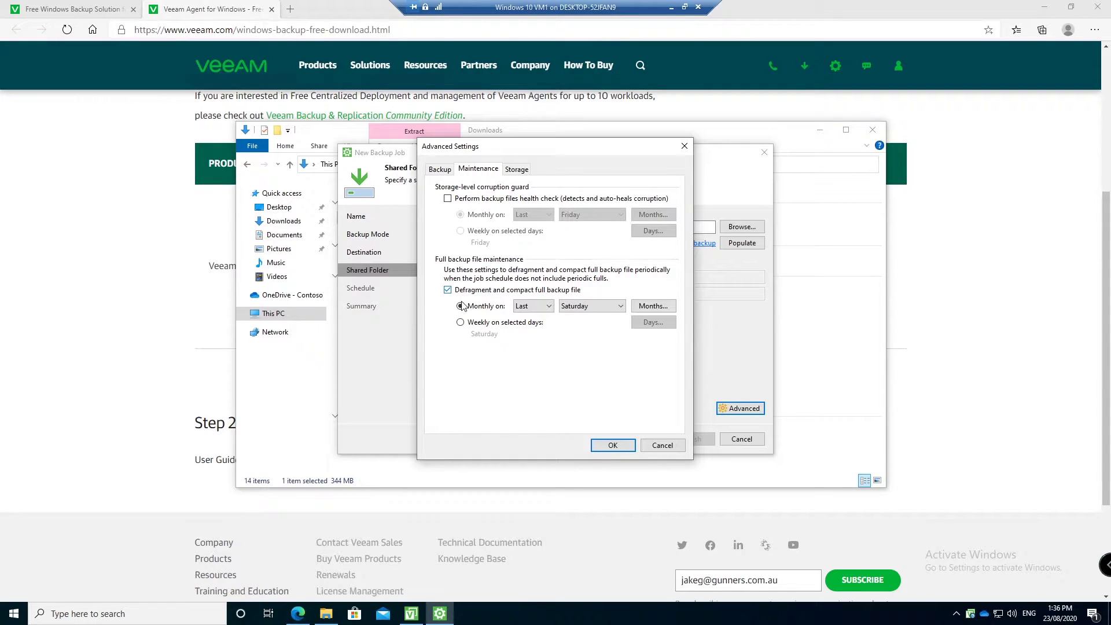
left_click(492, 289)
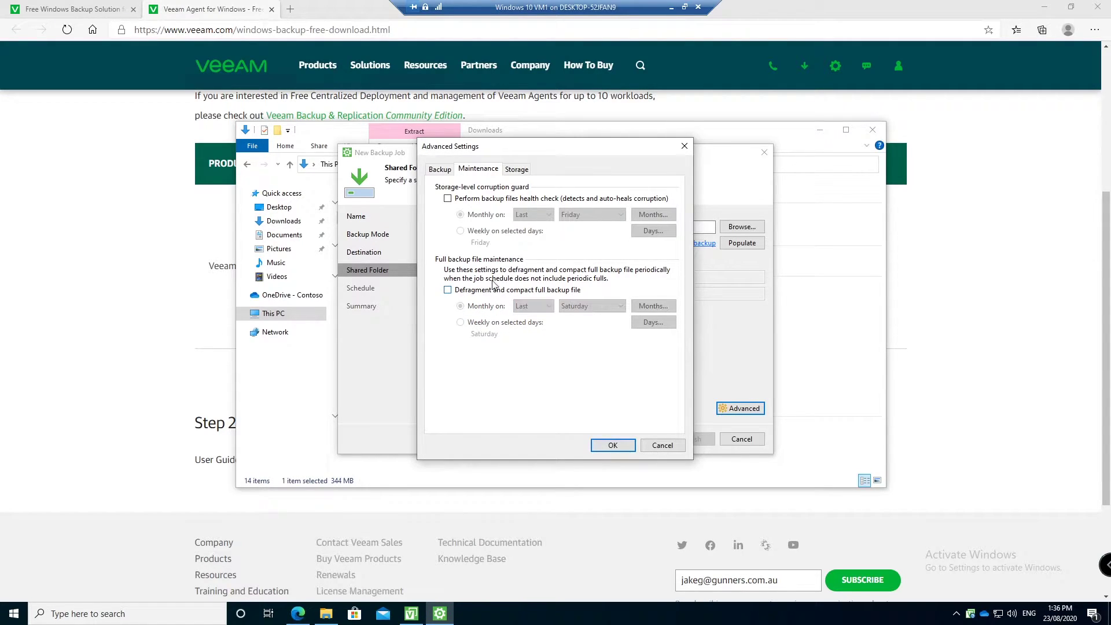
Step: Set the Storage compression level to Extreme and keep Local target storage optimization
left_click(516, 169)
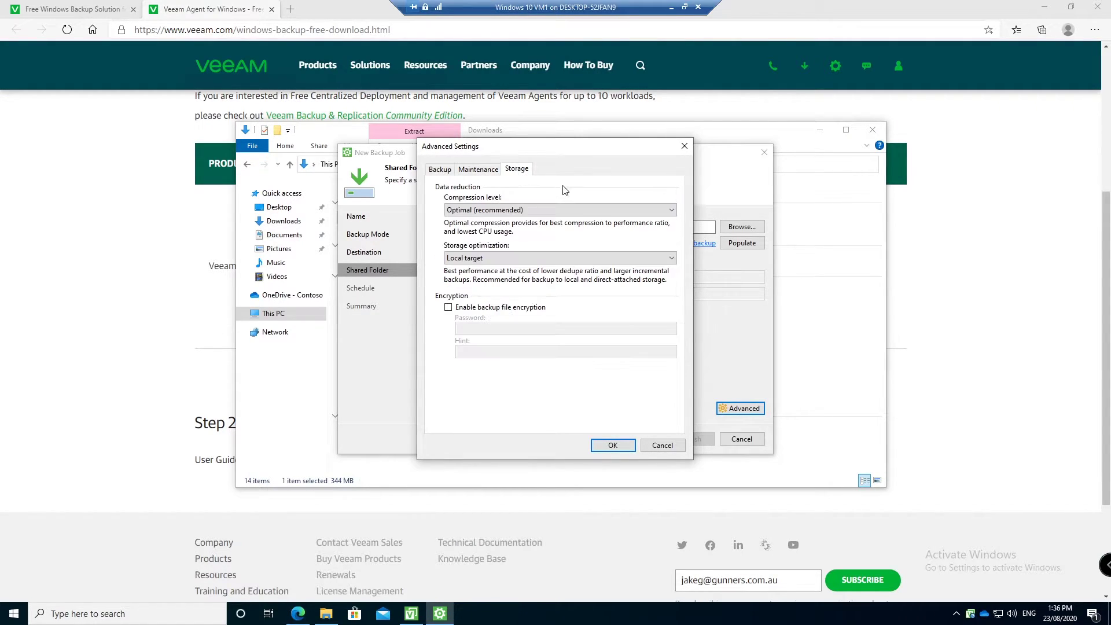
left_click(494, 210)
key("Down")
key("Down")
key("Return")
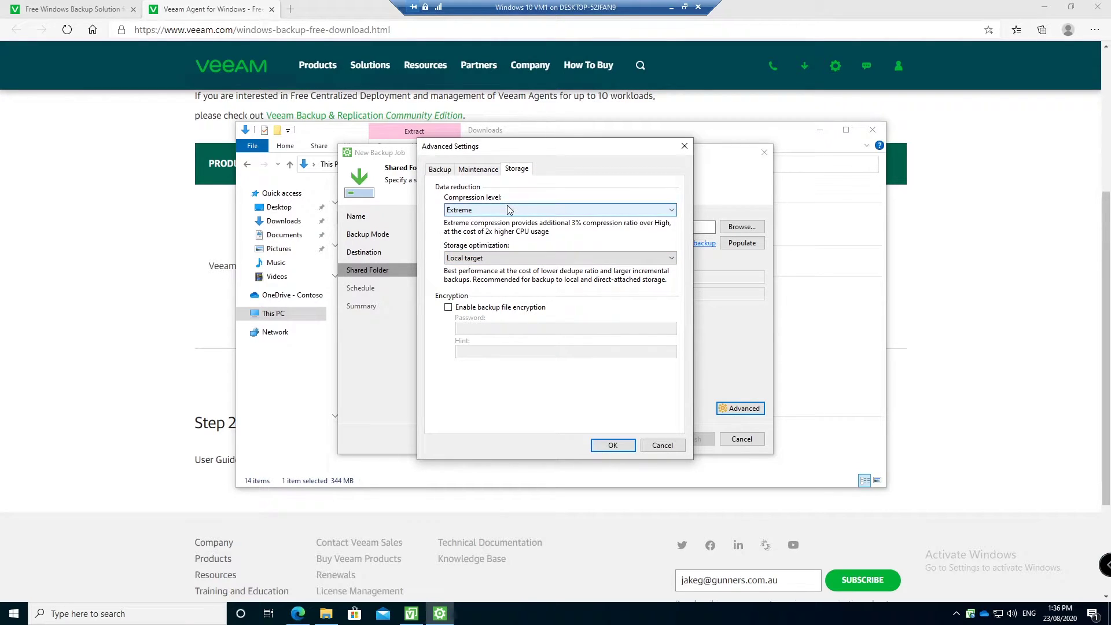
left_click(509, 210)
key("Up")
key("Up")
key("Return")
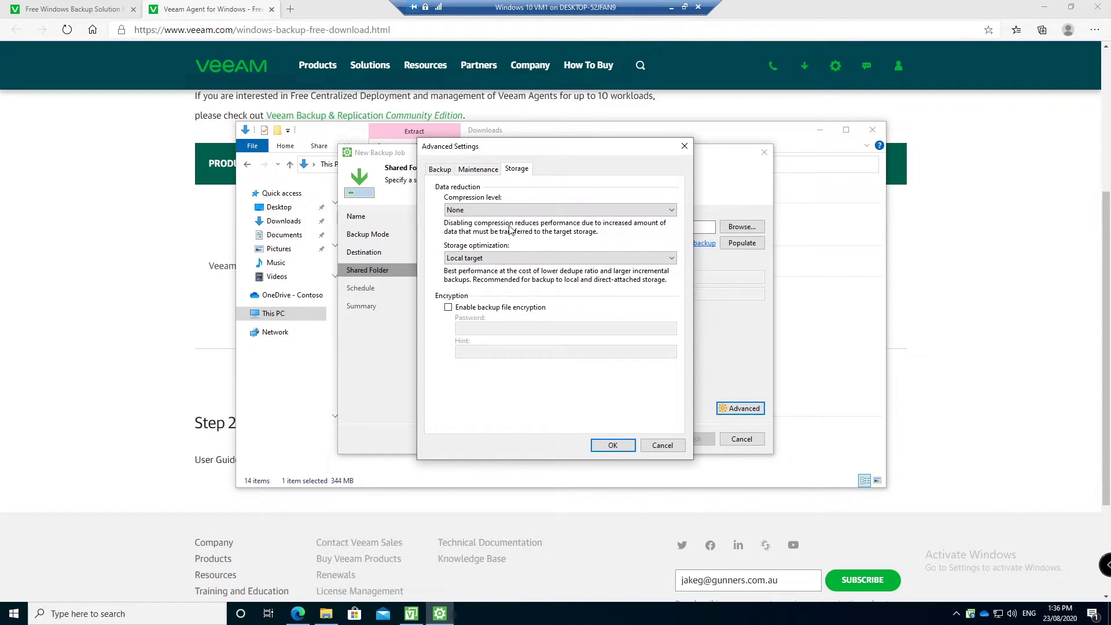
left_click(541, 211)
left_click(508, 256)
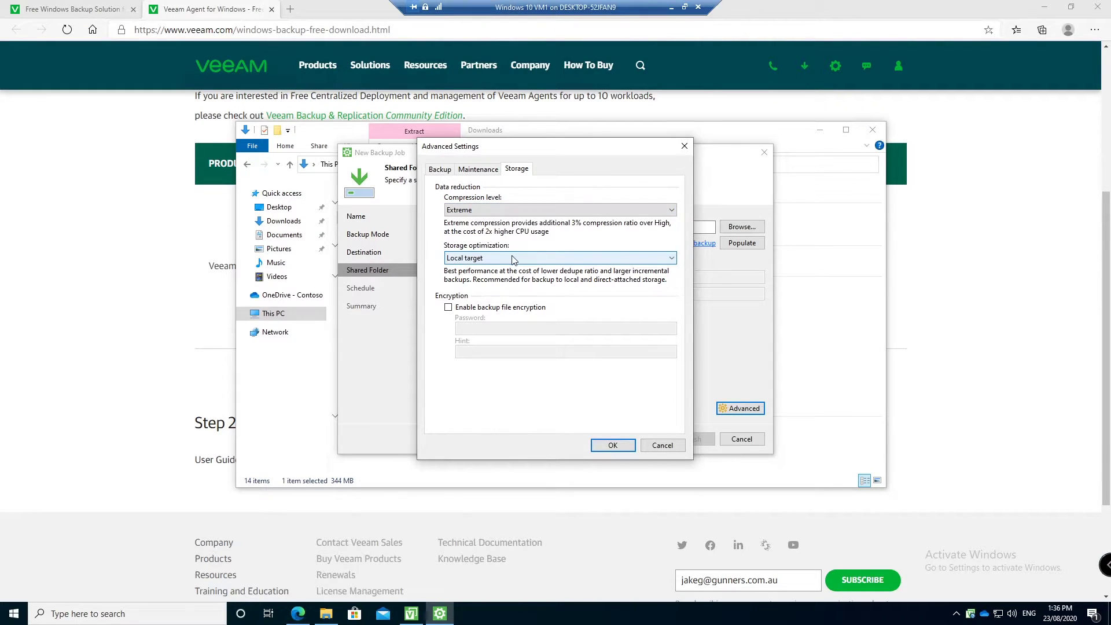
left_click(513, 258)
left_click(513, 258)
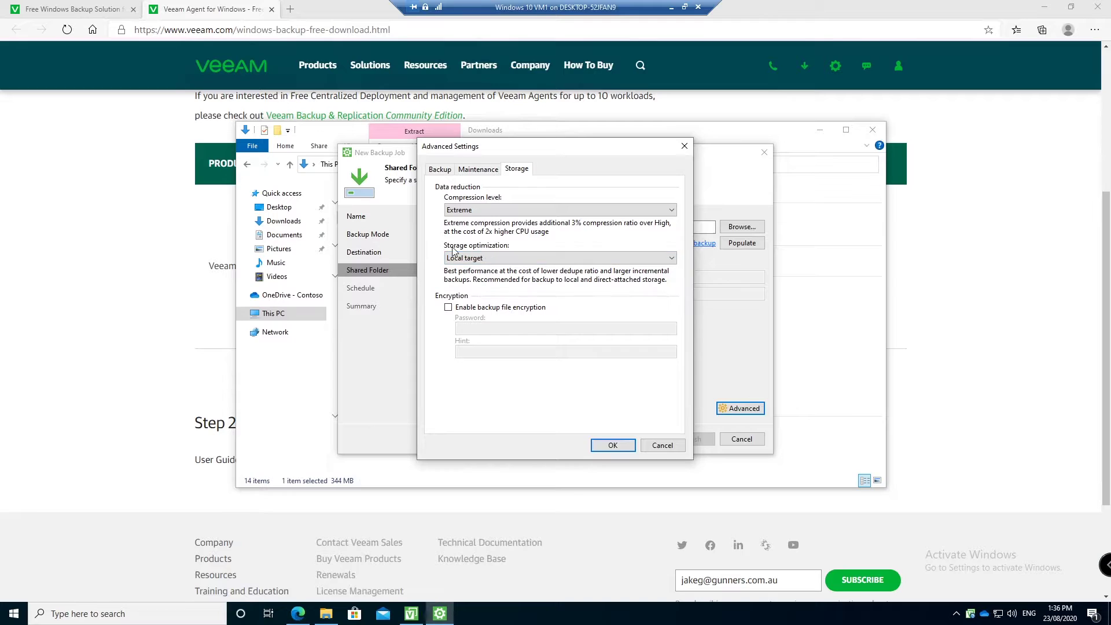
Step: Enable backup file encryption with a password and the hint 'Standard test password', then confirm
left_click(449, 309)
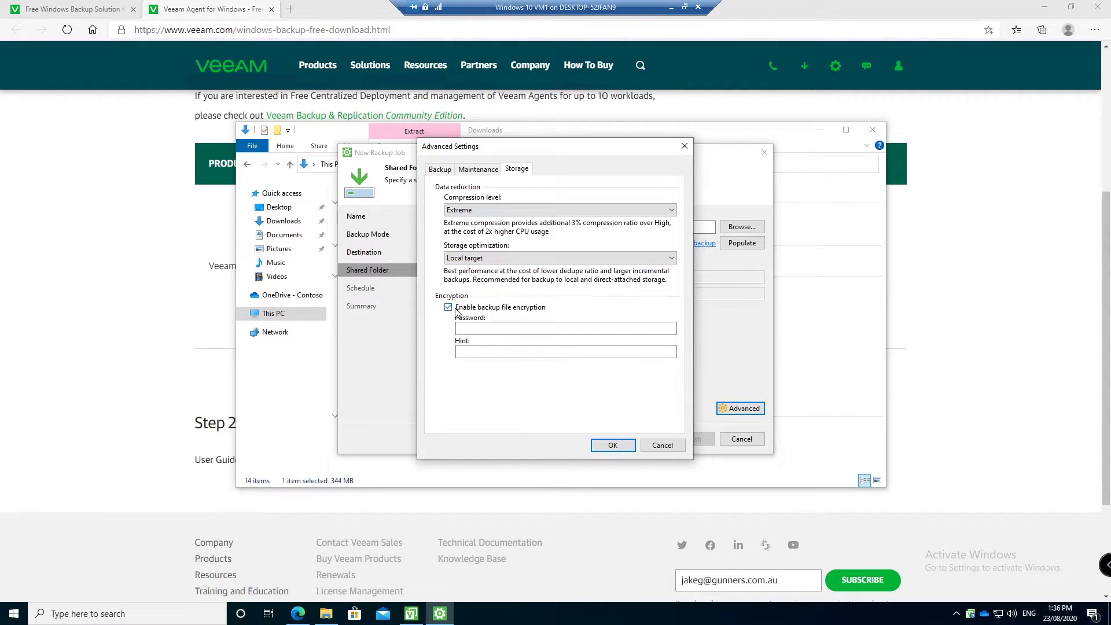
left_click(500, 327)
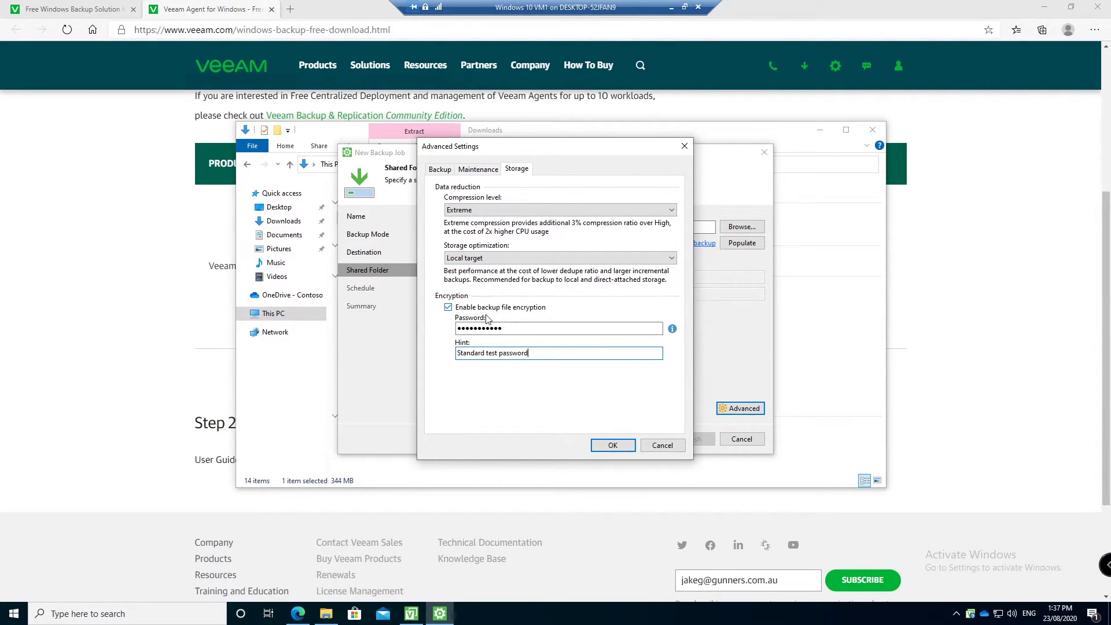
left_click(613, 446)
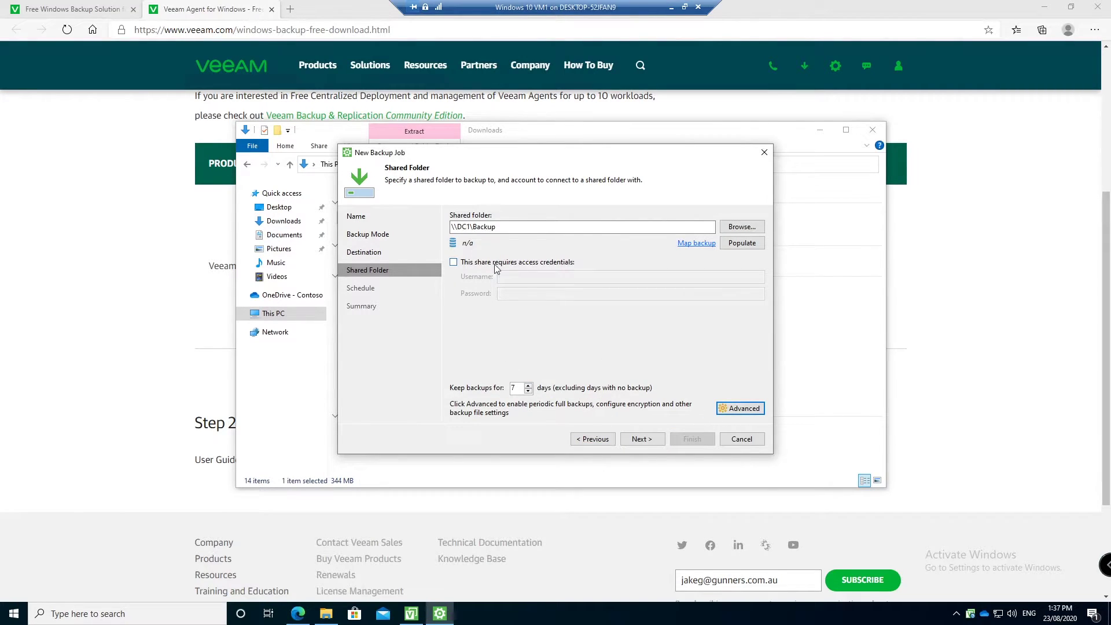
Step: Keep the Daily 12:30 AM schedule, leave backup-on-target-connection off, and apply it
left_click(641, 438)
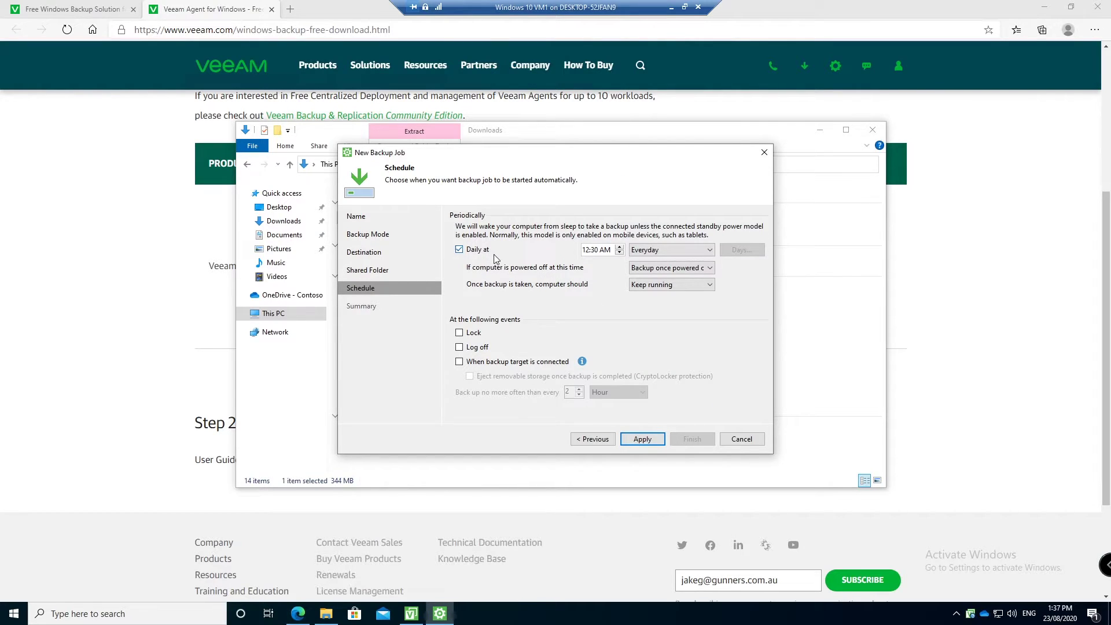
left_click(678, 270)
left_click(677, 271)
left_click(654, 285)
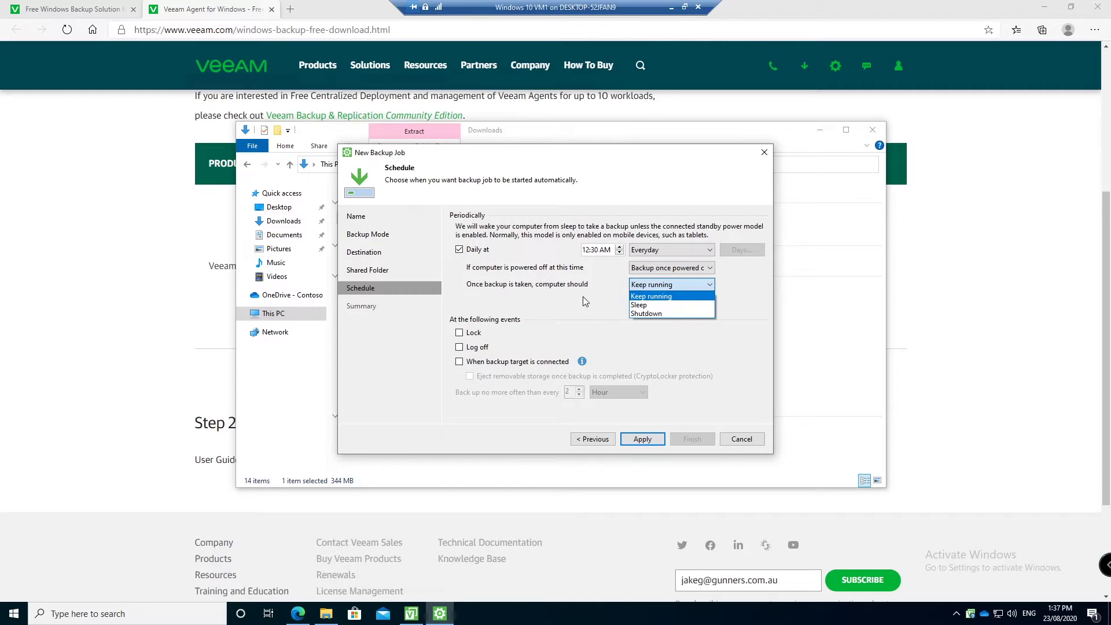
left_click(639, 297)
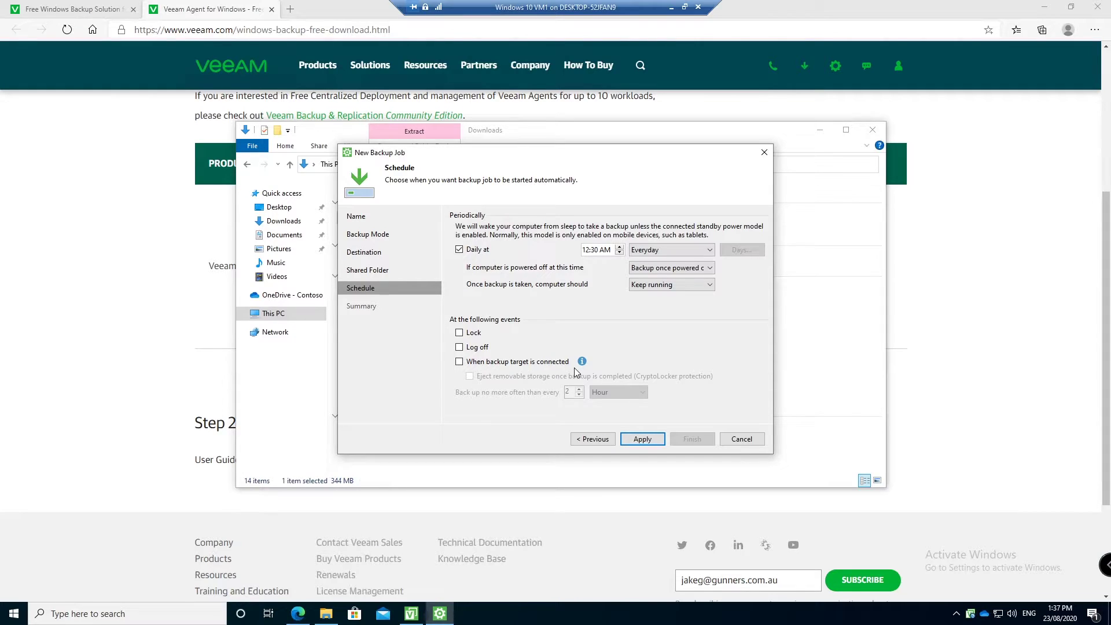
left_click(510, 364)
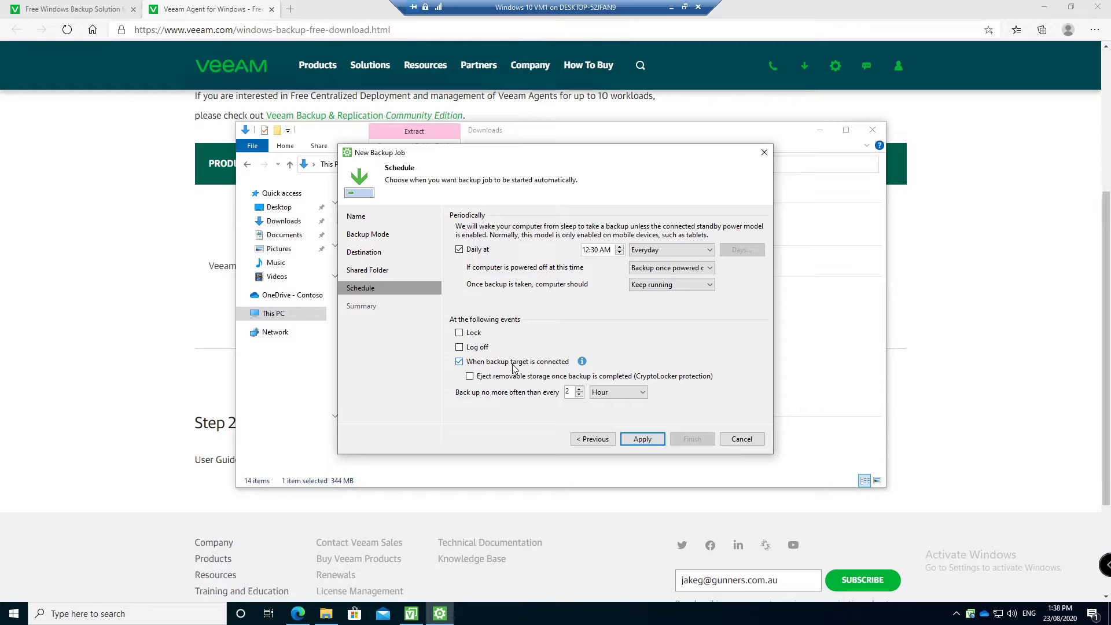
left_click(515, 363)
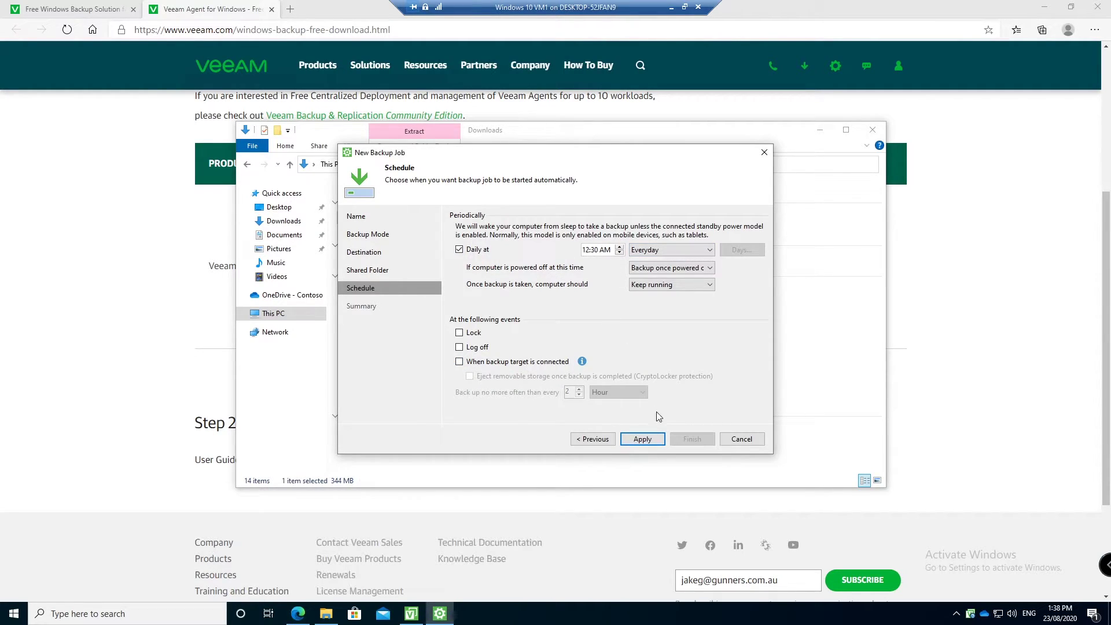
left_click(643, 441)
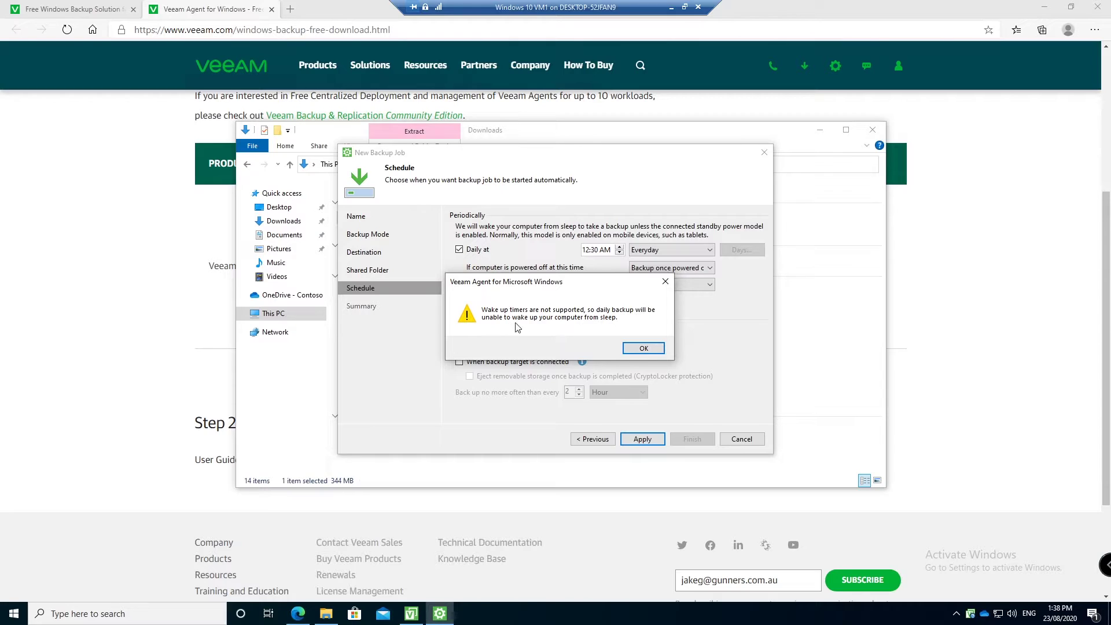
Step: Acknowledge the wake-timer warning and finish the WIN10VM job so its first backup starts
left_click(641, 350)
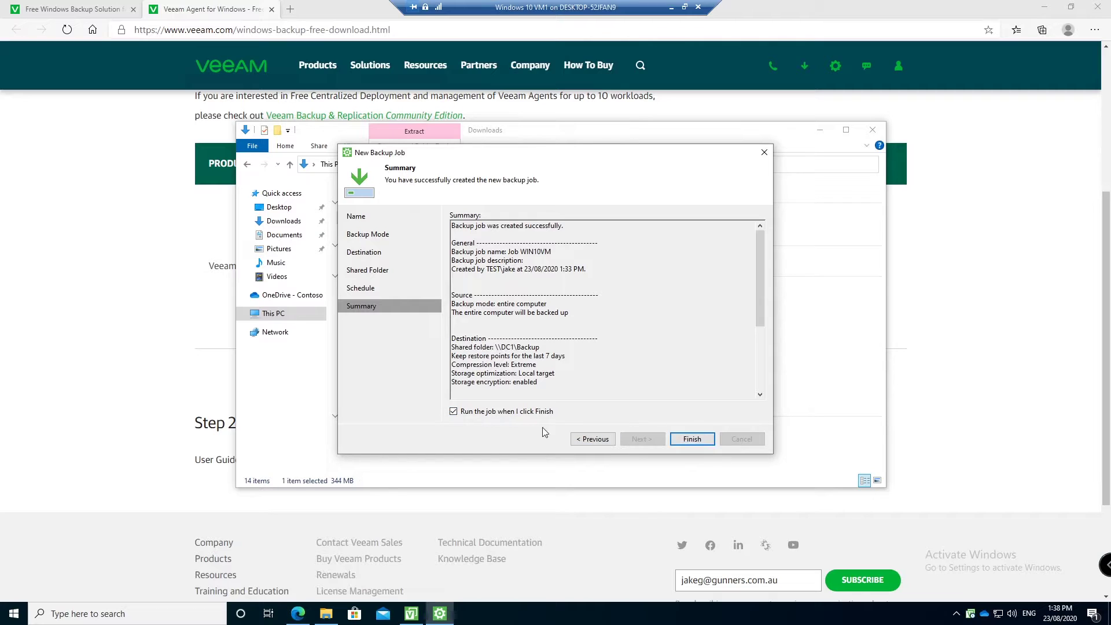
left_click(692, 439)
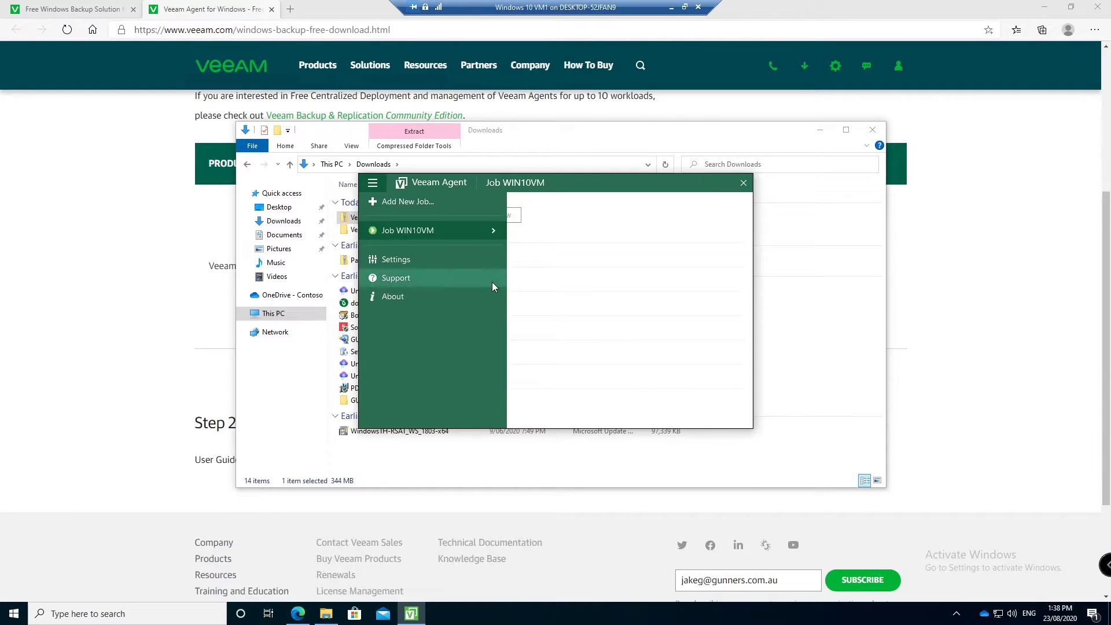
left_click(641, 227)
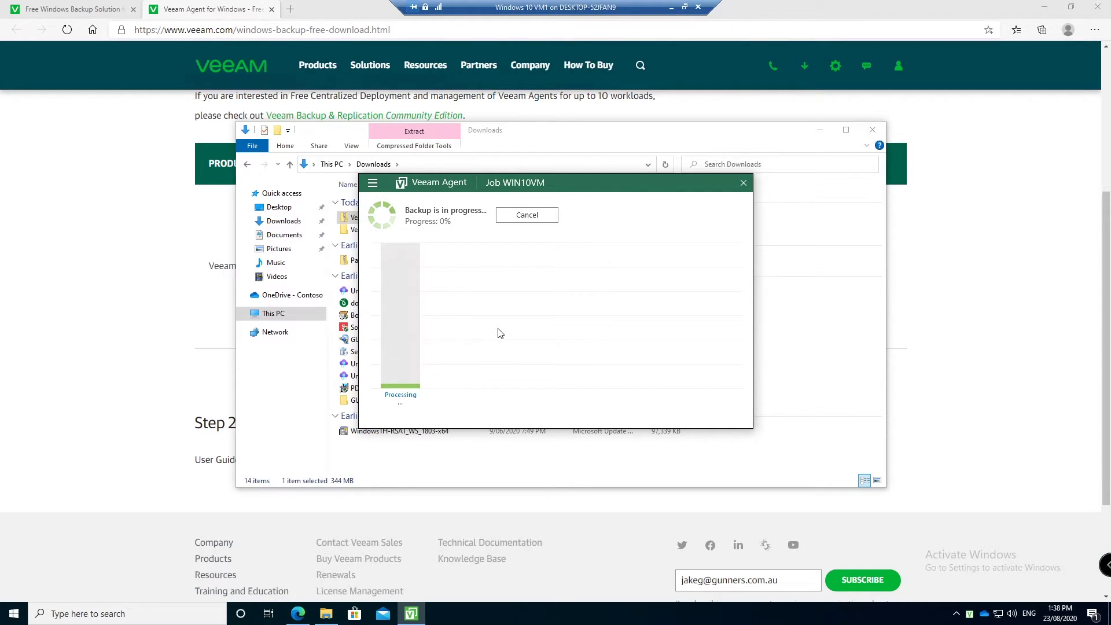
Step: View This PC's drives in File Explorer, then return to the Veeam Agent job window
left_click(326, 614)
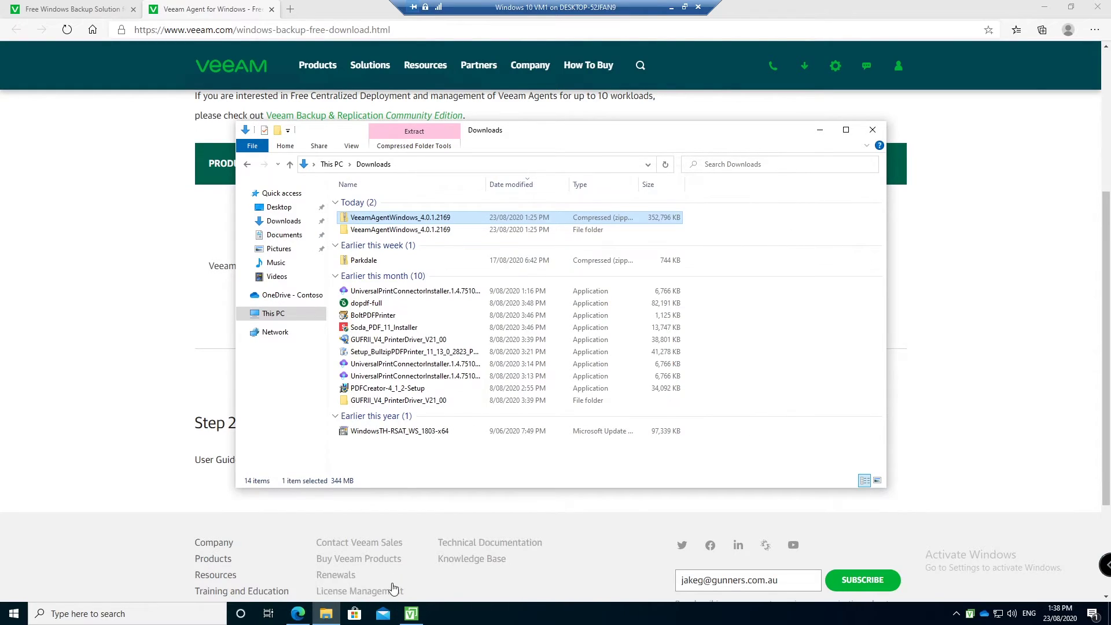
left_click(272, 314)
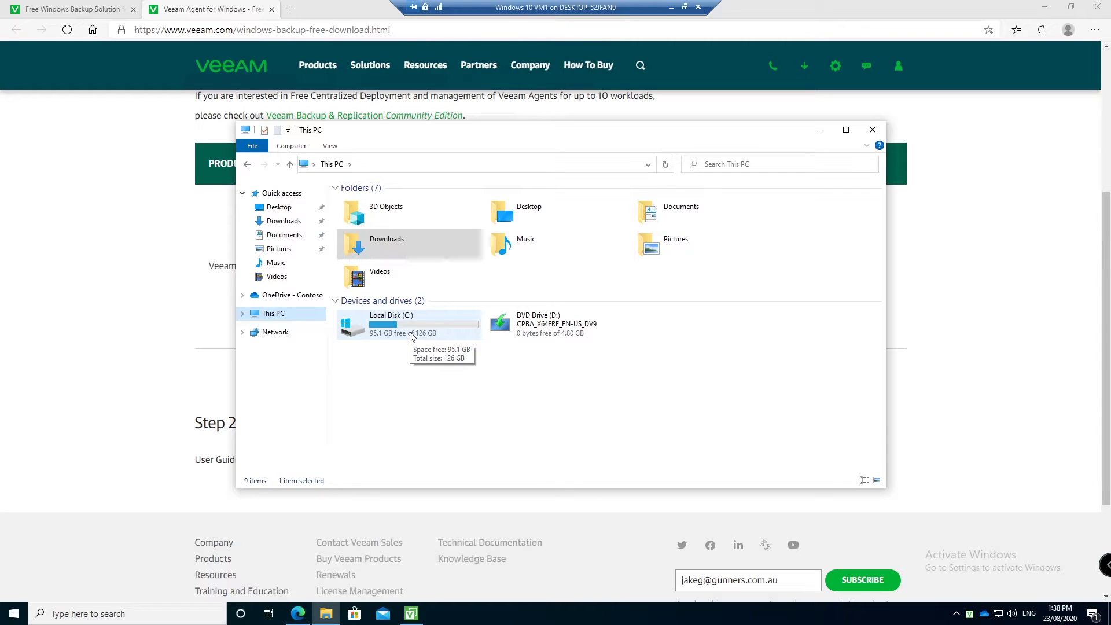
left_click(411, 614)
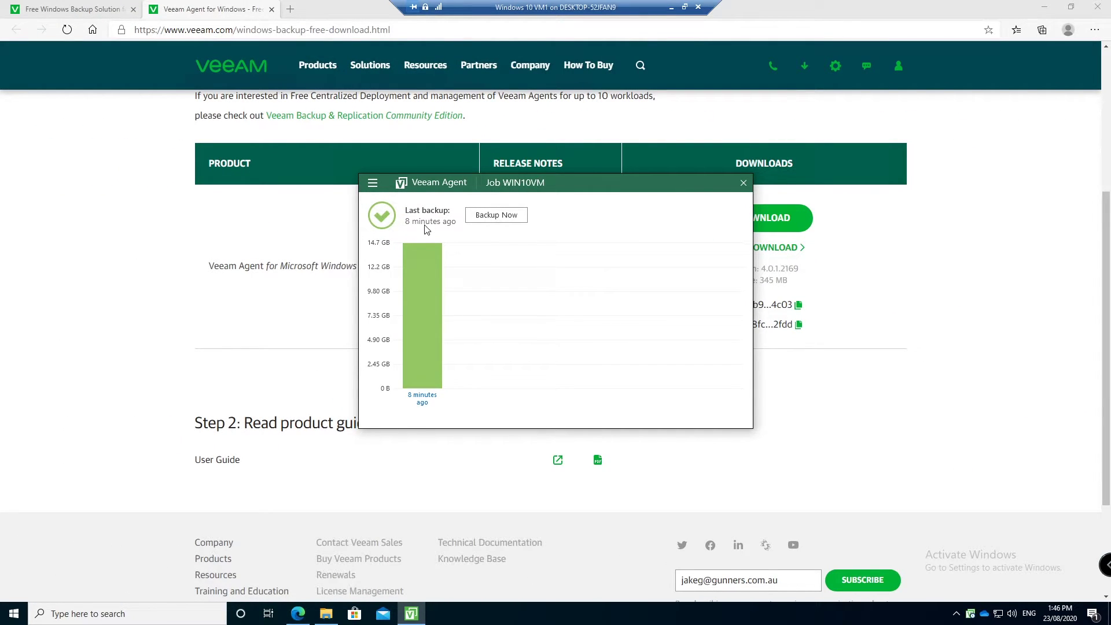
Step: Check the 14.7 GB backup bar and This PC's drives, then minimize File Explorer
mouse_move(419, 291)
mouse_move(404, 248)
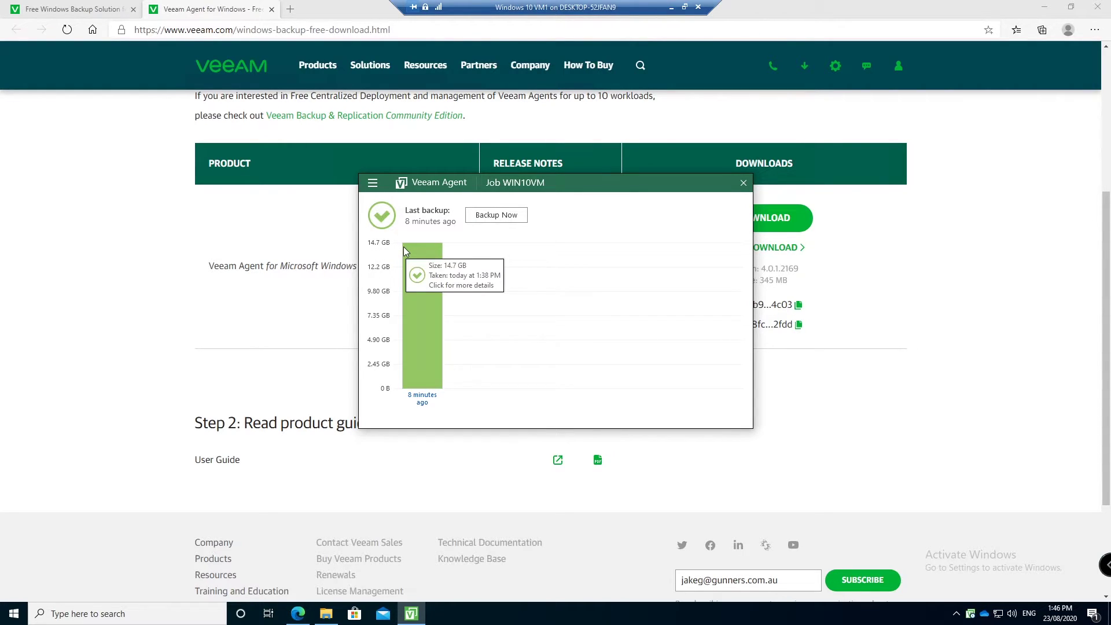
left_click(327, 614)
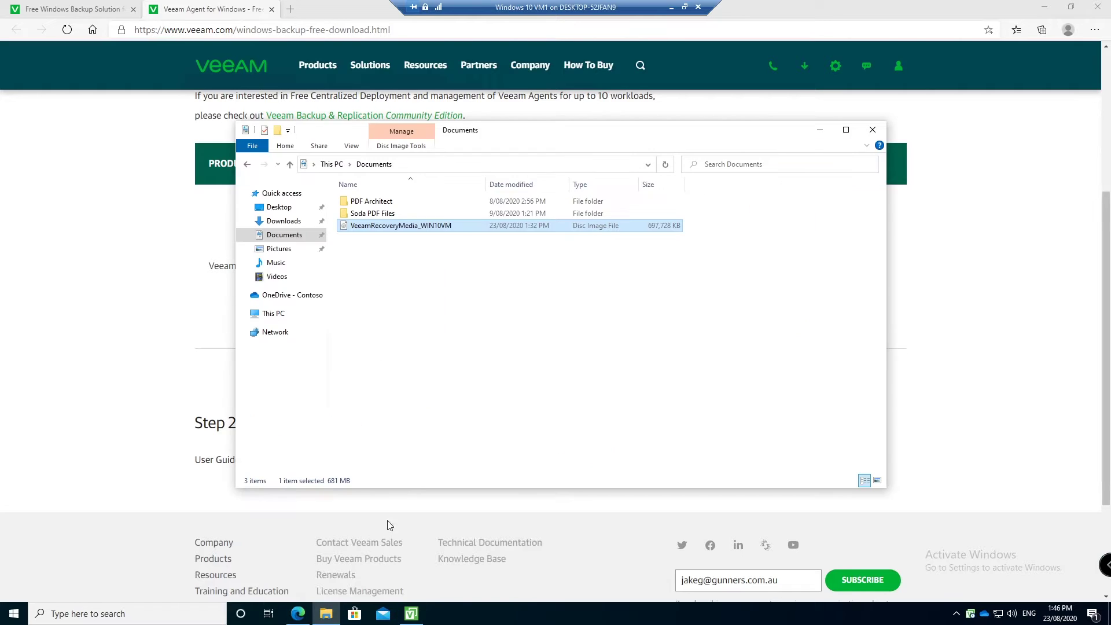
left_click(270, 313)
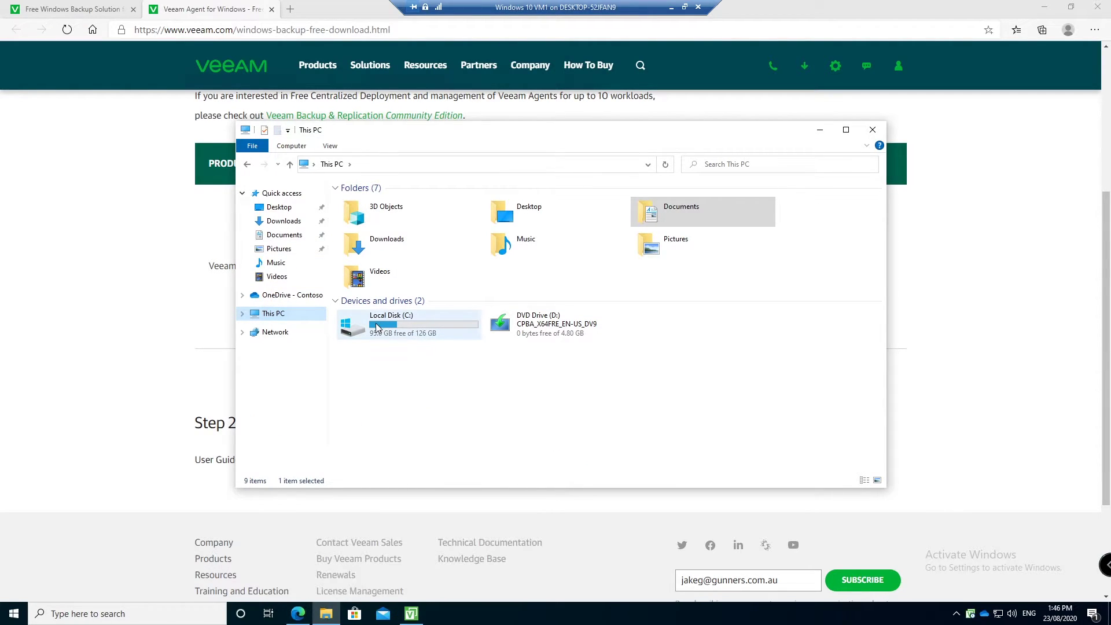
left_click(819, 130)
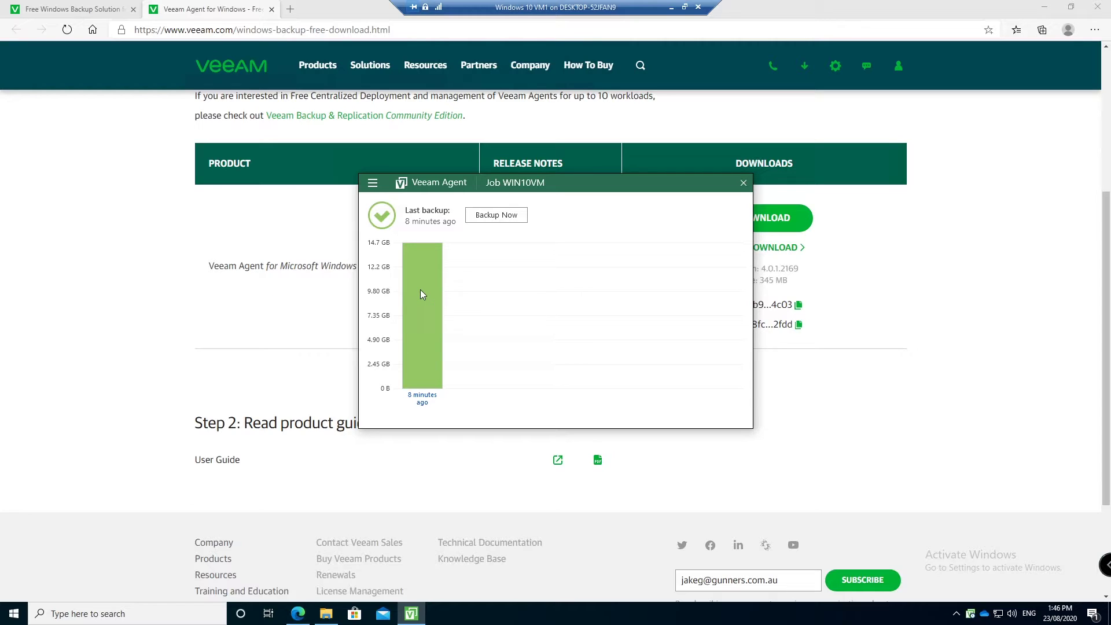
Step: Open and dismiss the agent's main menu, then close the Veeam Agent window
left_click(373, 185)
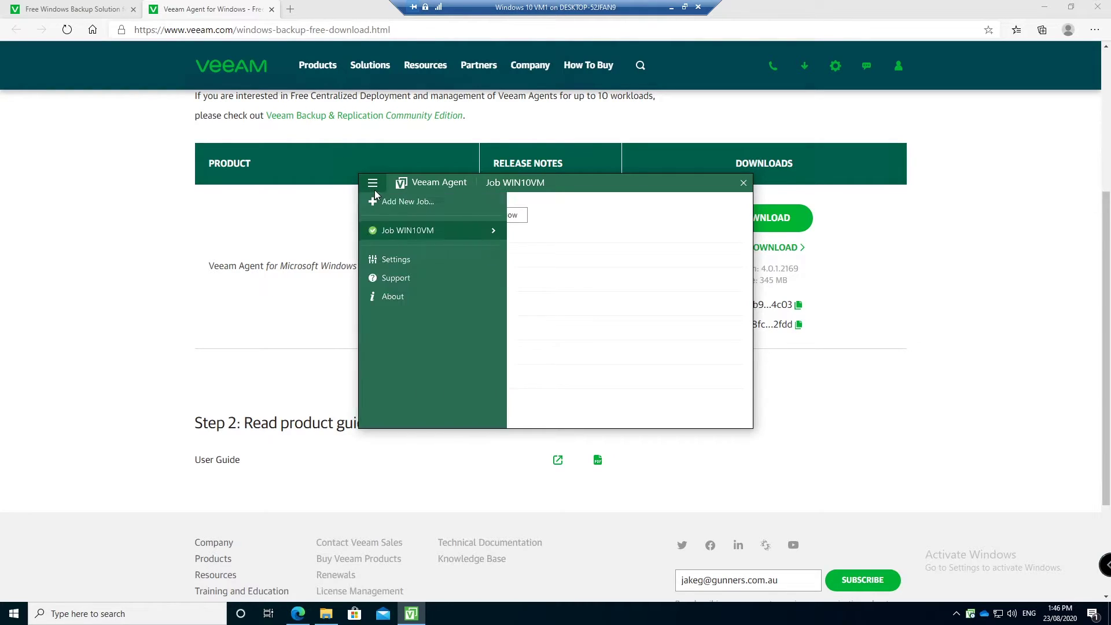
left_click(565, 276)
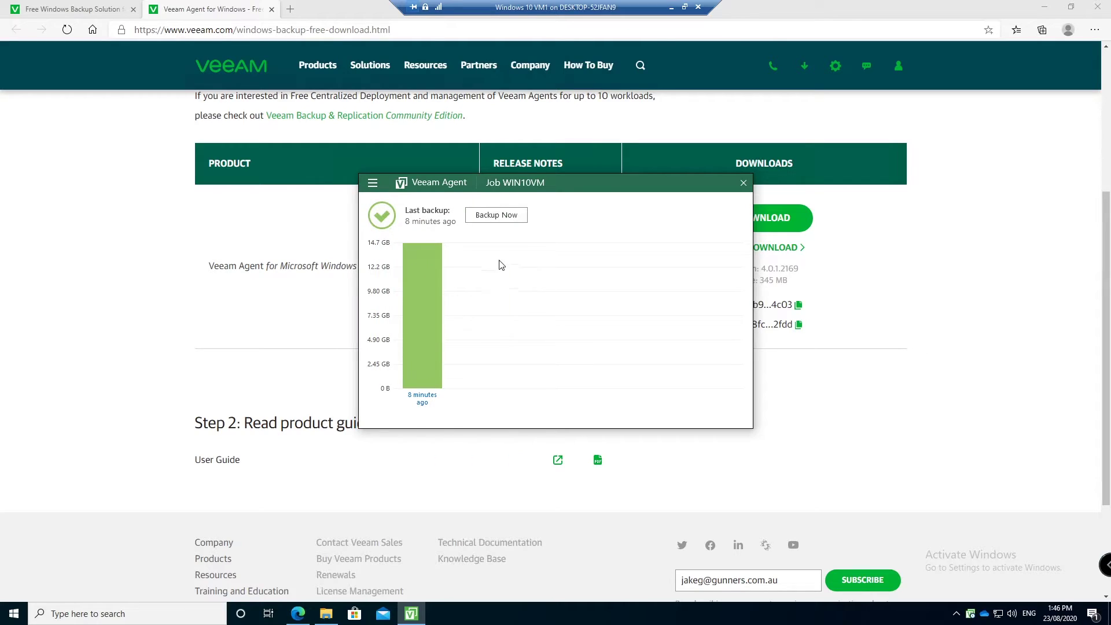
left_click(373, 182)
left_click(701, 320)
left_click(744, 183)
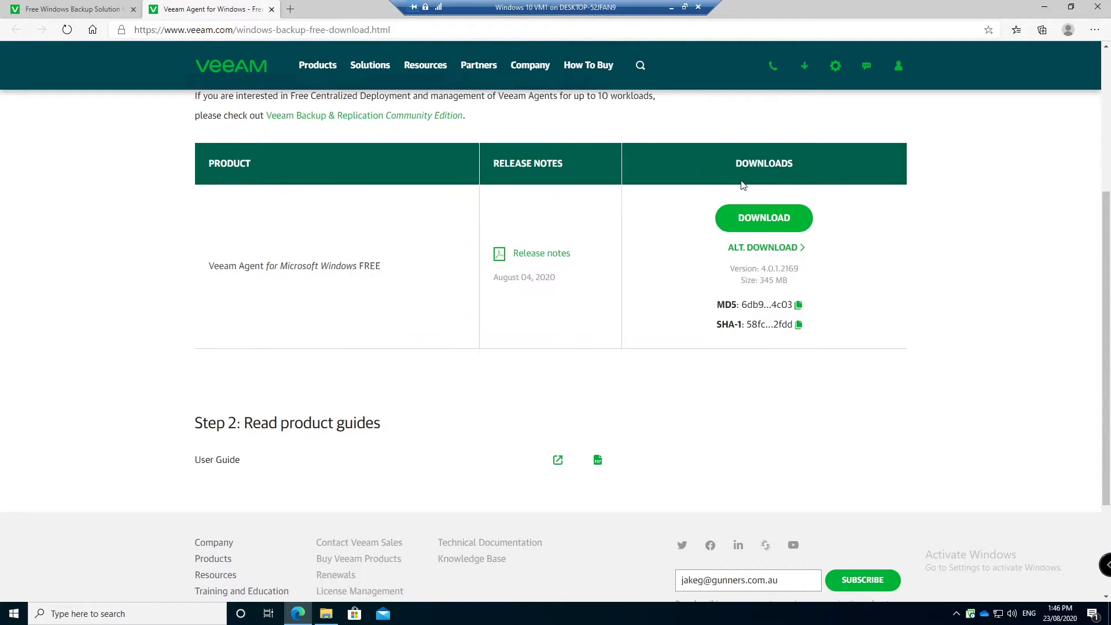
Step: Start a file-level restore from the tray icon and choose Network storage as the location
right_click(970, 615)
mouse_move(996, 578)
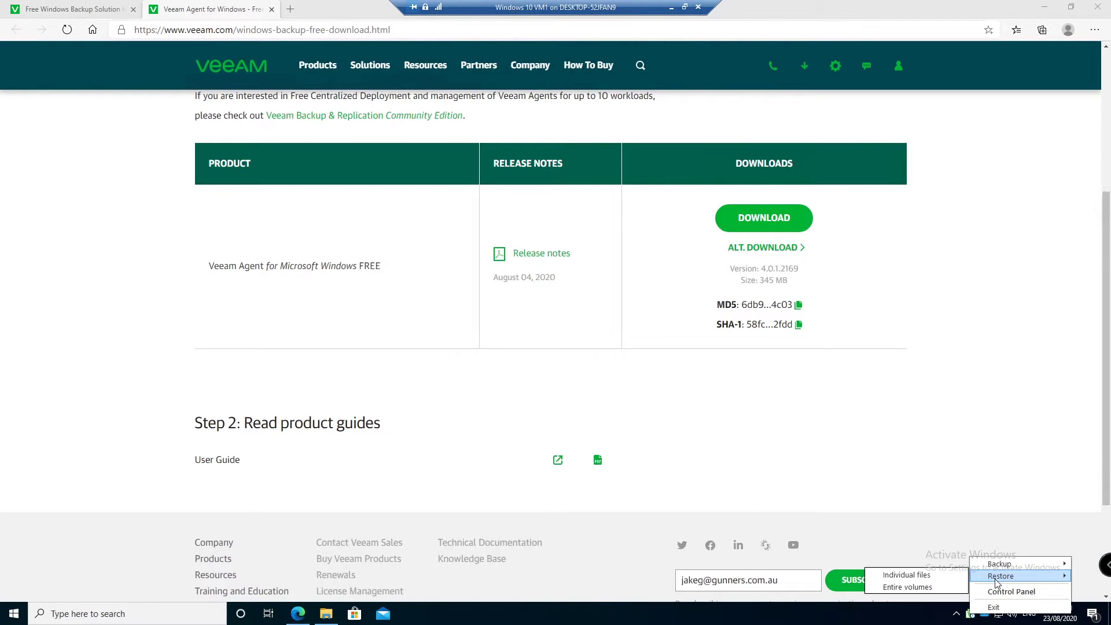
left_click(906, 576)
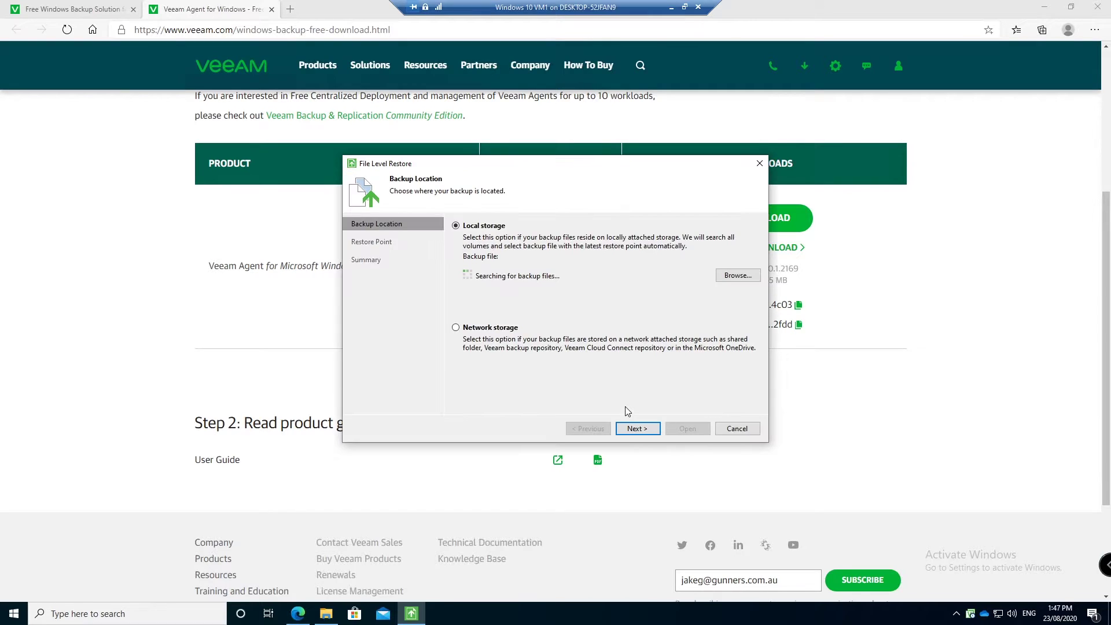
left_click(492, 328)
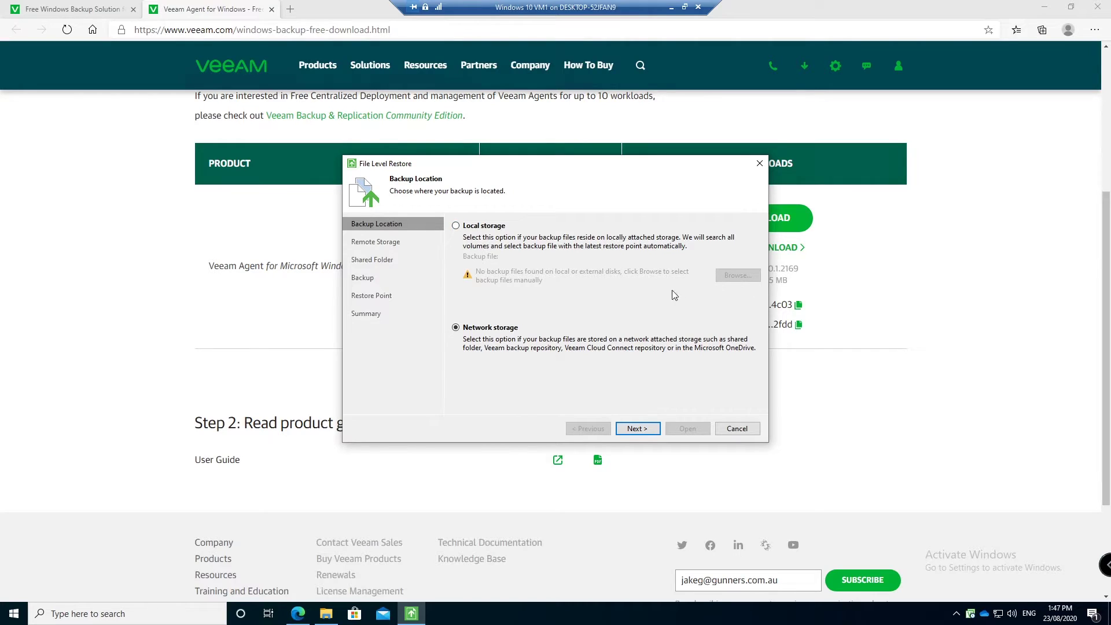
left_click(642, 428)
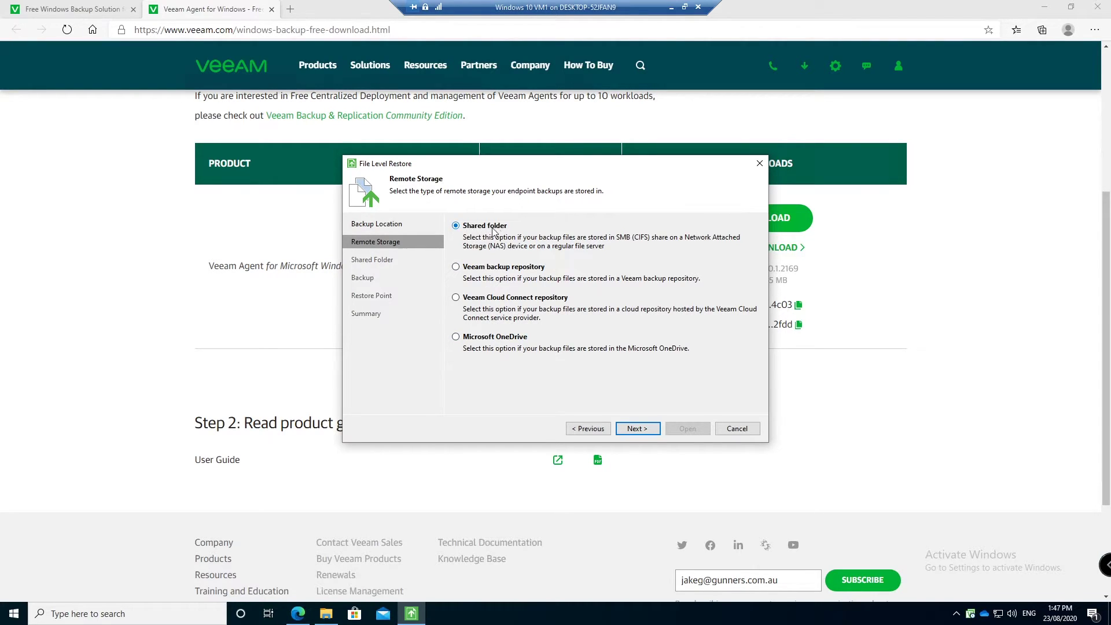
Step: Choose shared folder as the backup location and try filling the Shared folder path
left_click(637, 429)
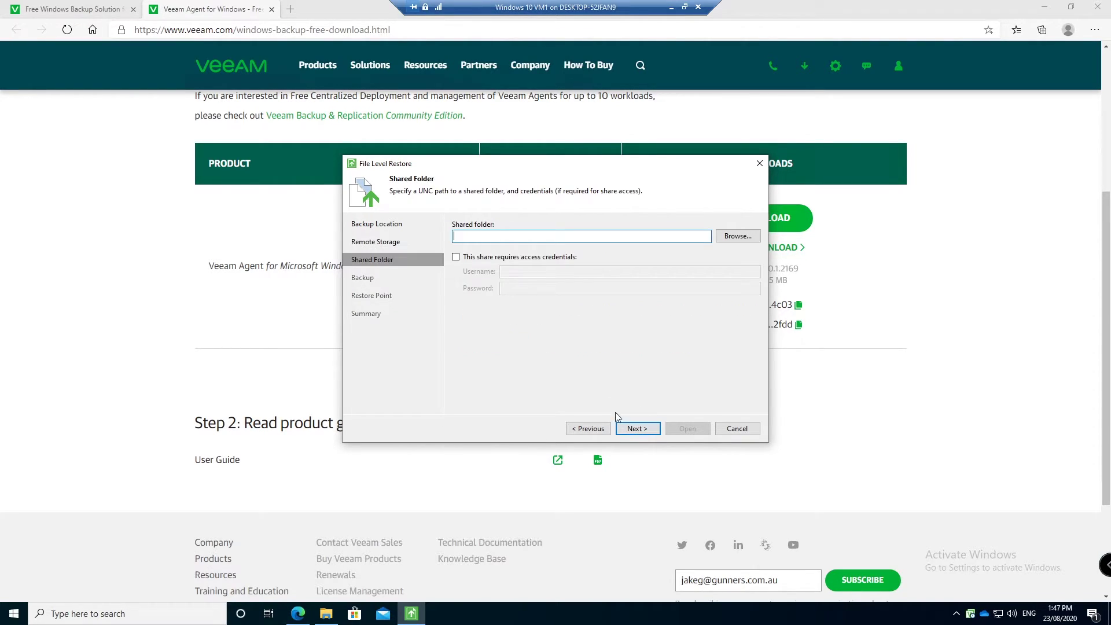
type("\"C:\\Users\\jake\\Documents\\VeeamRecoveryMedia_WIN10VM.iso\"")
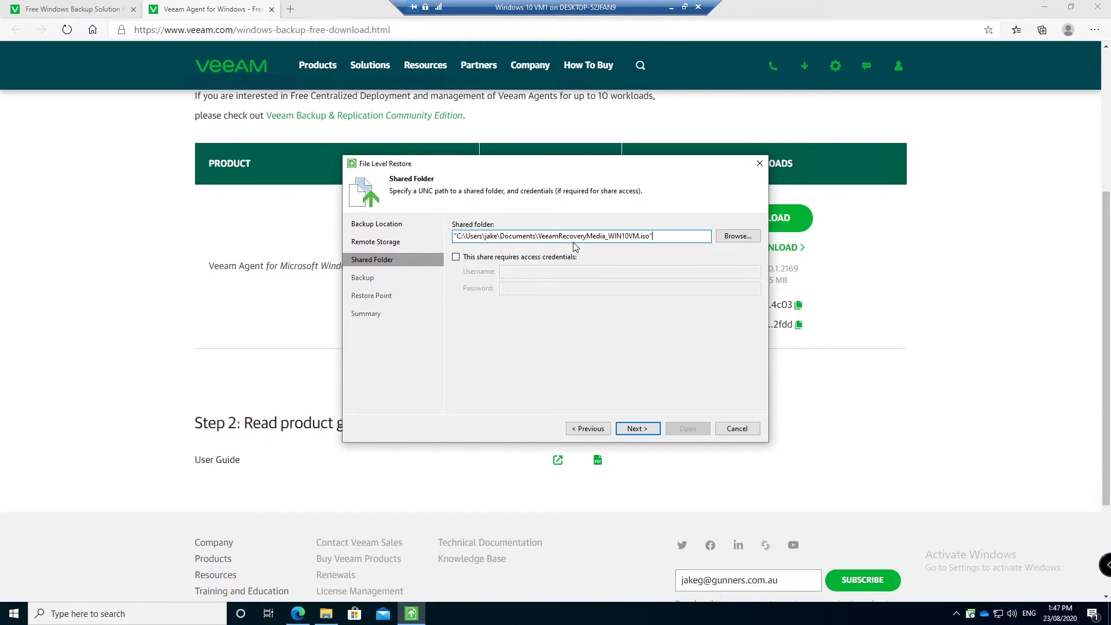
left_click_drag(700, 237, 403, 240)
left_click(738, 236)
Step: Find \\DC1\Backup in File Explorer, check the Job WIN10VM folder, and copy the address
key("super+e")
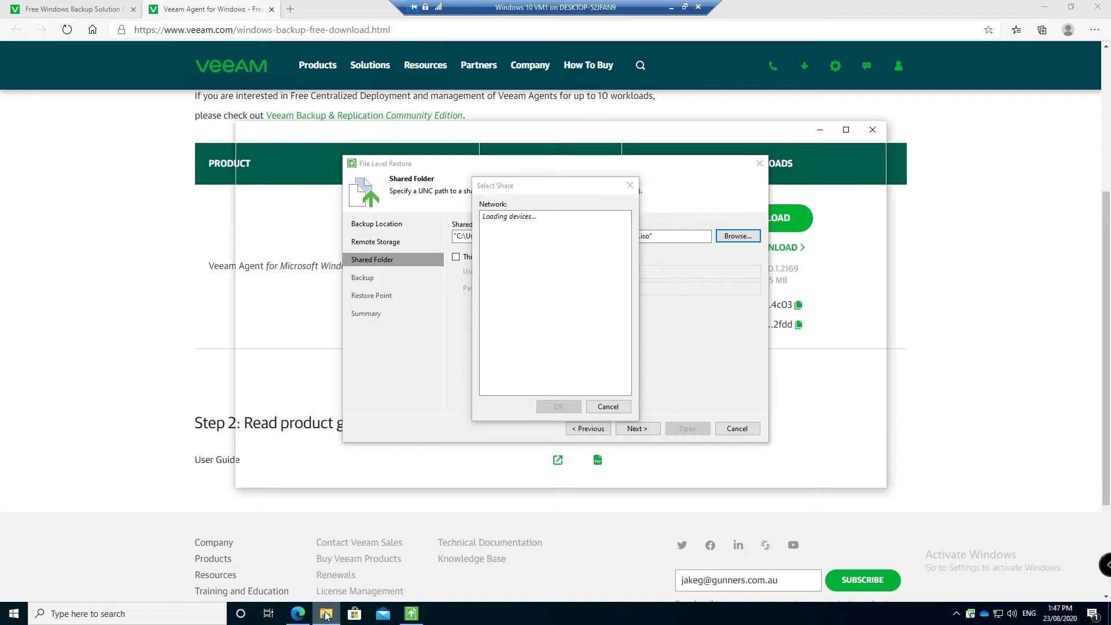
left_click(368, 165)
type("\\\\dc1")
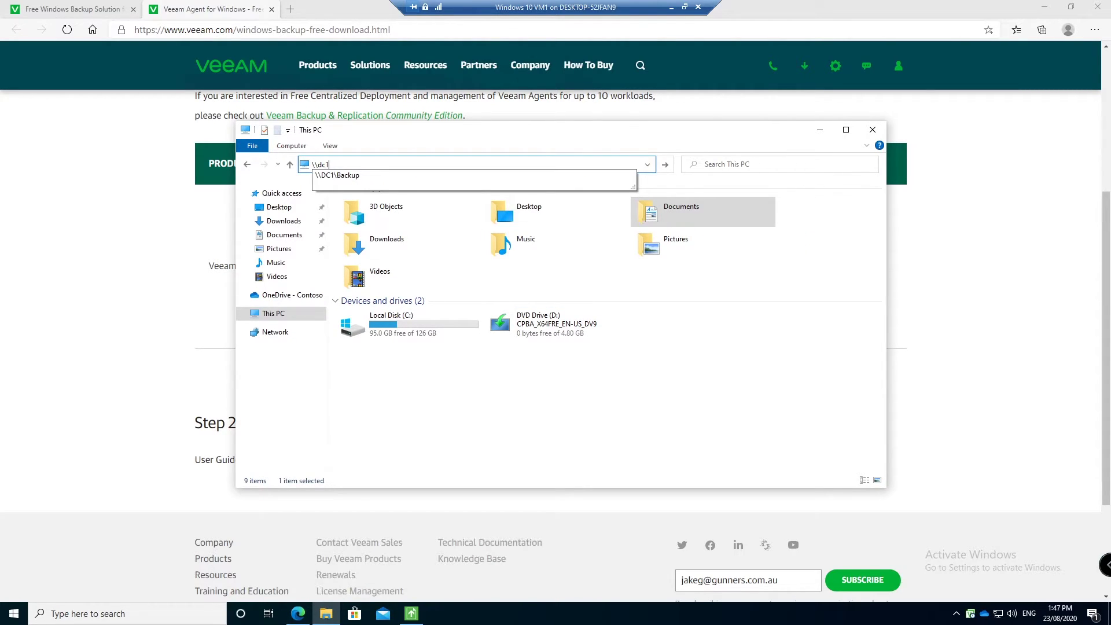
left_click(338, 174)
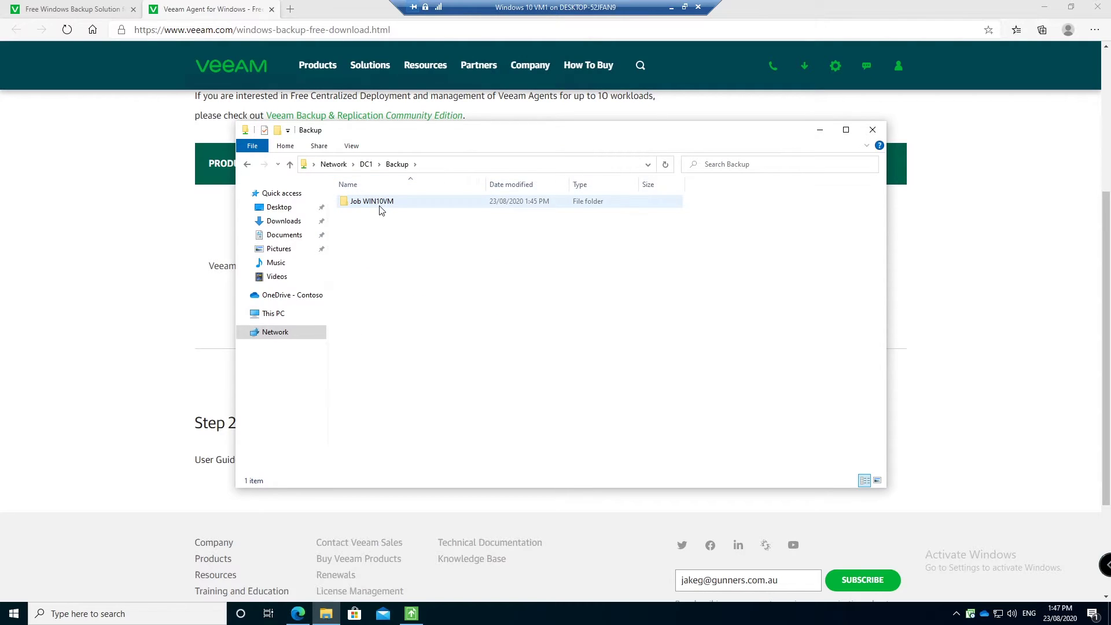
double_click(374, 207)
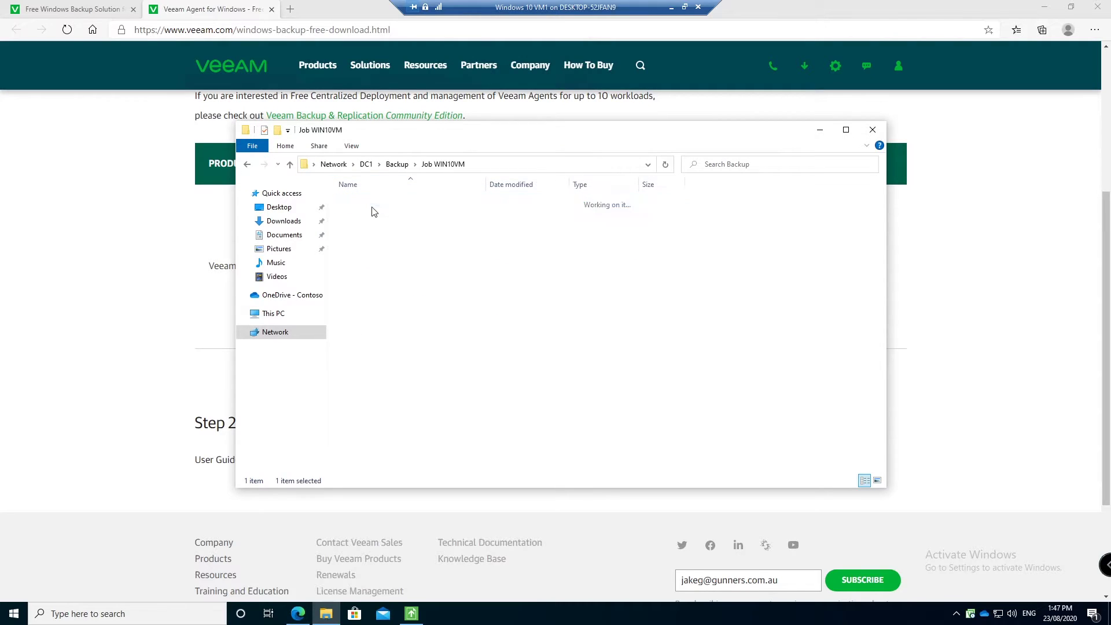
left_click(397, 164)
left_click(472, 165)
key("ctrl+c")
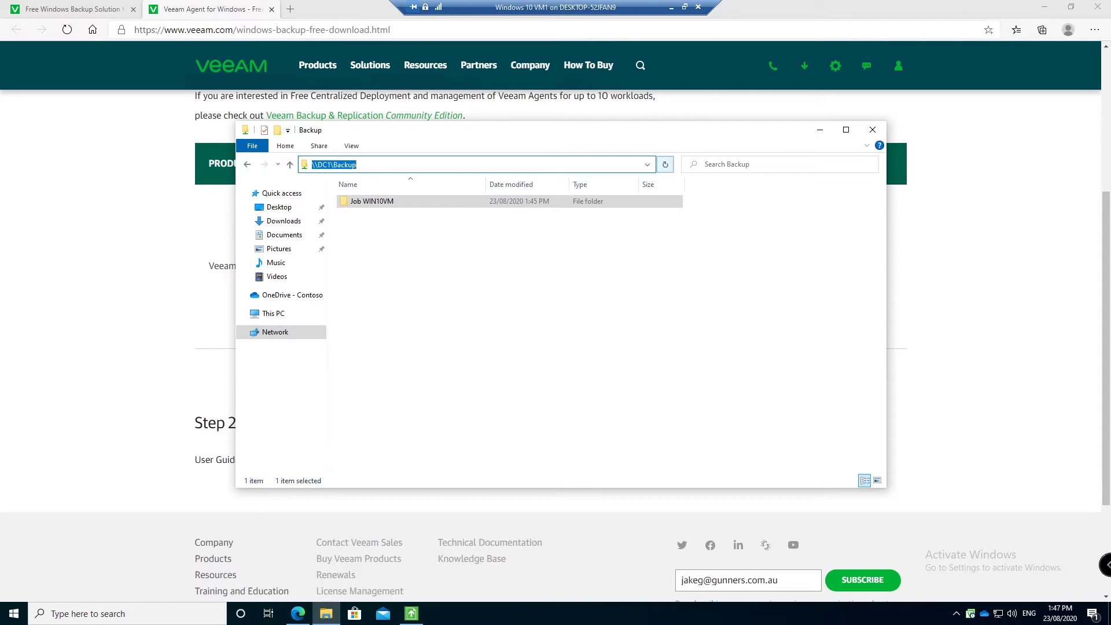
left_click(873, 129)
Step: Paste \\DC1\Backup into the Shared folder field and search it for backups
left_click(631, 187)
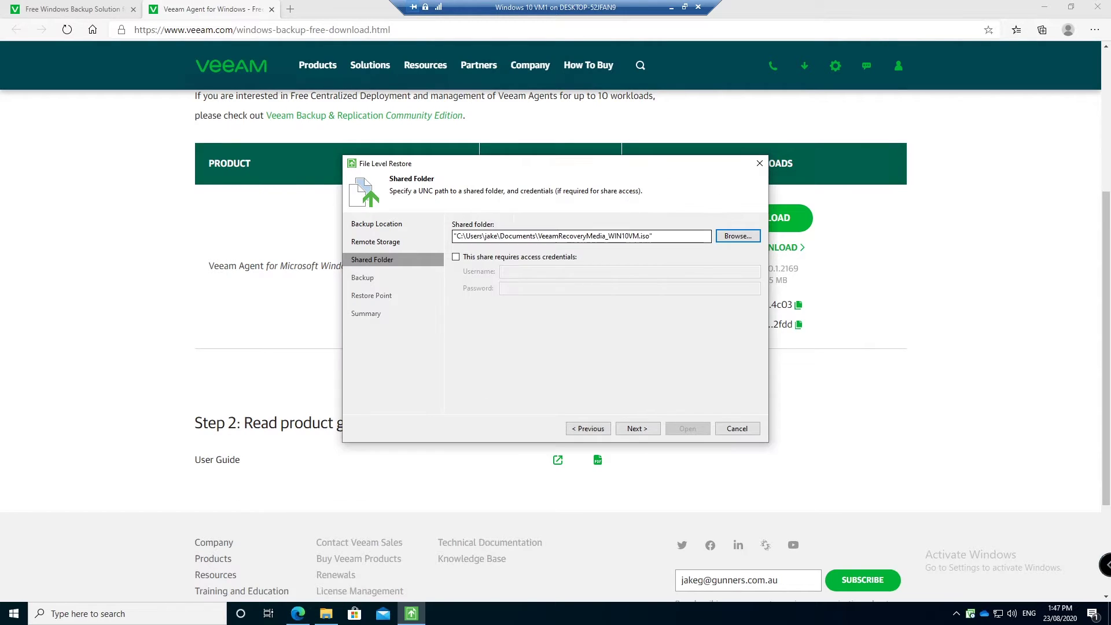
key("shift+Tab")
key("ctrl+v")
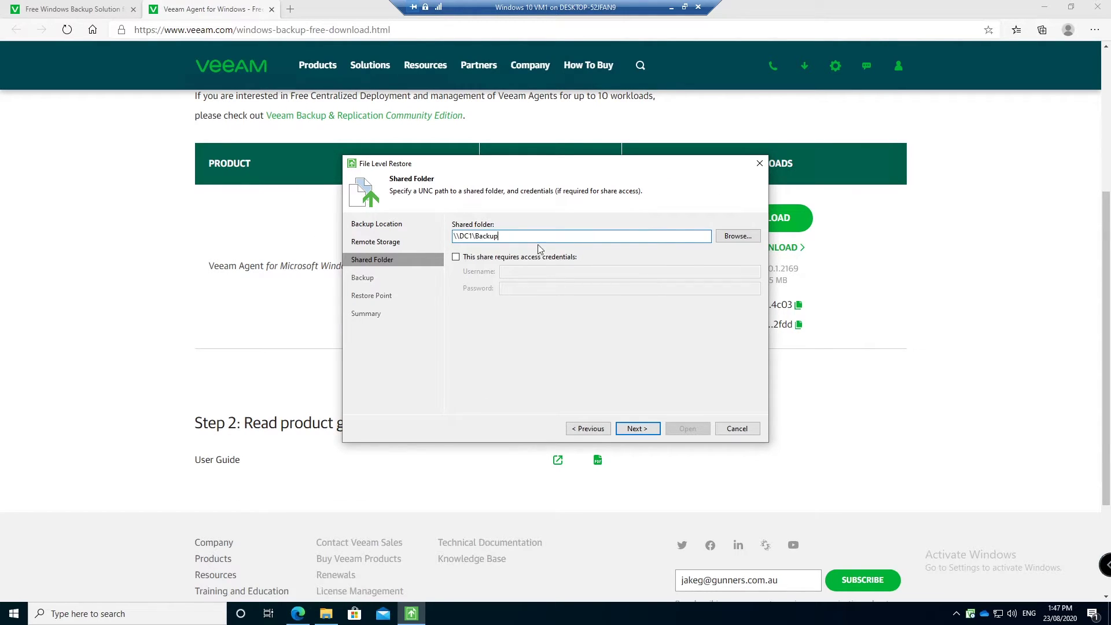
left_click(637, 428)
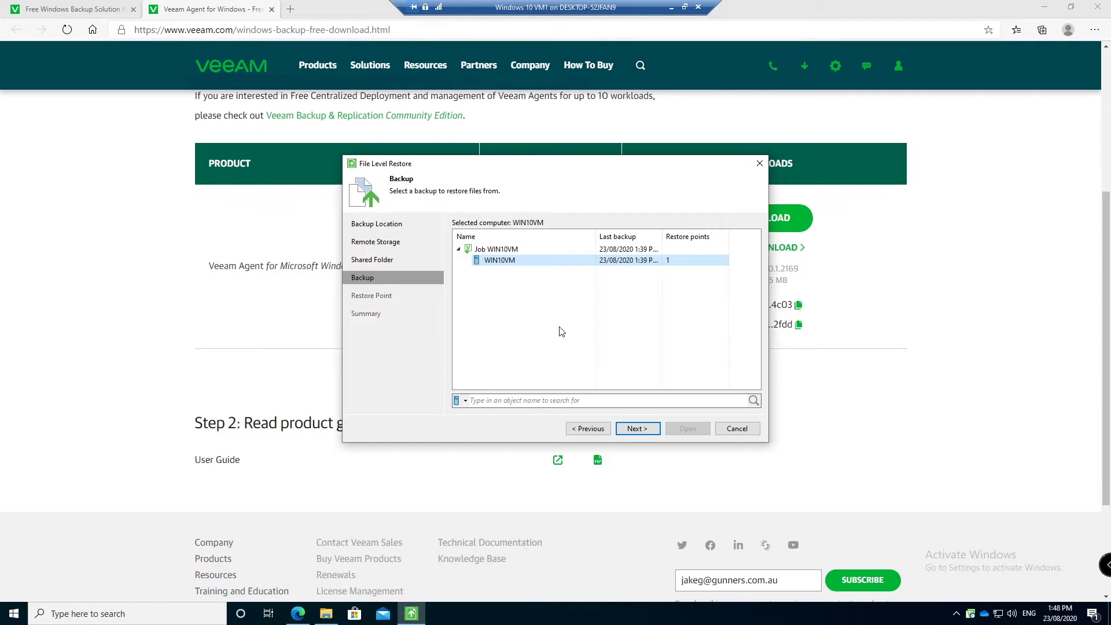
Step: Select the WIN10VM backup and its 23/08/2020 1:39 PM full restore point, then open it
left_click(635, 429)
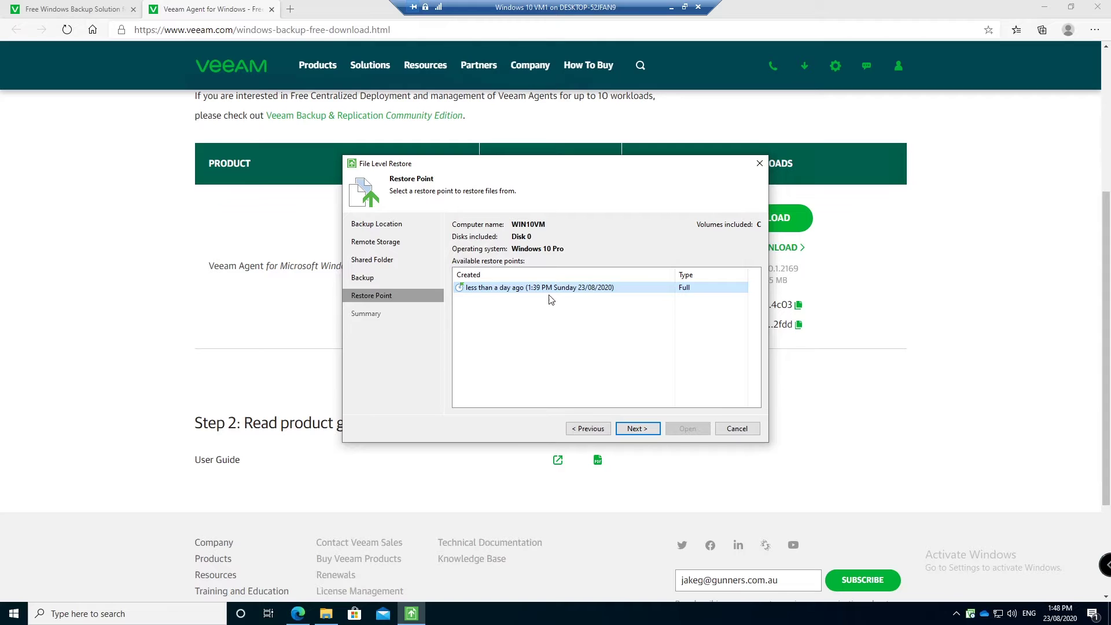
left_click(639, 428)
left_click(685, 428)
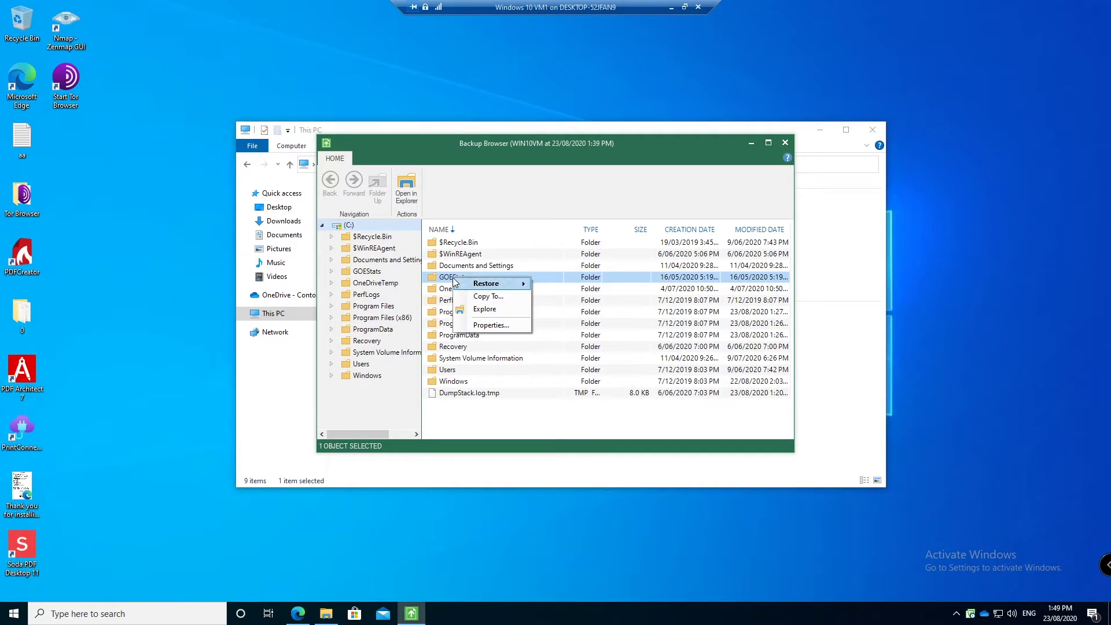
Step: Restore GOEStats with Keep, inspect drive C: and GOEStats, then dismiss the report
mouse_move(489, 287)
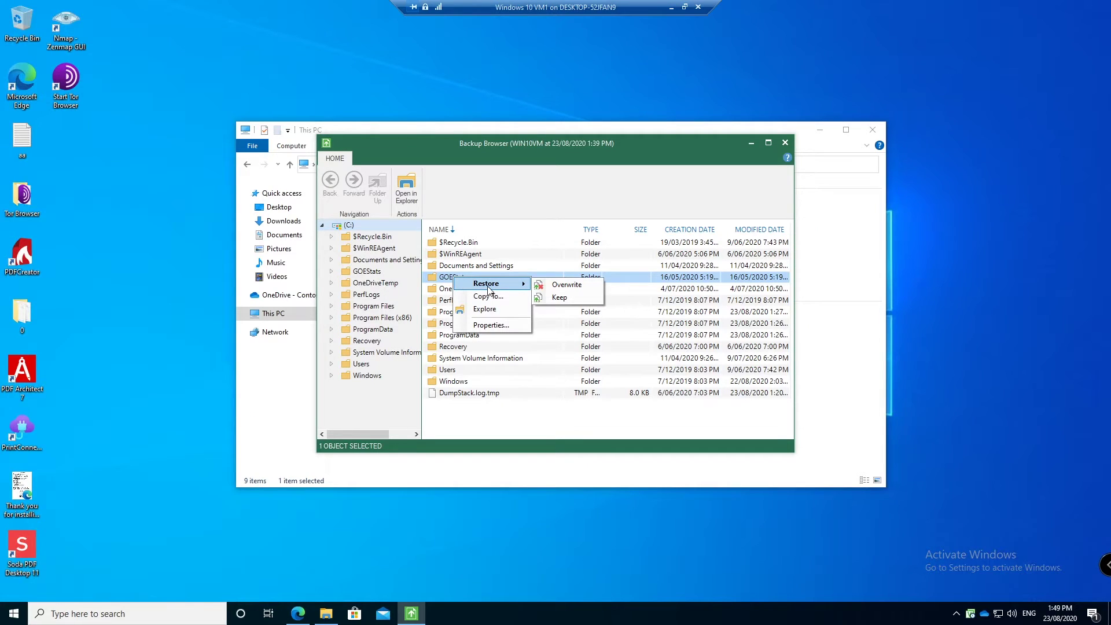
left_click(559, 297)
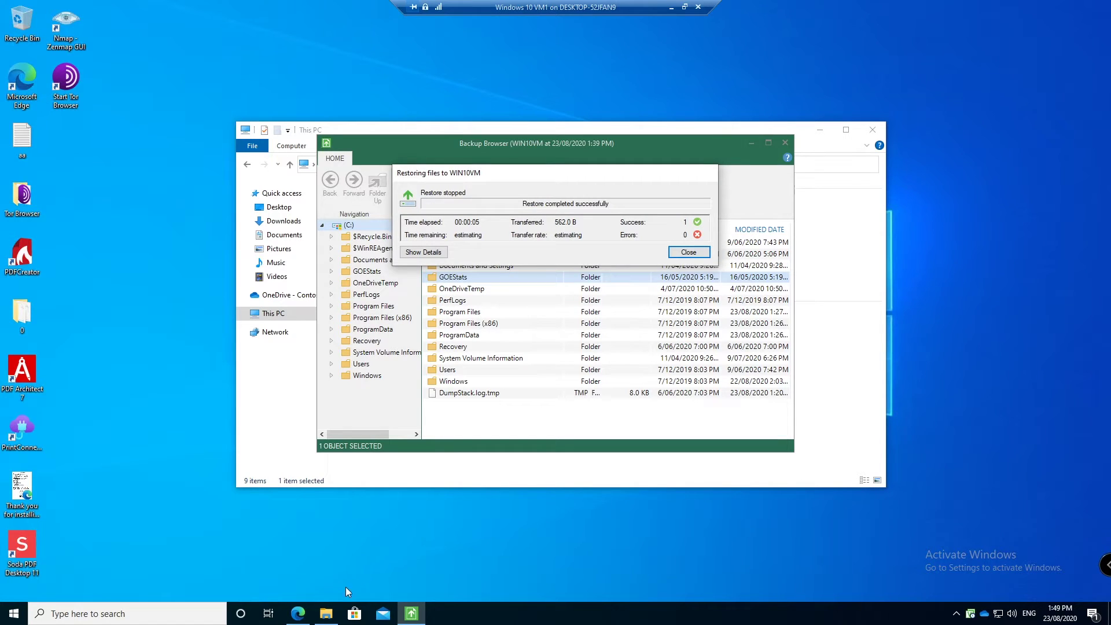
left_click(326, 614)
double_click(404, 330)
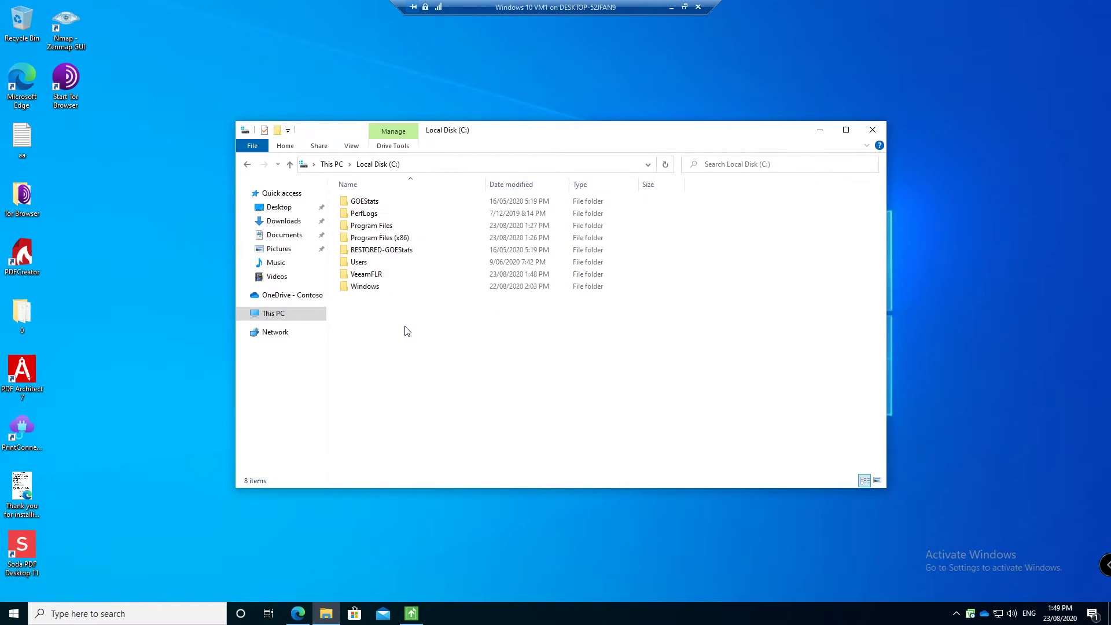
double_click(396, 202)
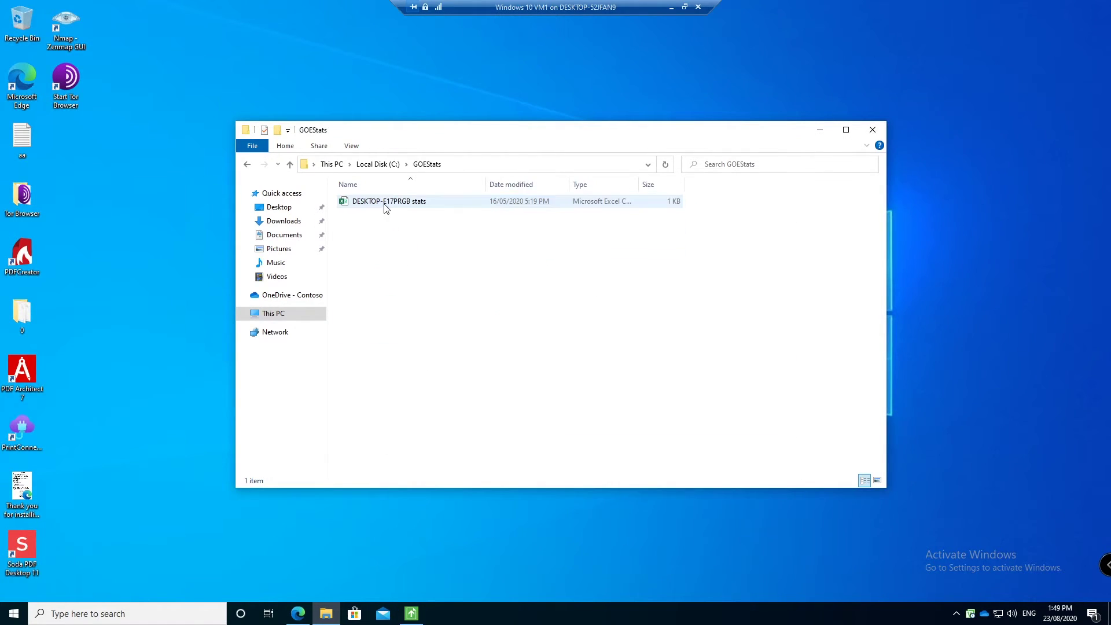
left_click(250, 166)
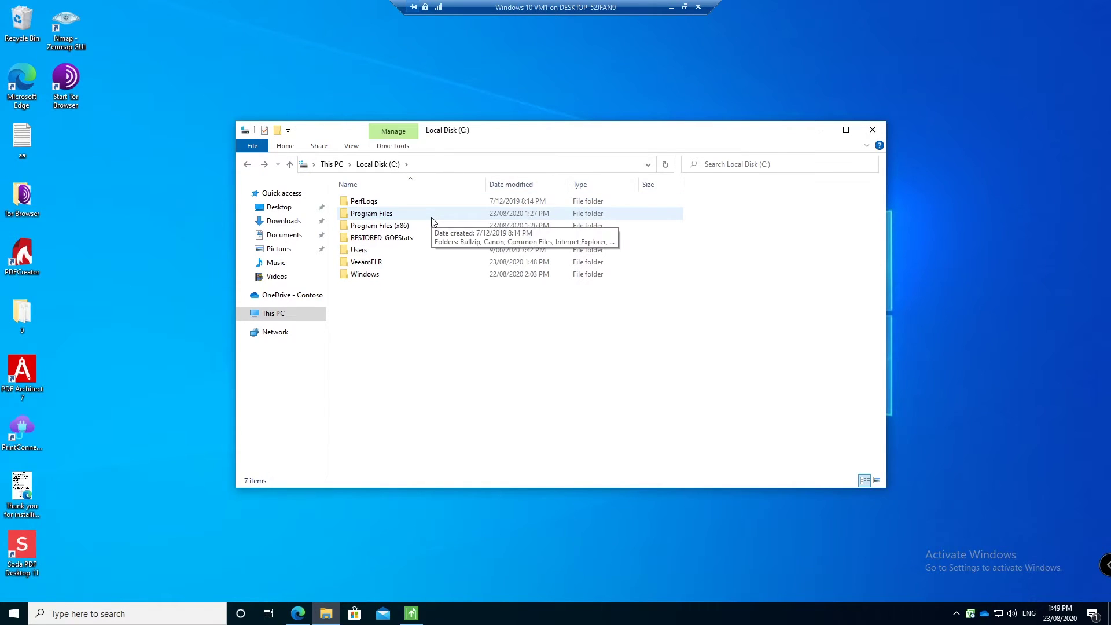
left_click(411, 613)
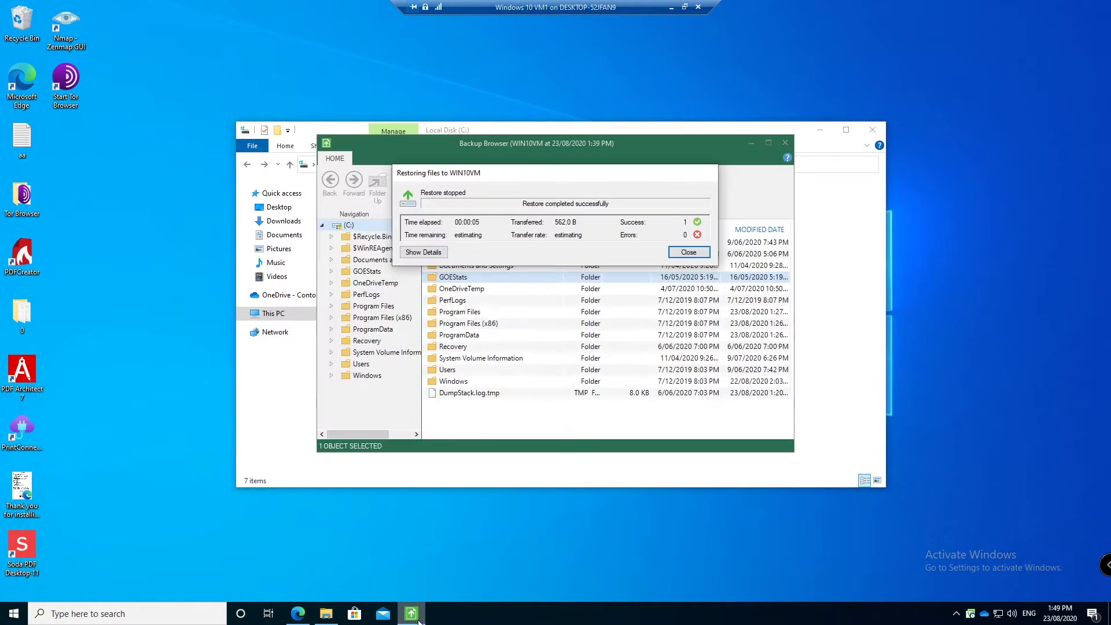
left_click(688, 253)
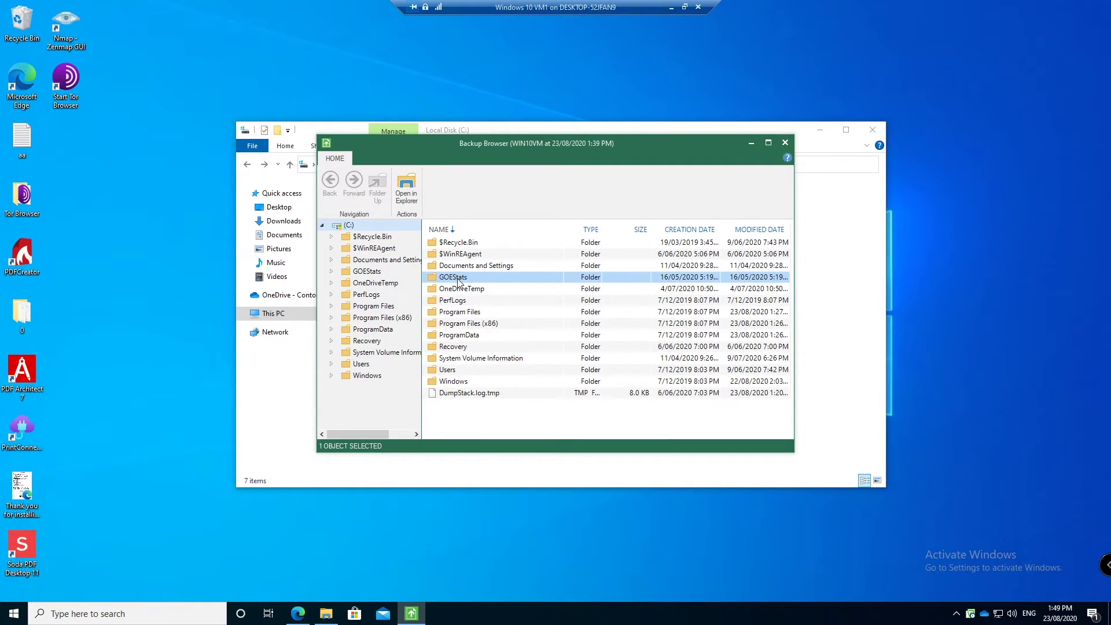
Step: Restore GOEStats with Keep again, confirm the restored folder on C:, and close everything
right_click(458, 280)
mouse_move(498, 285)
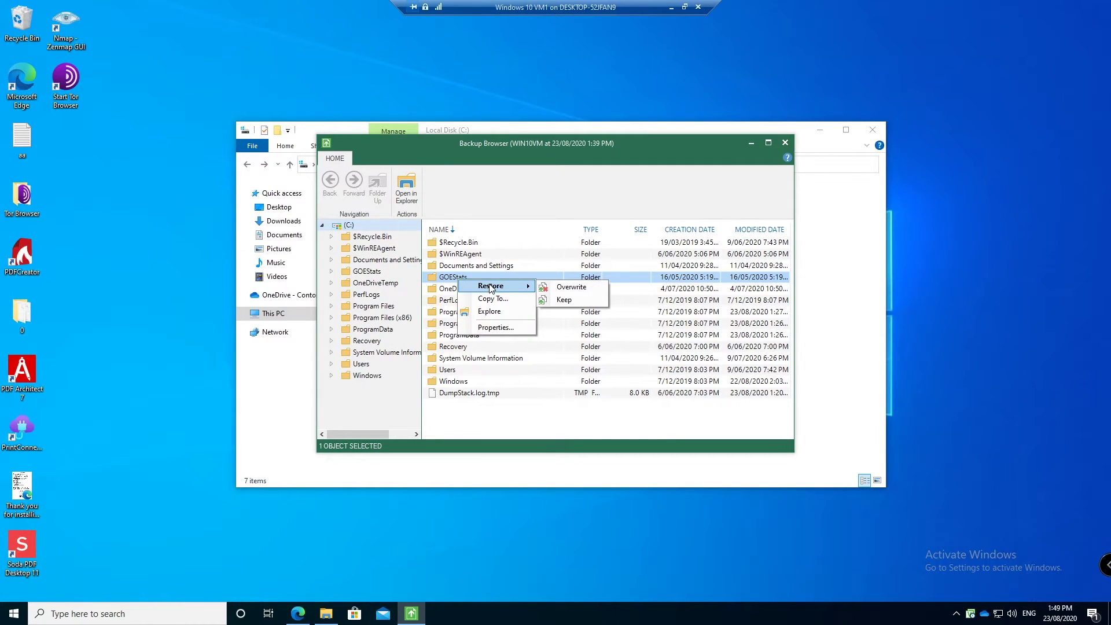
left_click(563, 301)
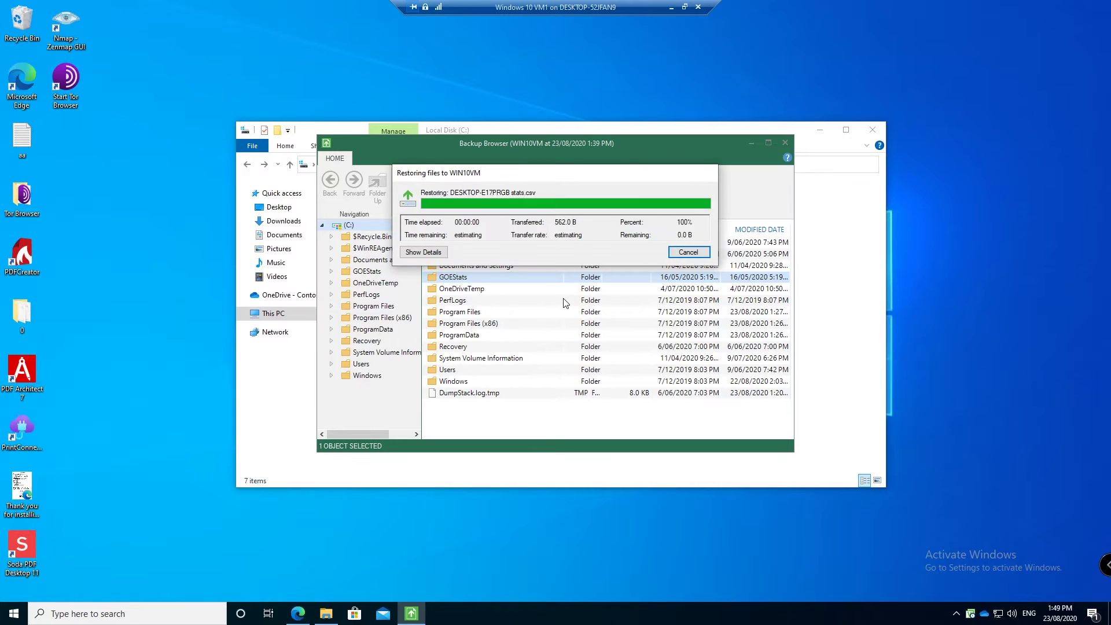
left_click(325, 613)
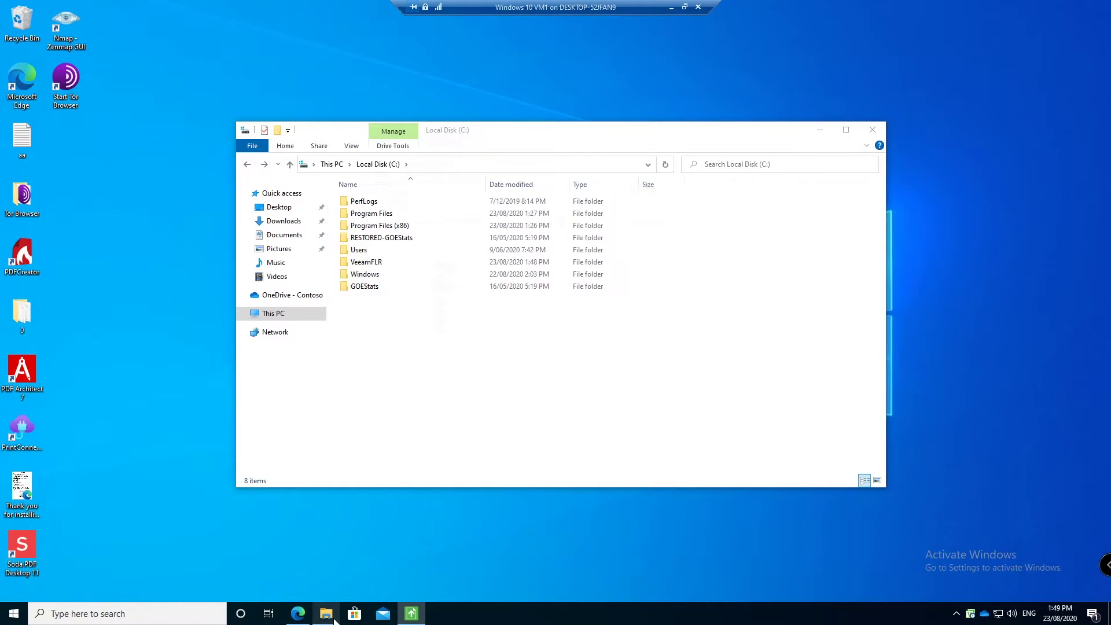
left_click(665, 164)
double_click(385, 202)
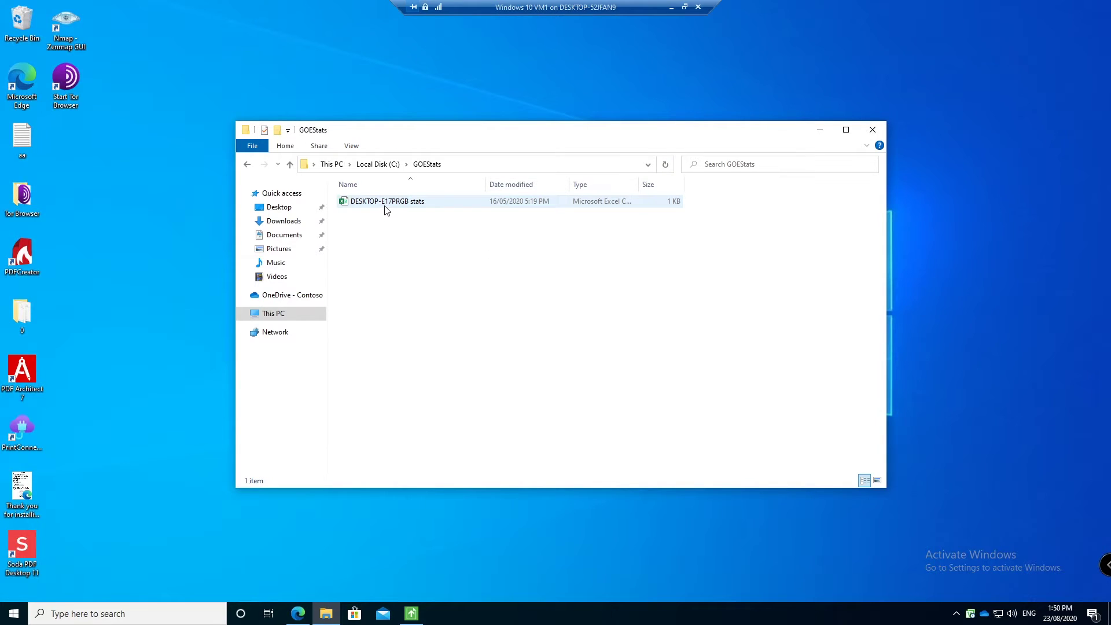
left_click(877, 129)
left_click(689, 252)
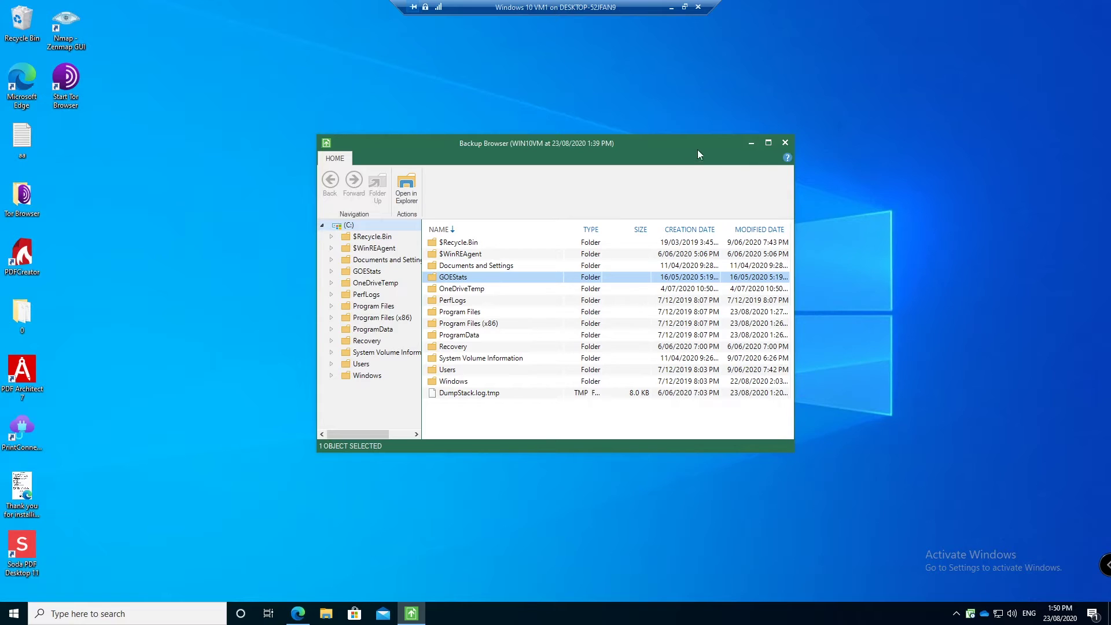
Step: Close the backup browser and set the VM's DVD drive to VeeamRecoveryMedia_WIN10VM.iso
left_click(786, 142)
left_click(685, 7)
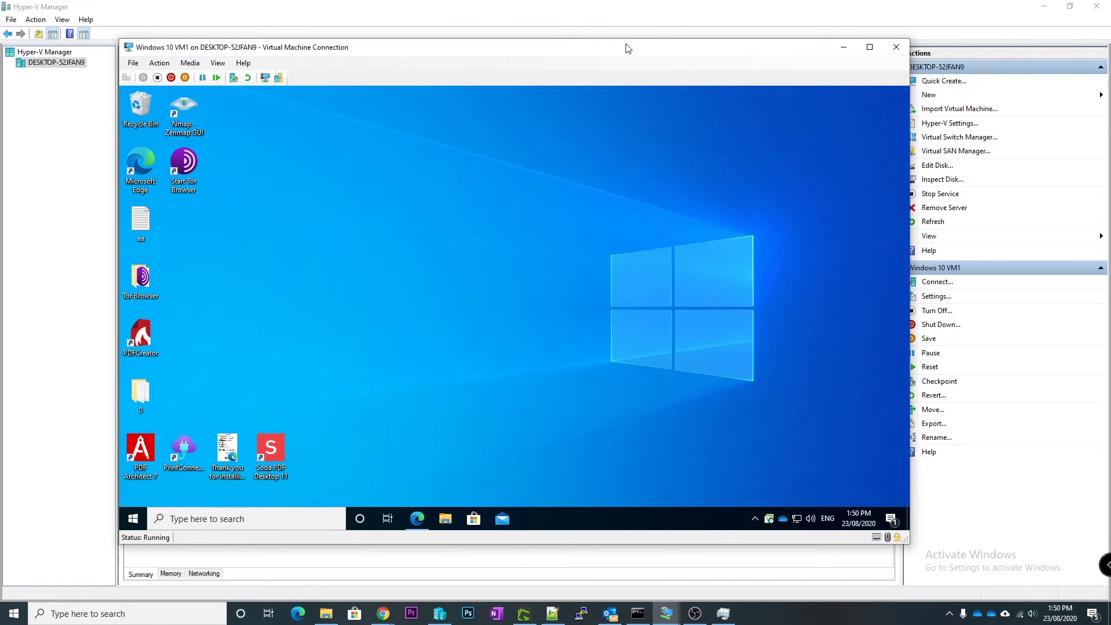
left_click(133, 63)
left_click(144, 77)
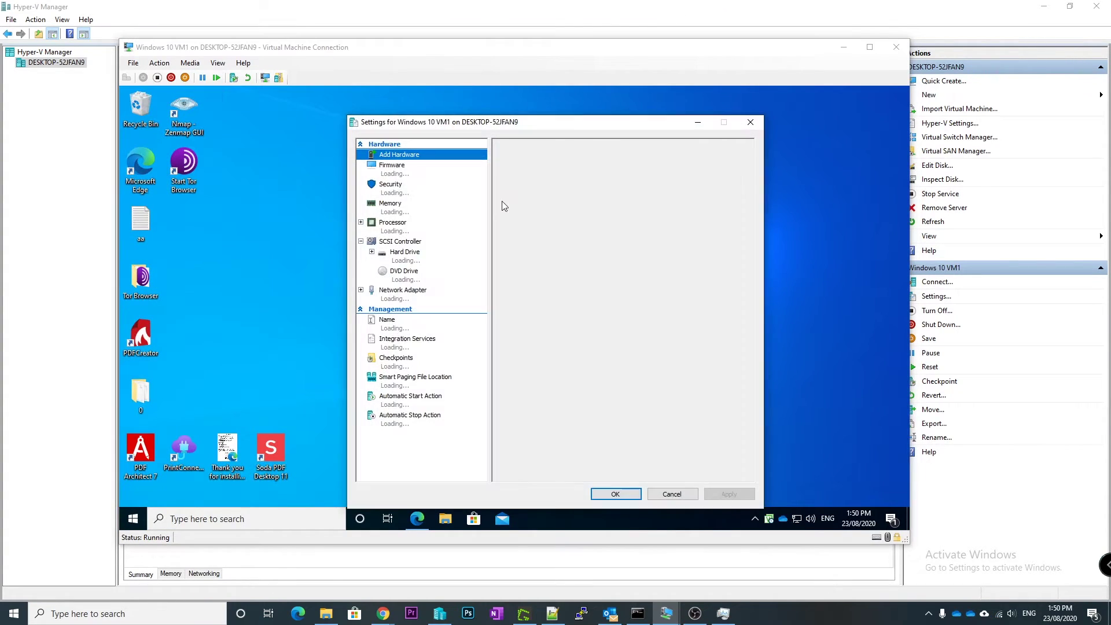
left_click(404, 271)
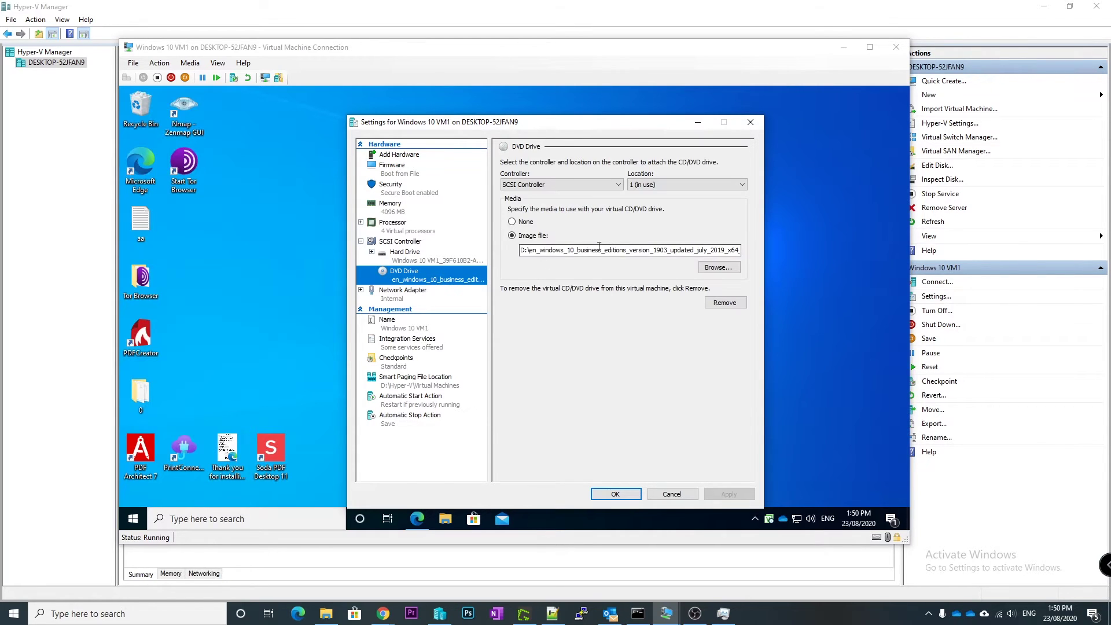
left_click(718, 266)
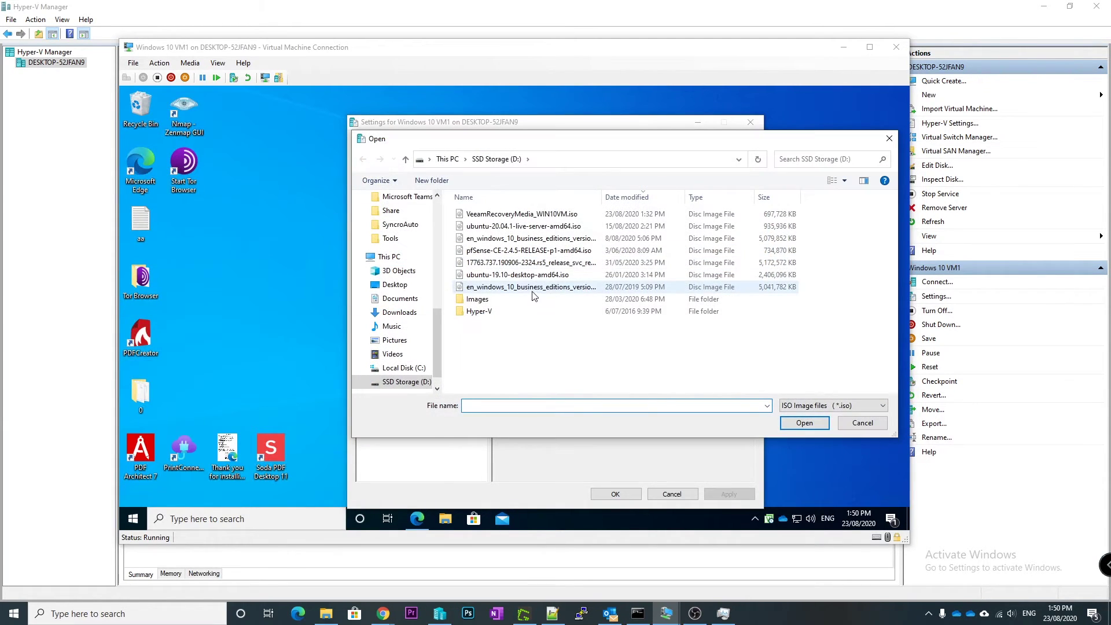
left_click(518, 219)
left_click(805, 422)
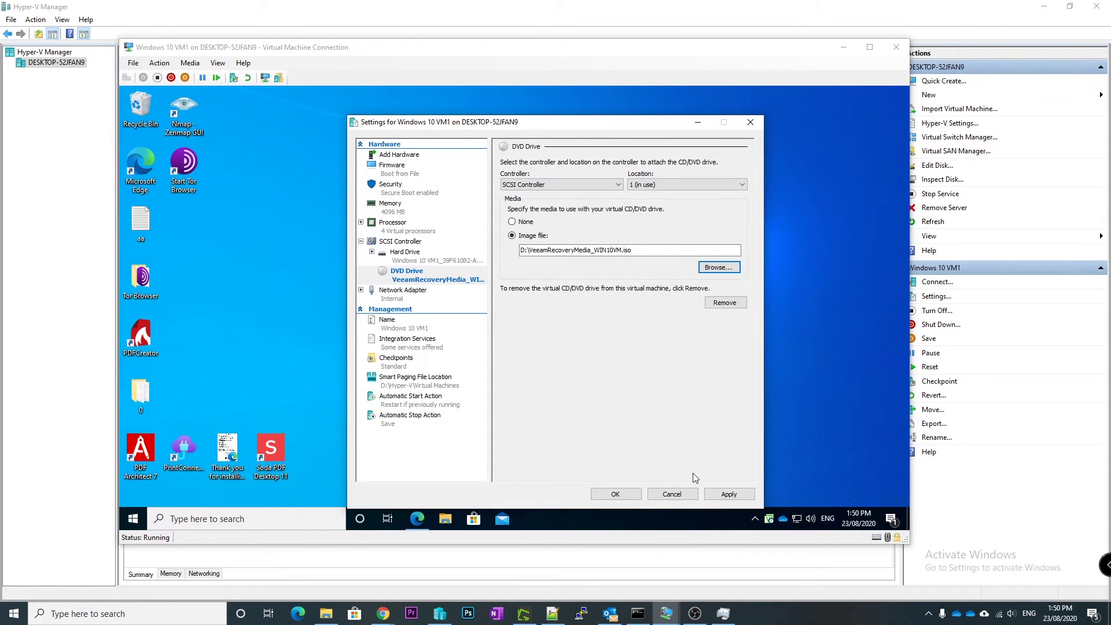
left_click(728, 493)
left_click(615, 494)
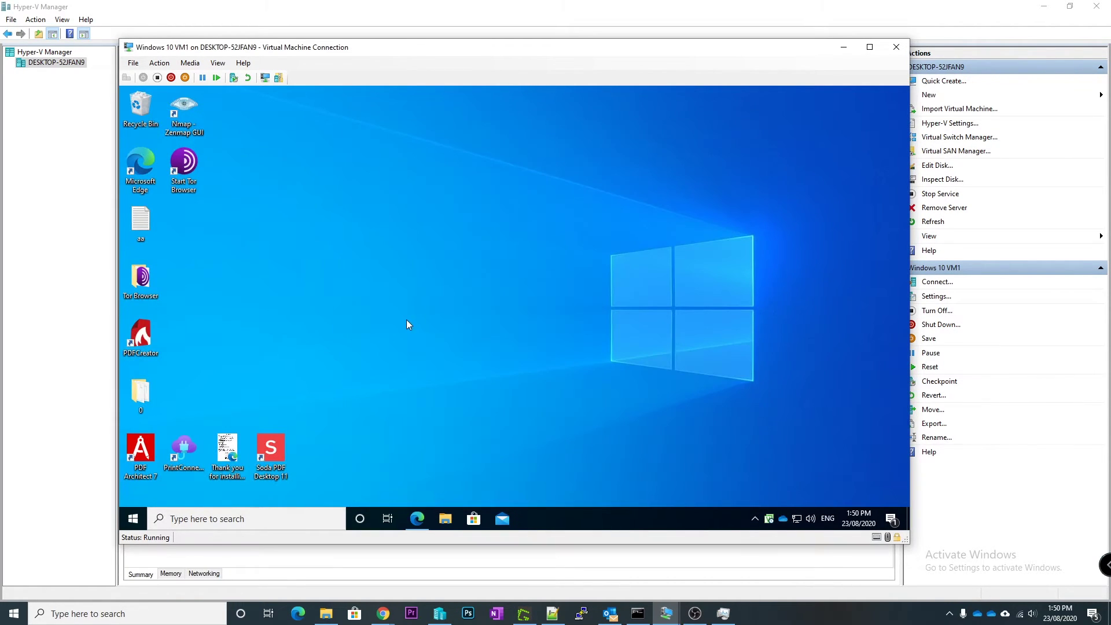
Step: Delete the seven lower desktop icons, including the PDFCreator and PDF Architect 7 shortcuts
left_click_drag(483, 455, 123, 267)
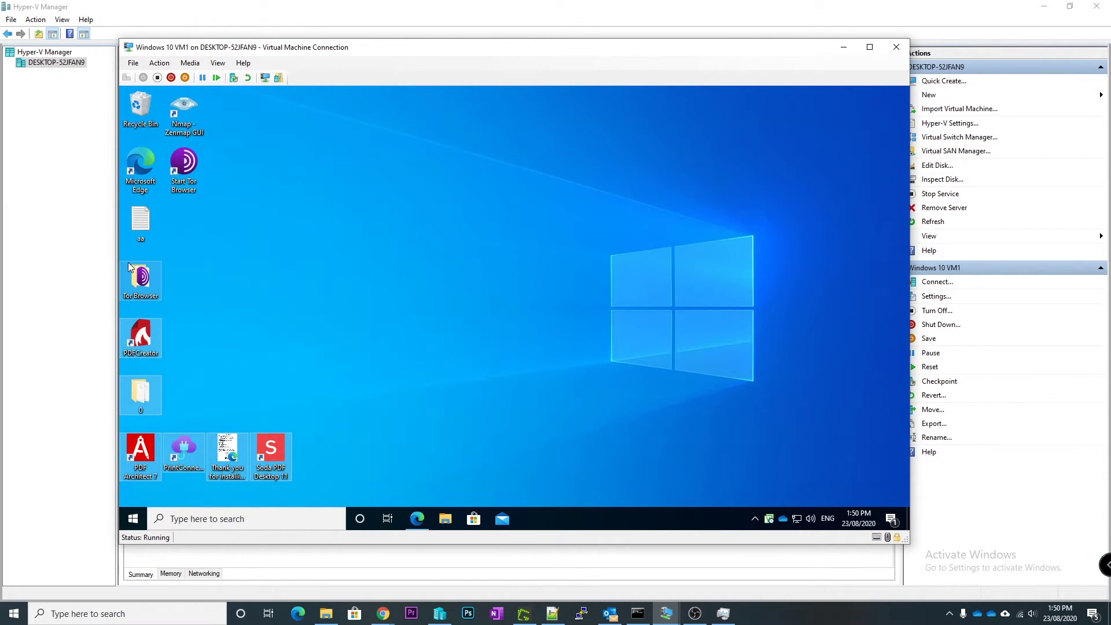
key("shift+Delete")
key("Return")
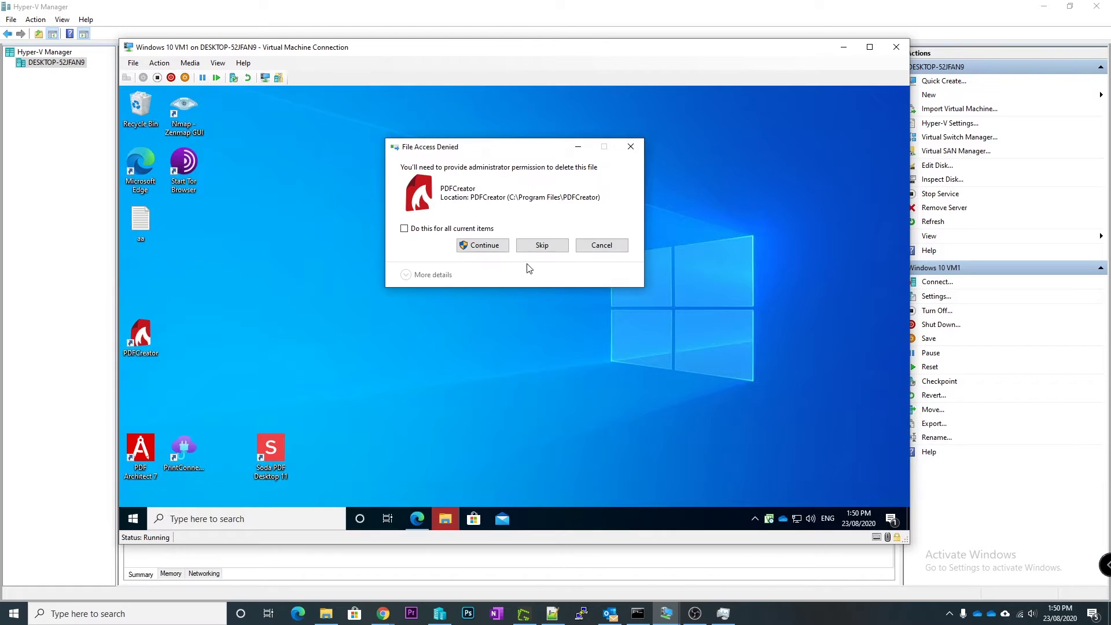
left_click(485, 246)
left_click(487, 249)
left_click(488, 250)
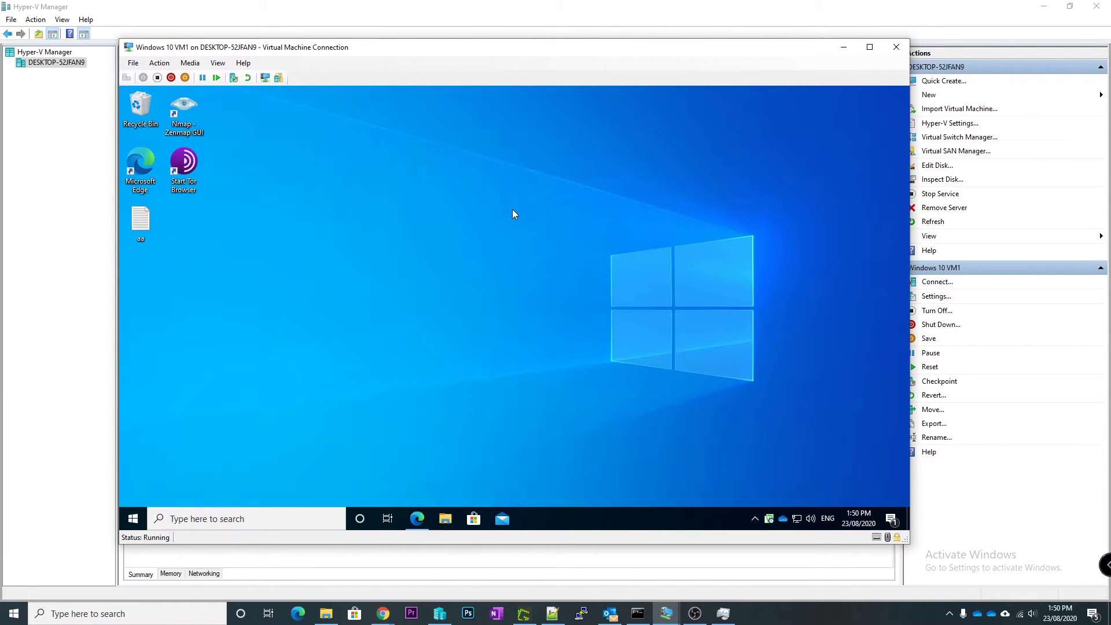
Step: Open and close personalization settings, then refresh the desktop
right_click(401, 252)
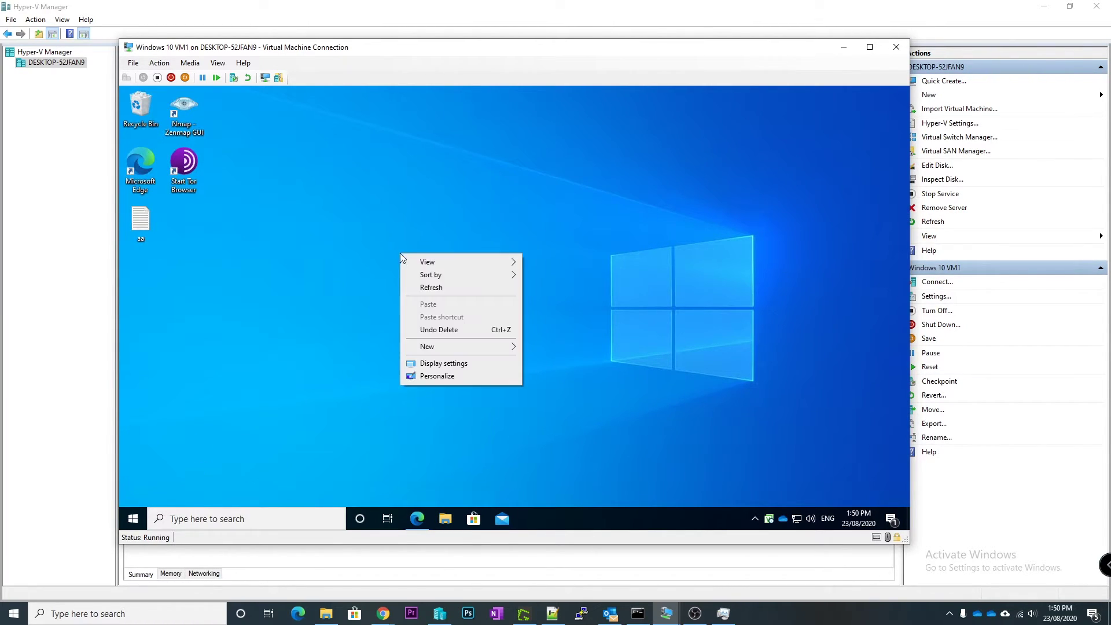
left_click(449, 375)
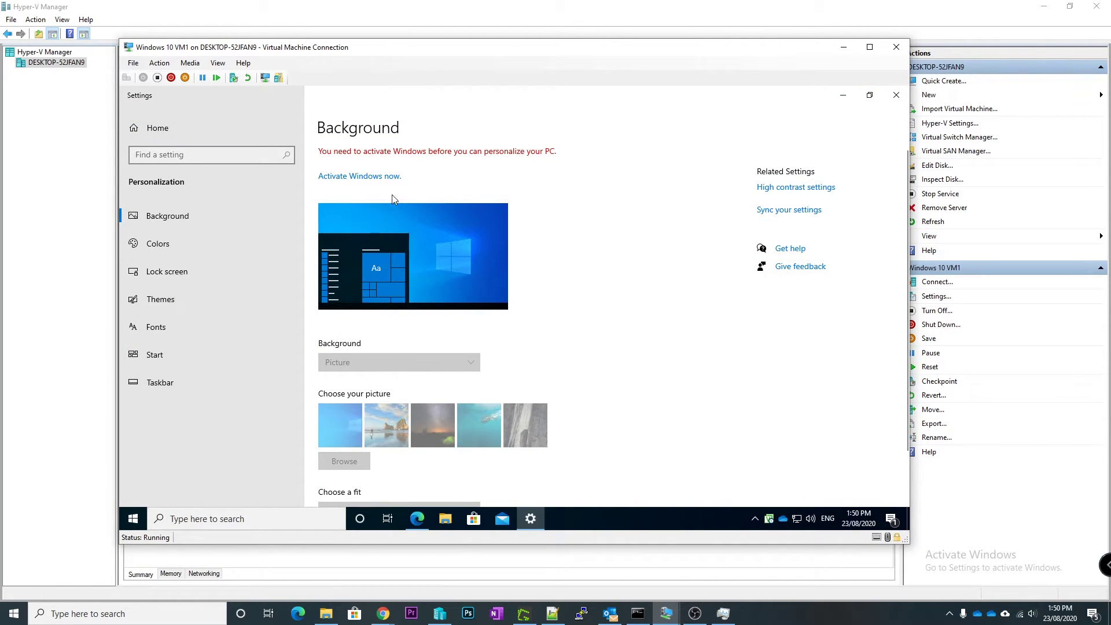
left_click(897, 94)
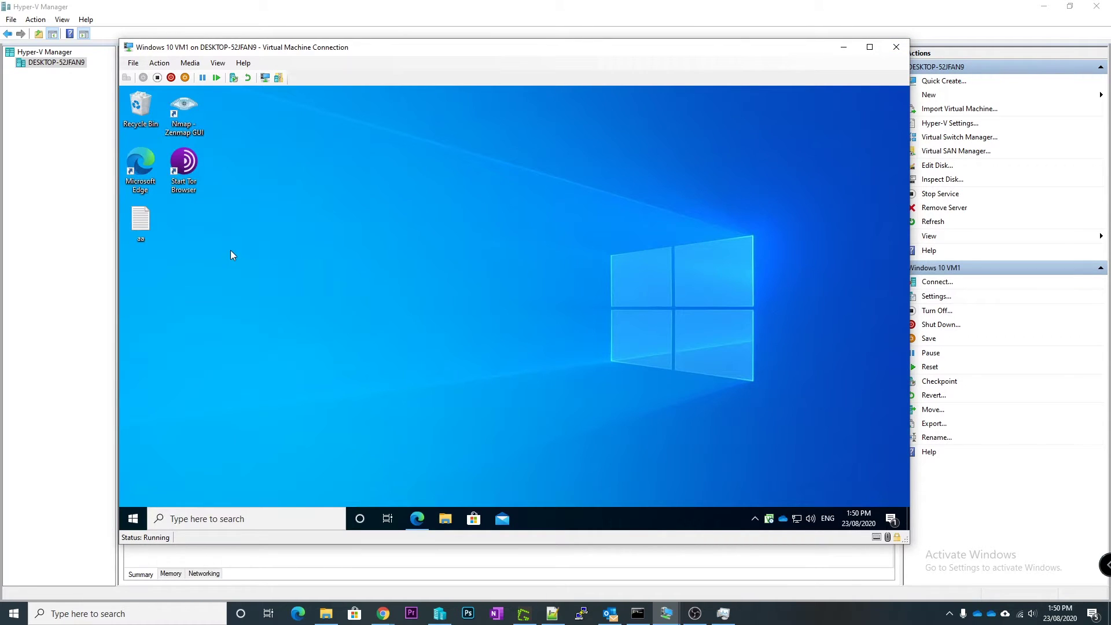
right_click(180, 266)
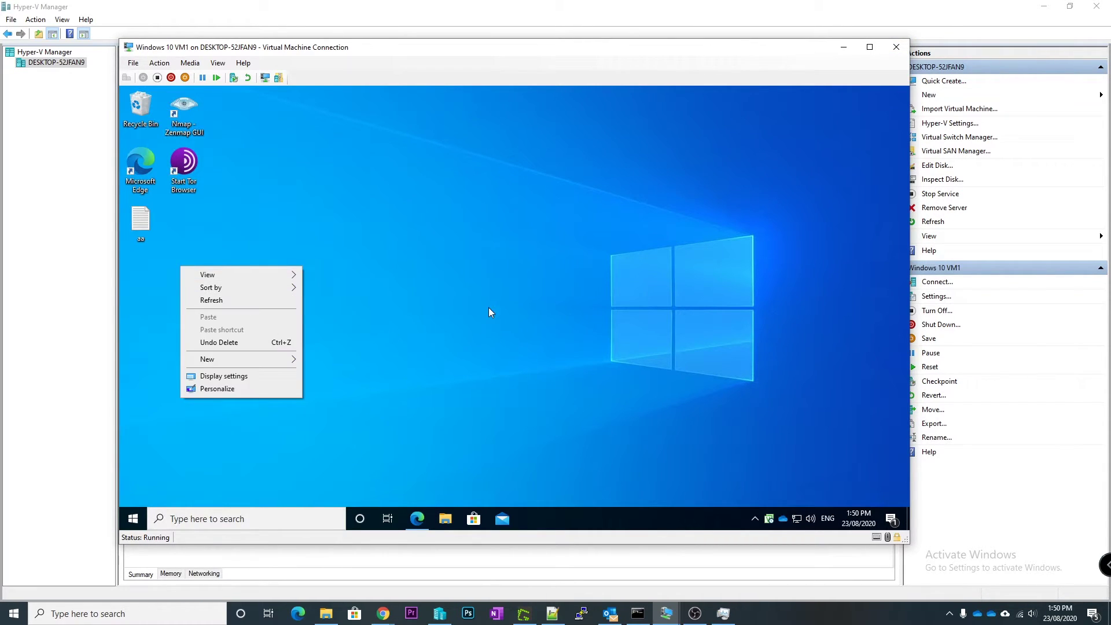
left_click(236, 301)
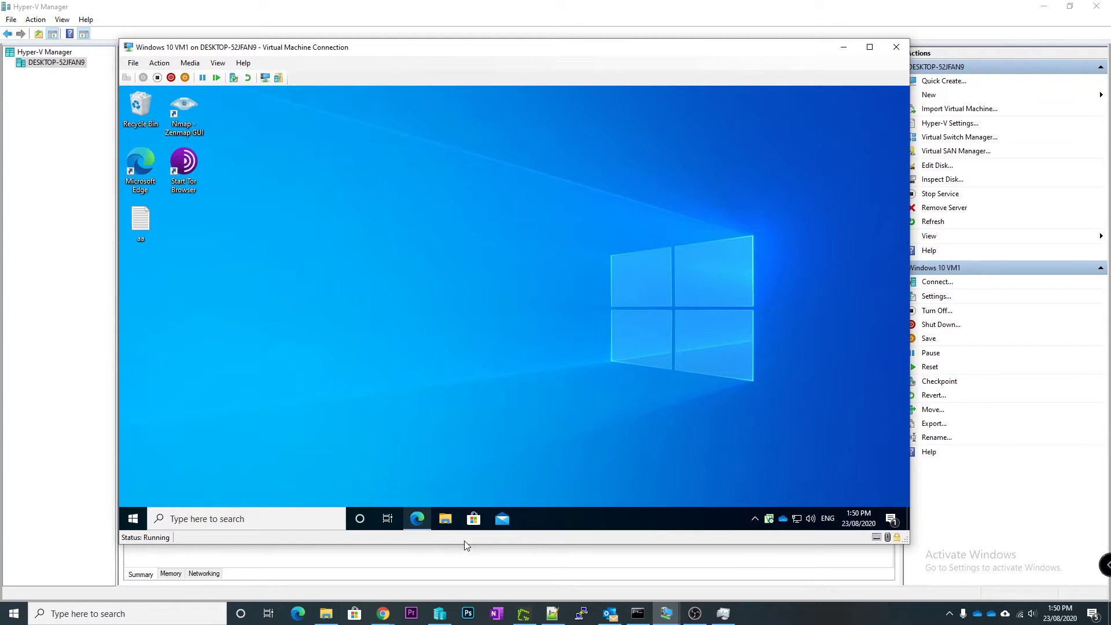
Step: Permanently delete all 14 files in the Downloads folder
left_click(445, 518)
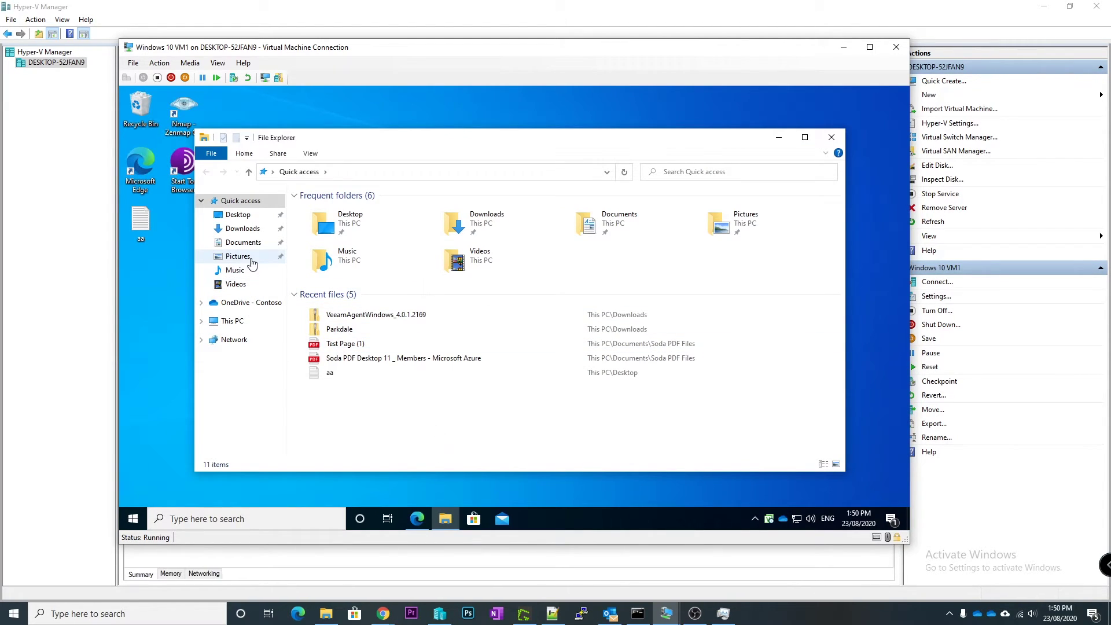
left_click(251, 230)
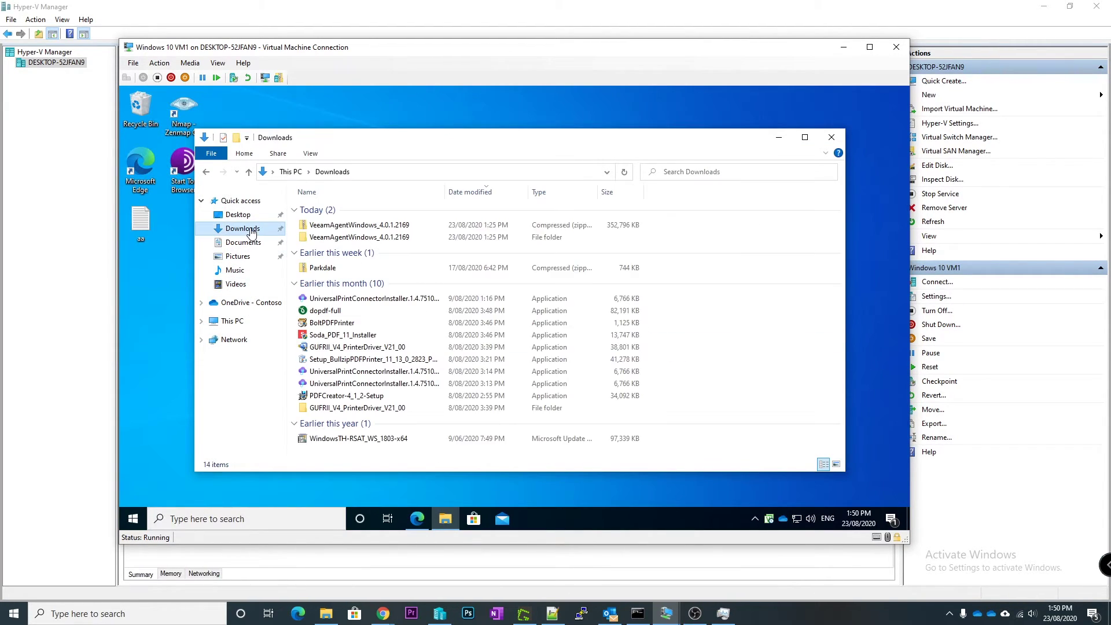
left_click(477, 373)
key("ctrl+a")
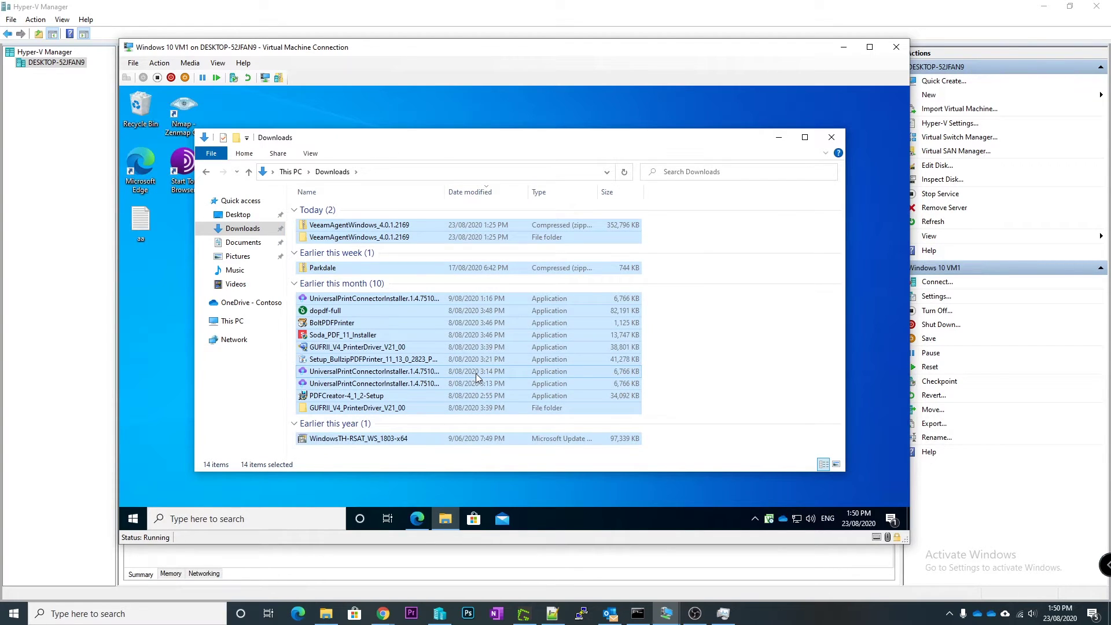
key("shift+Delete")
key("Return")
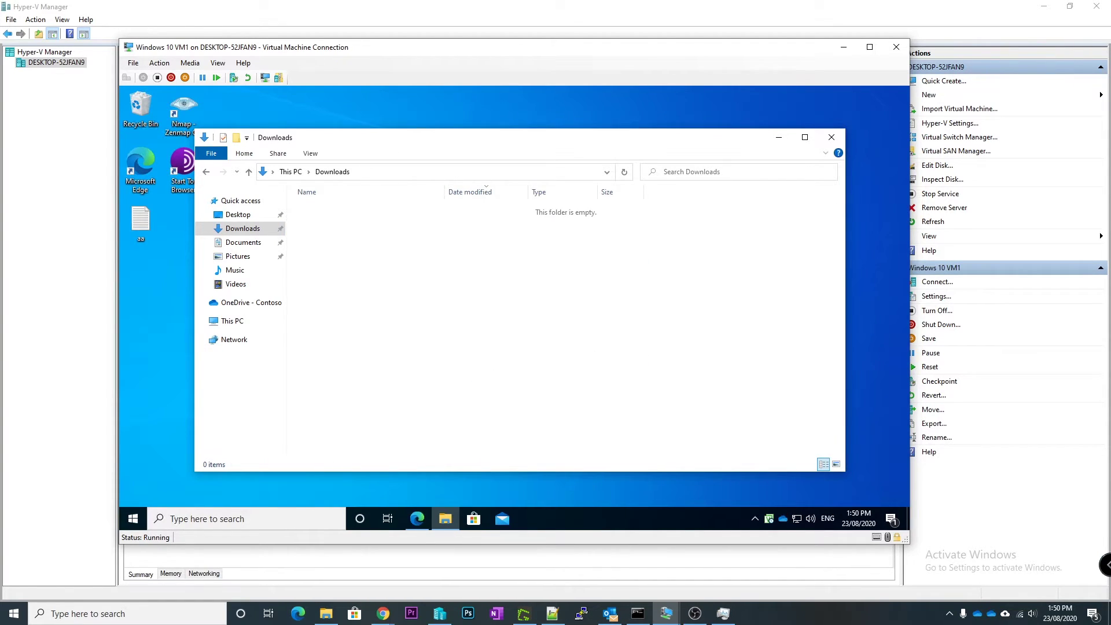
left_click(832, 137)
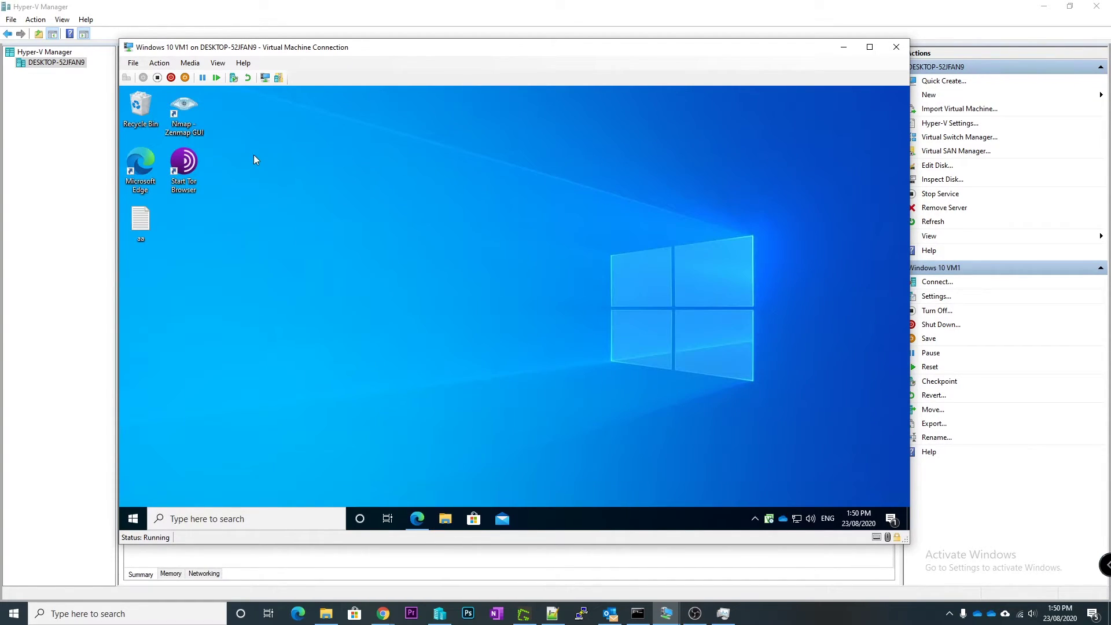
Step: Shut down the virtual machine from the Win+X power menu
right_click(133, 519)
mouse_move(193, 489)
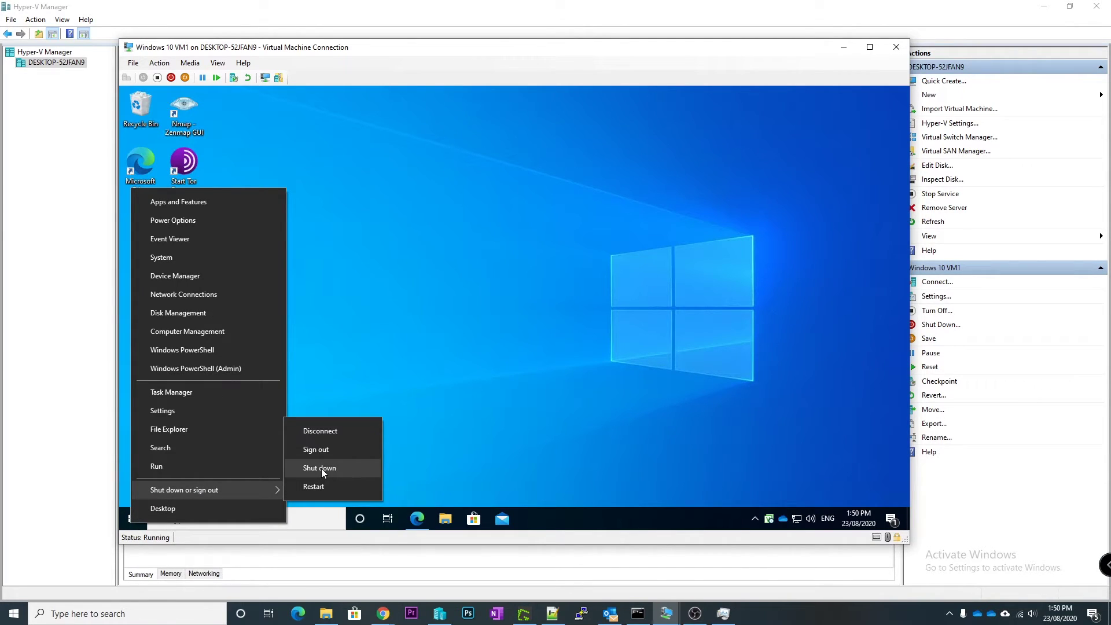
left_click(321, 468)
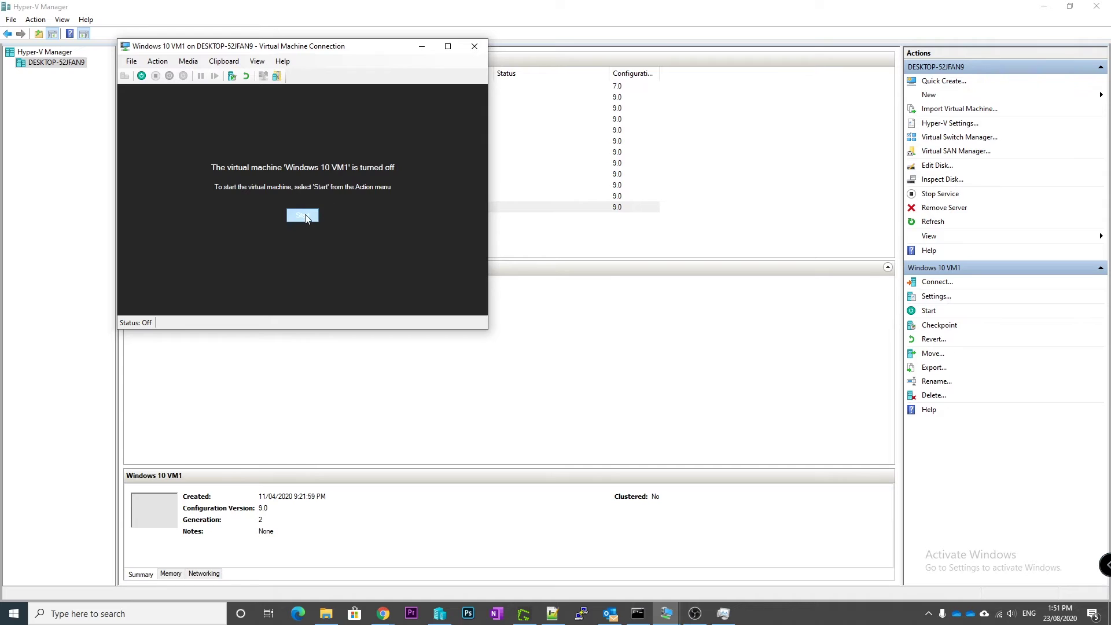
Step: Start Windows 10 VM1 from its last state and boot it from the recovery CD/DVD
left_click(303, 216)
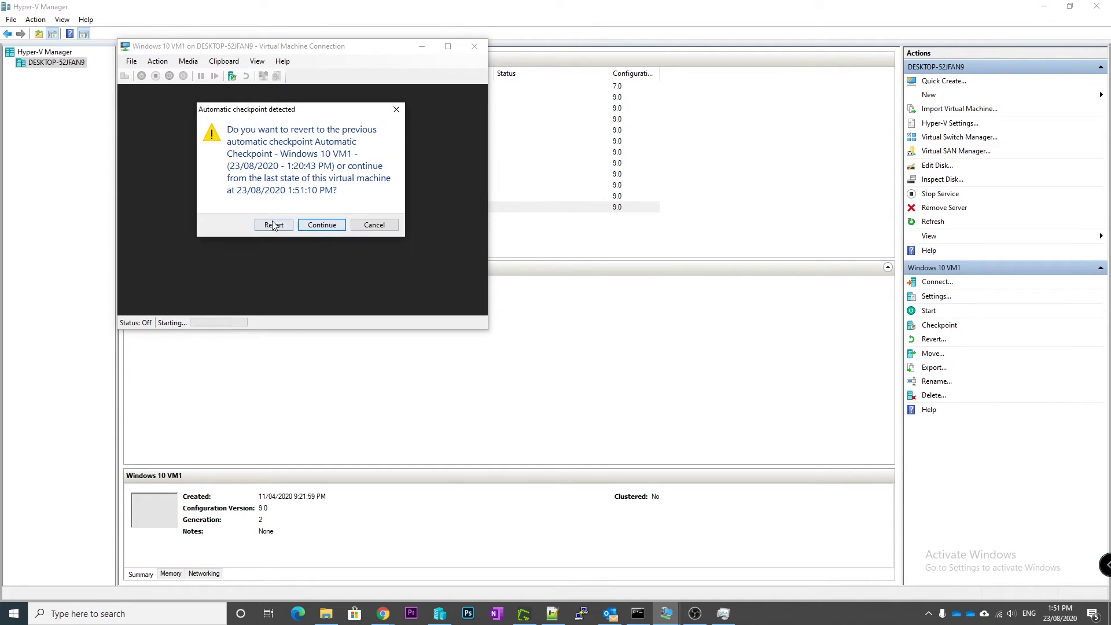
left_click(319, 226)
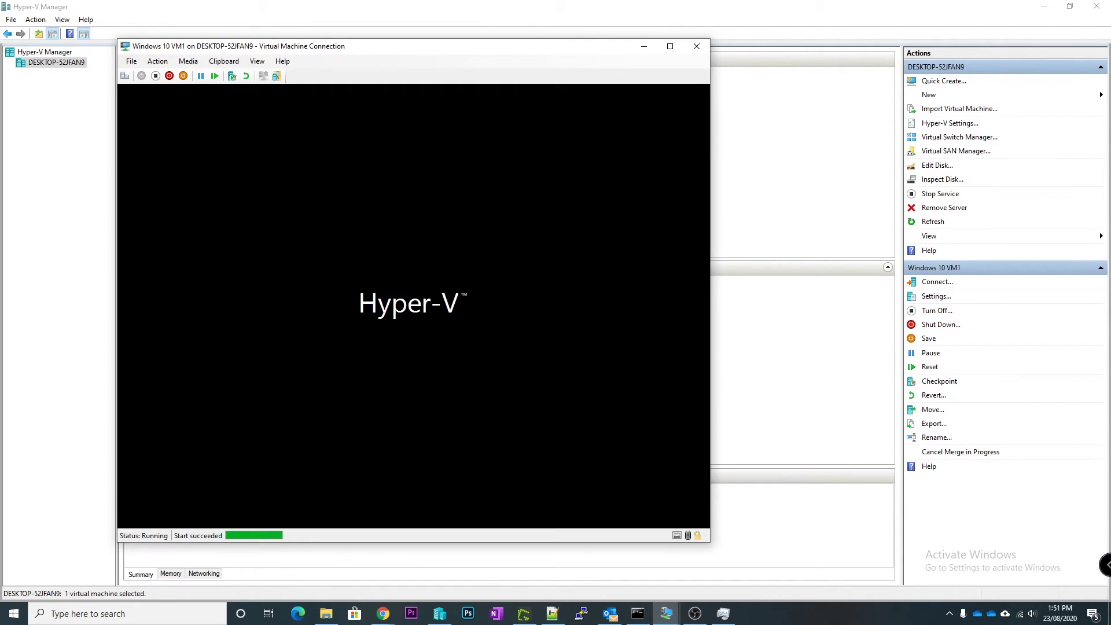
key("Return")
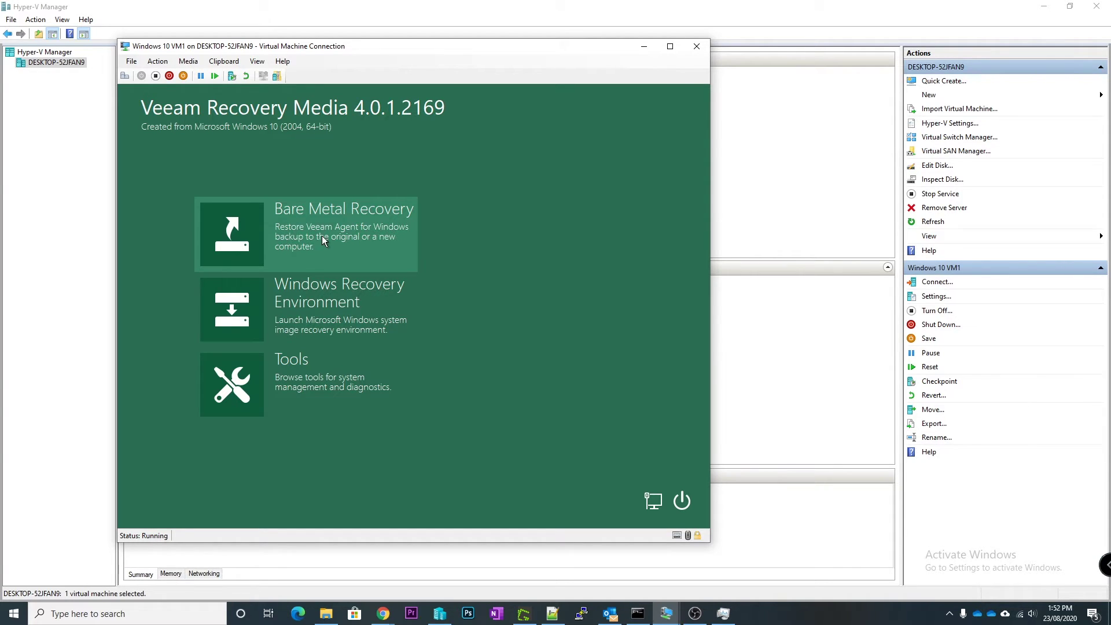
Step: Start a bare metal recovery from network shared folder \\DC1\Backup and dismiss the access error
left_click(313, 239)
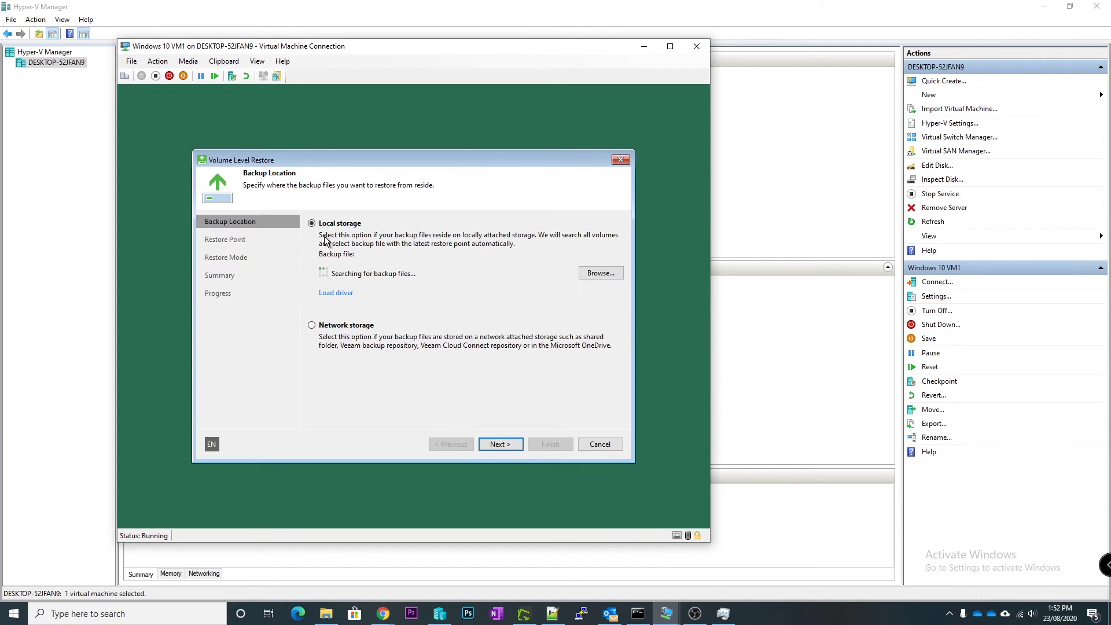
left_click(360, 326)
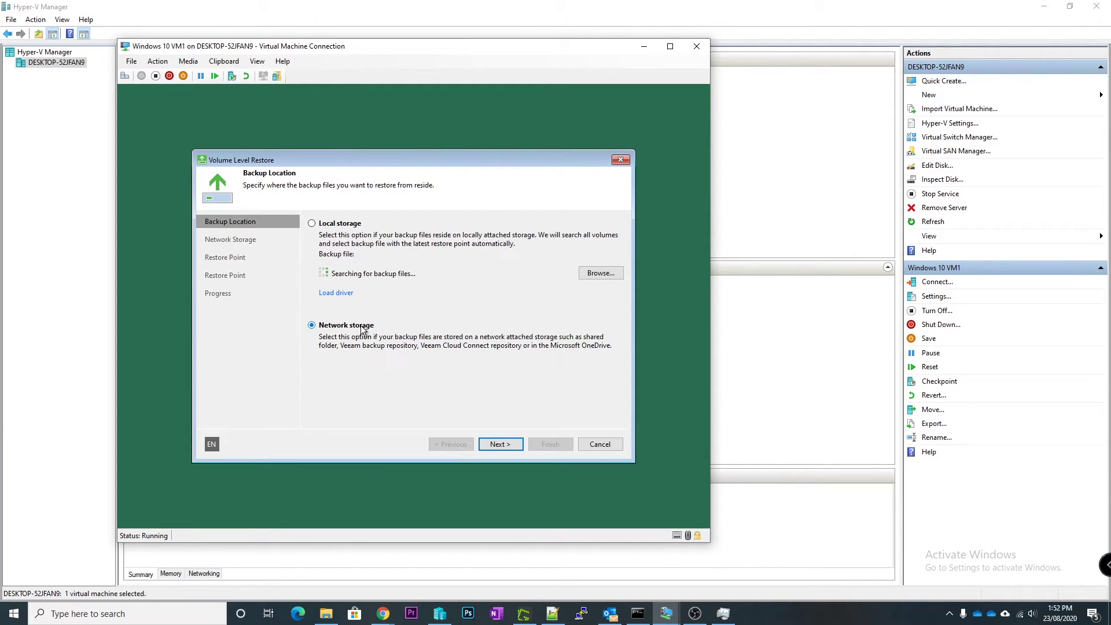
left_click(501, 444)
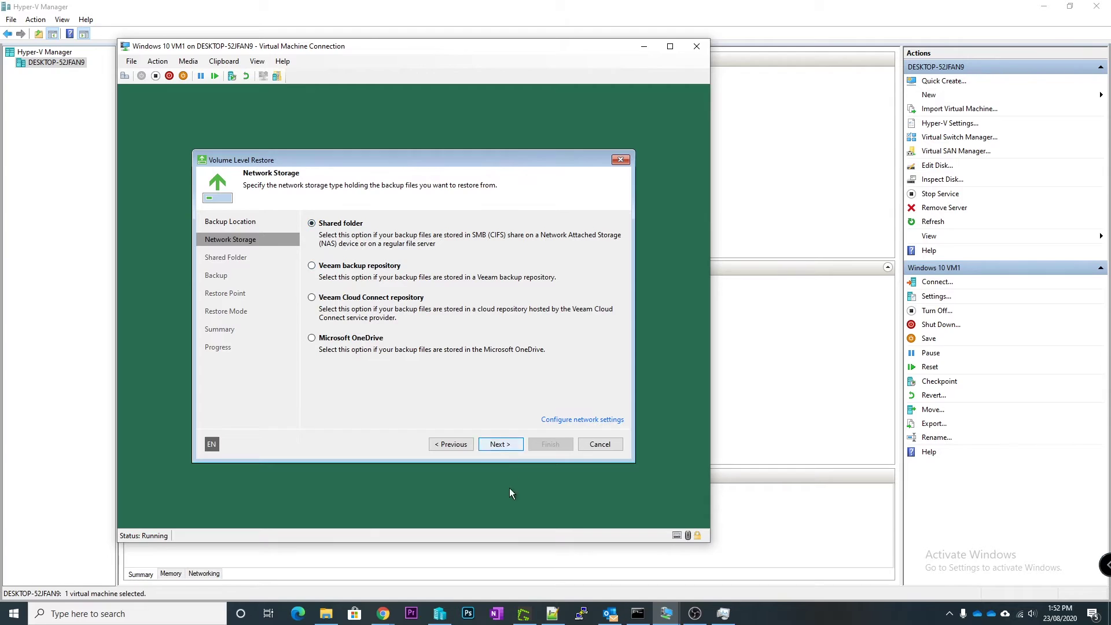
left_click(500, 444)
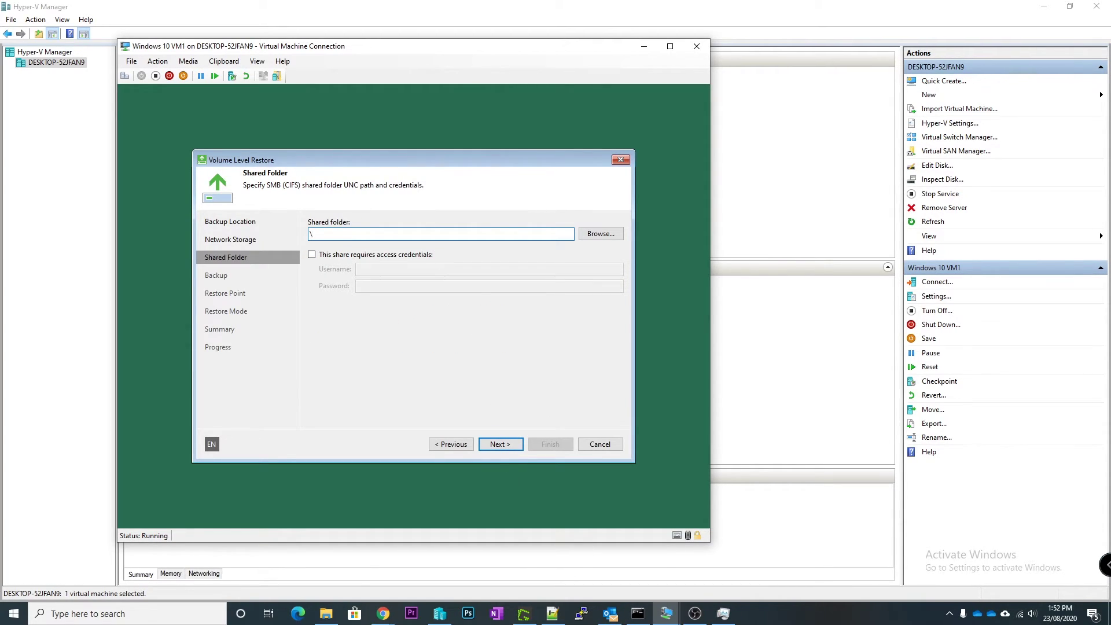
type("\\\\DC1\\Backup")
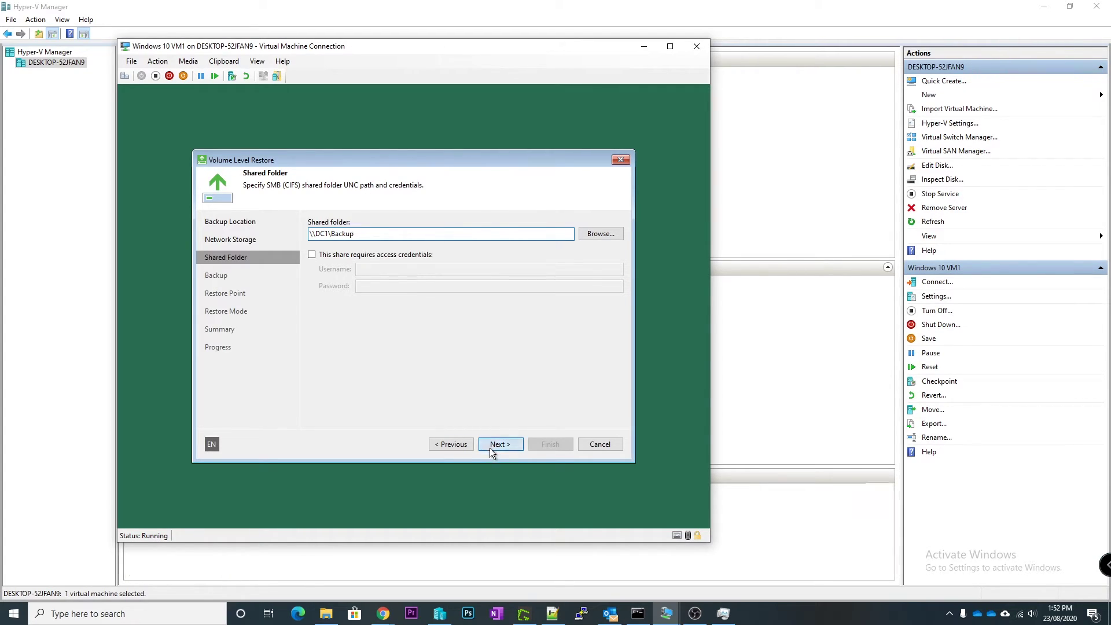
left_click(490, 448)
left_click(460, 353)
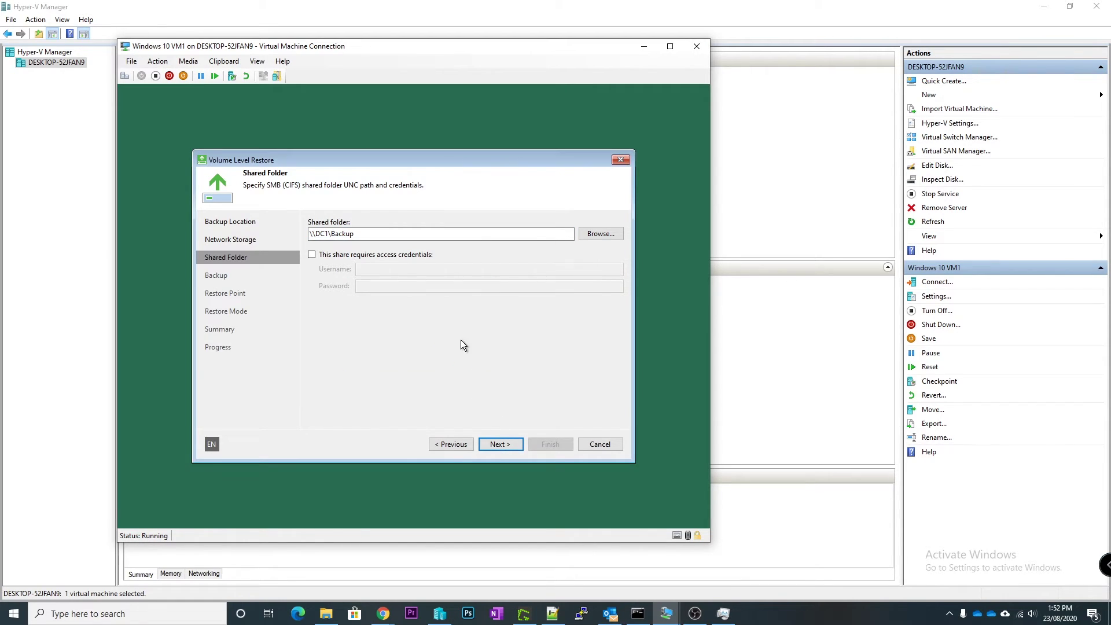
Step: Require share credentials, enter the domain username and password, and continue
left_click(376, 256)
left_click(388, 268)
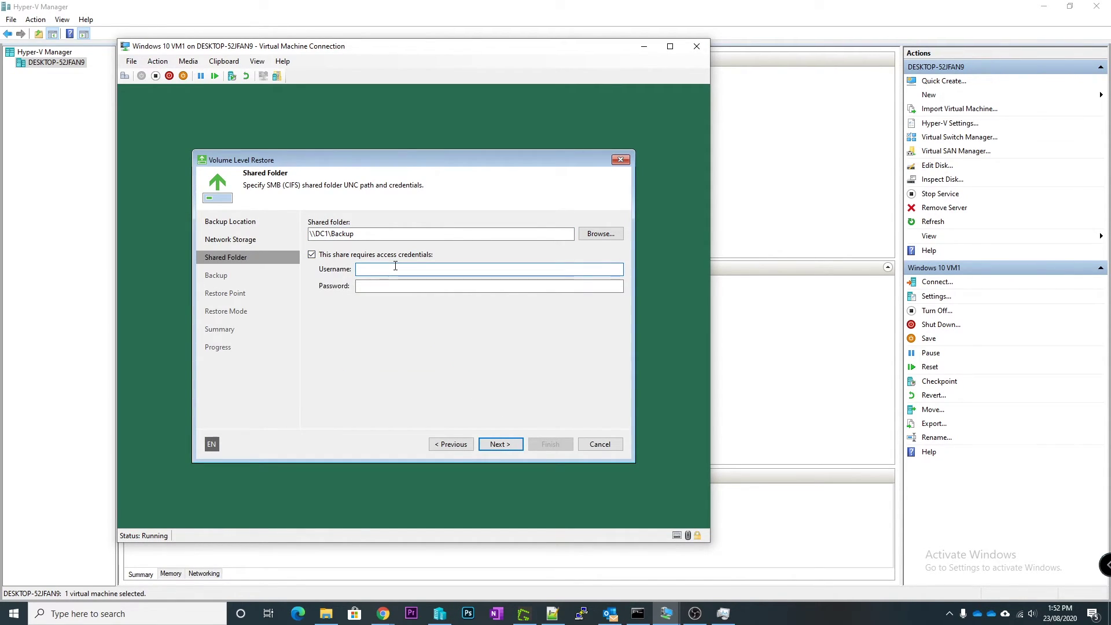
type("test\\jake")
left_click(371, 286)
type("•••••••••")
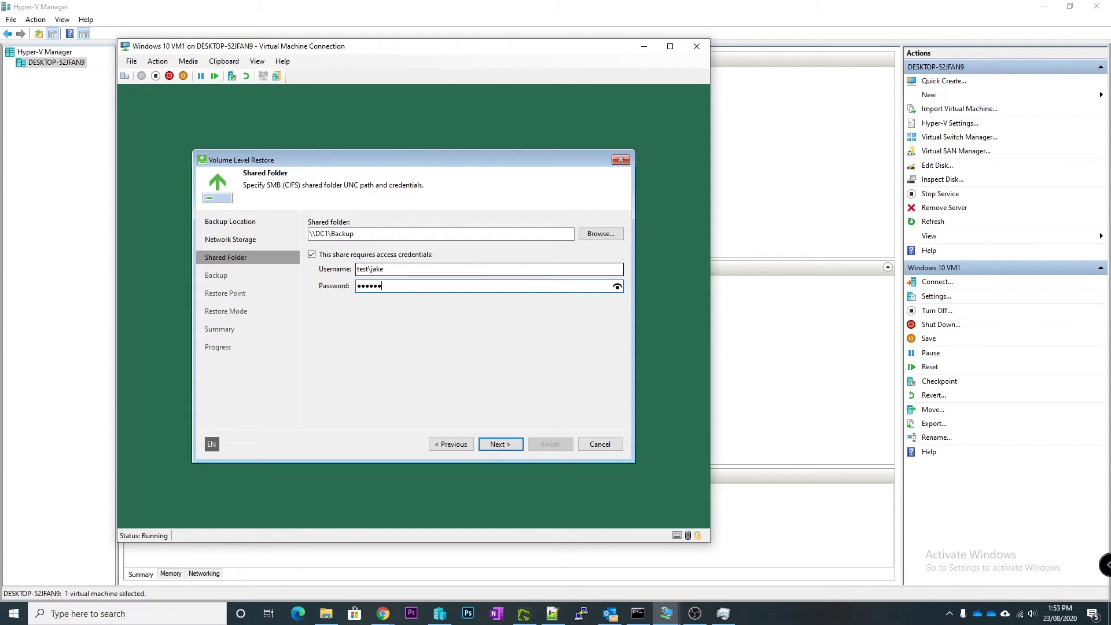
type("••")
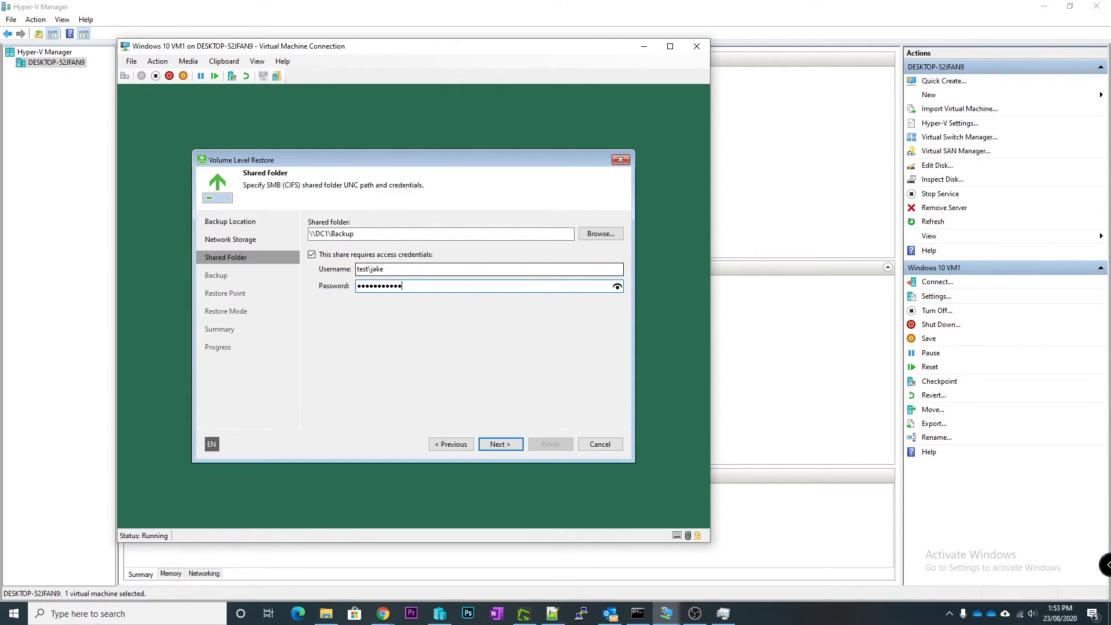
left_click(509, 445)
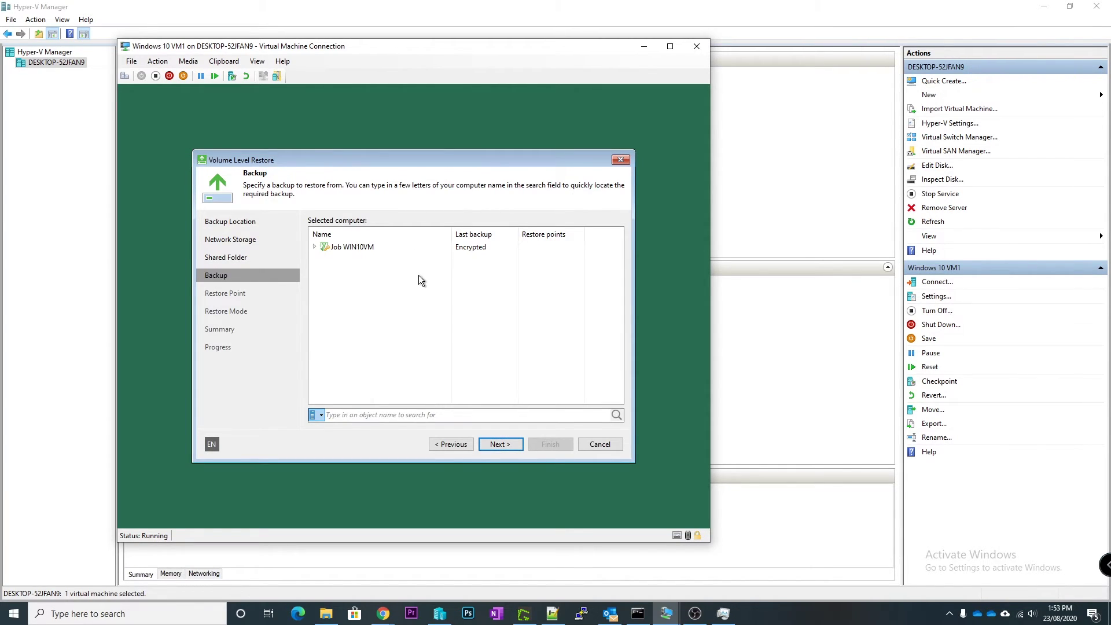
Step: Unlock the Job WIN10VM backup with its encryption password and select the WIN10VM computer
left_click(425, 247)
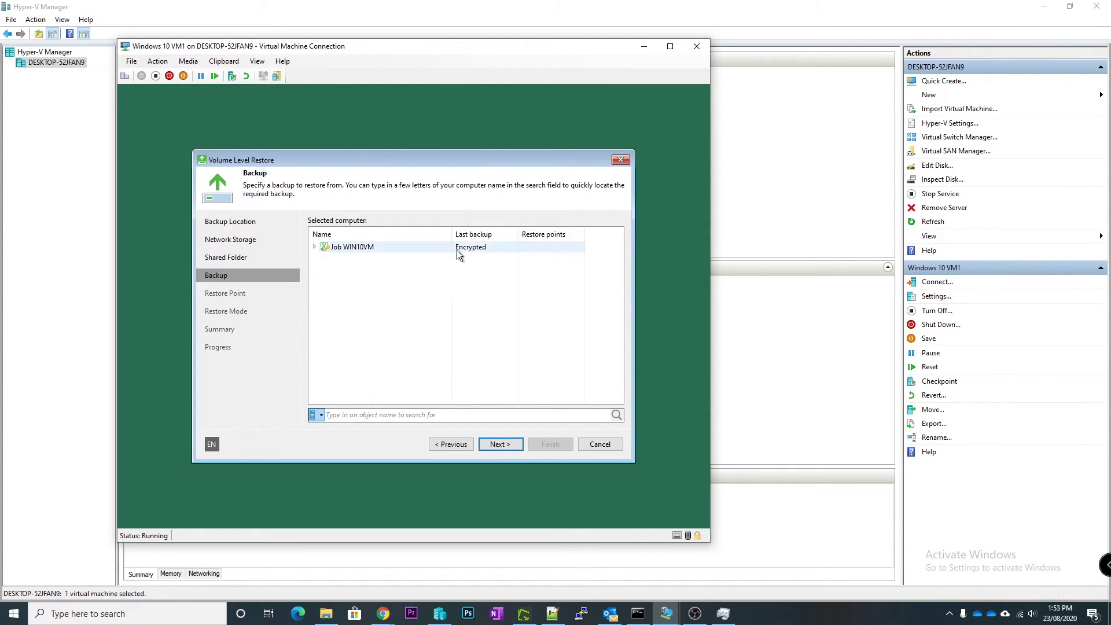
left_click(319, 251)
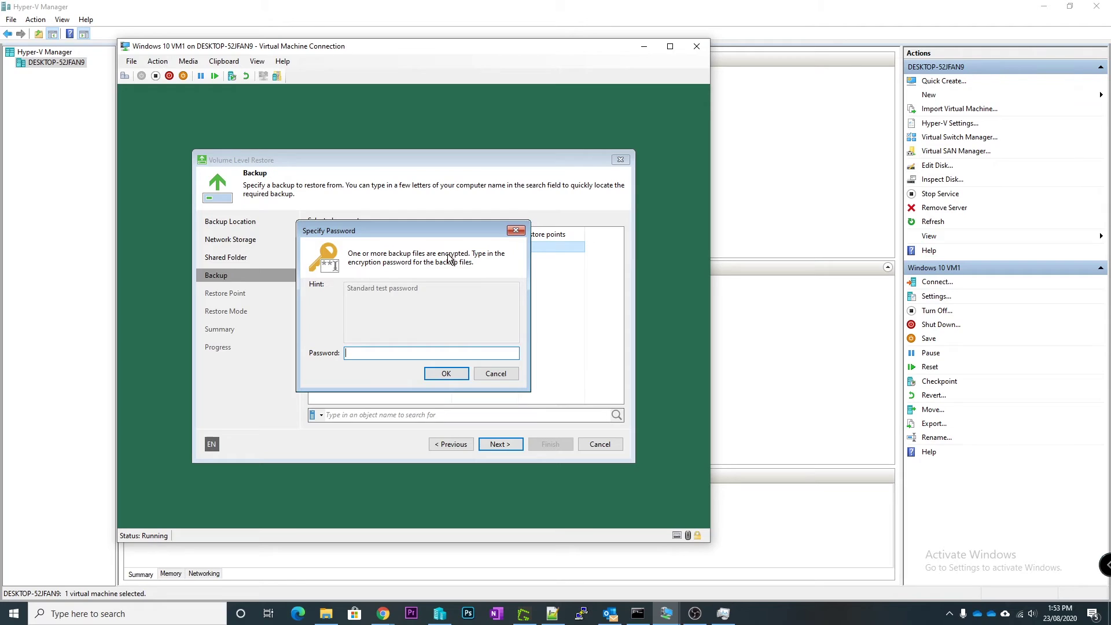
type("•••••••••••")
key("Return")
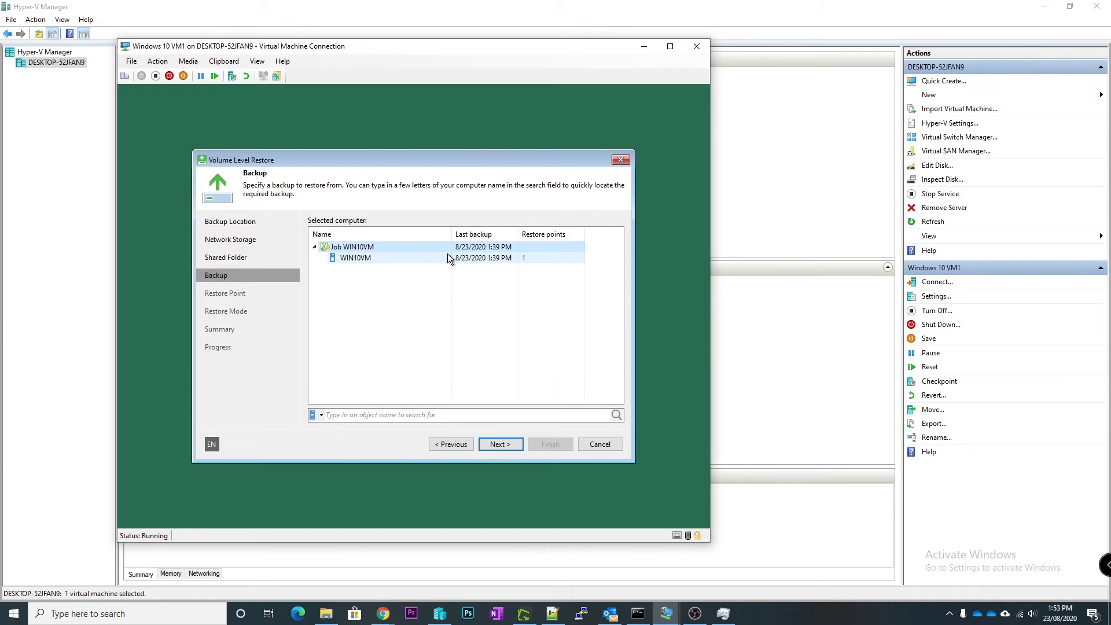
left_click(394, 258)
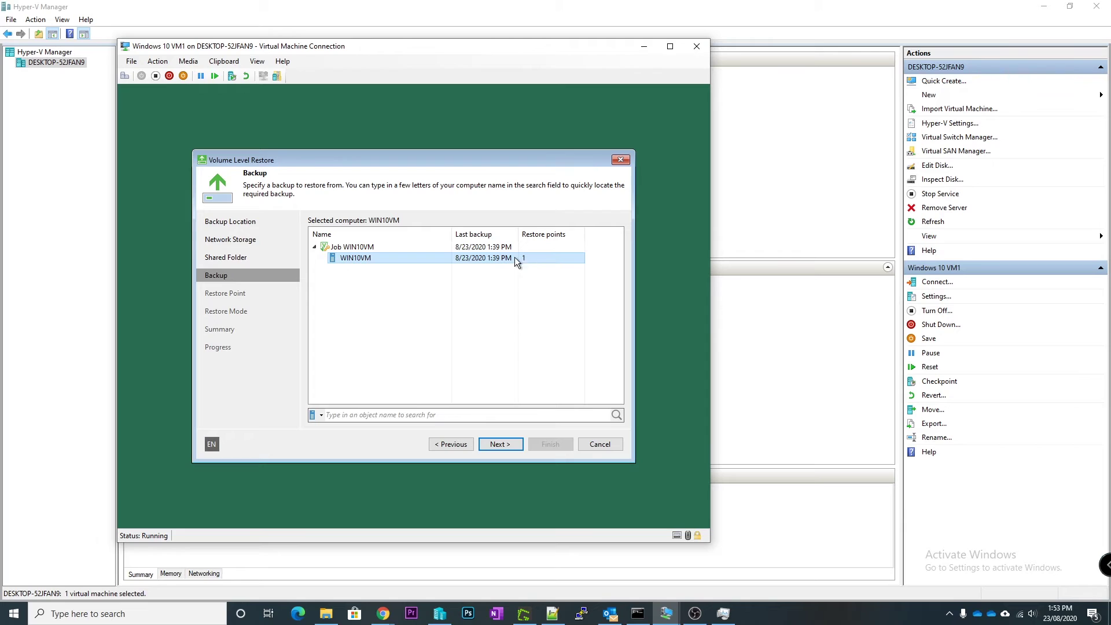
Step: Accept the 8/23/2020 1:39 PM restore point and Entire computer mode, then start restoring
left_click(501, 444)
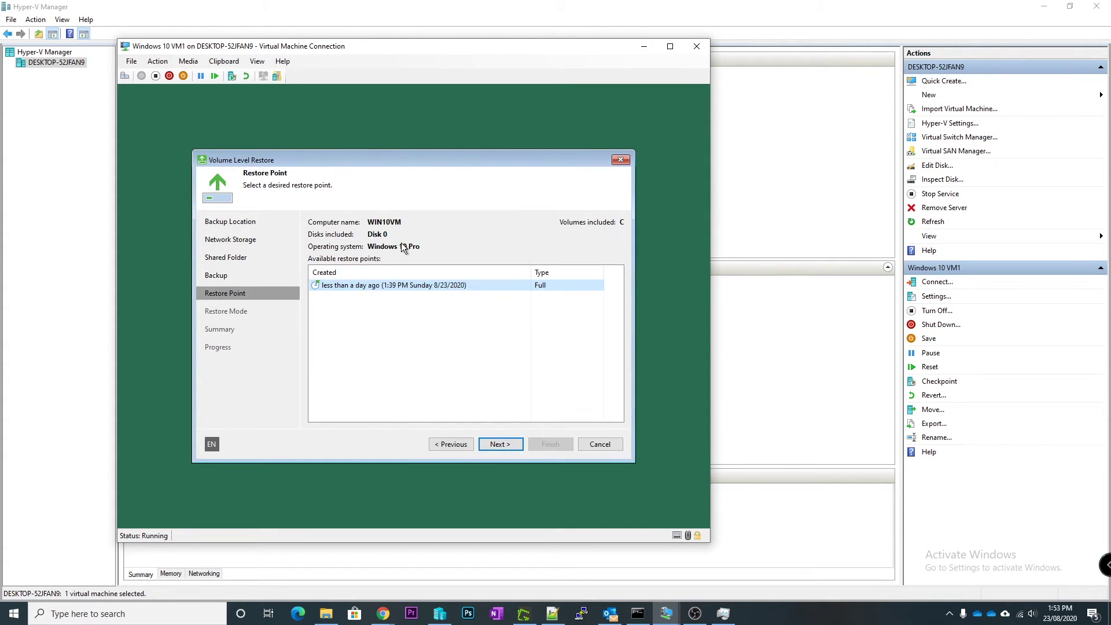
left_click(504, 445)
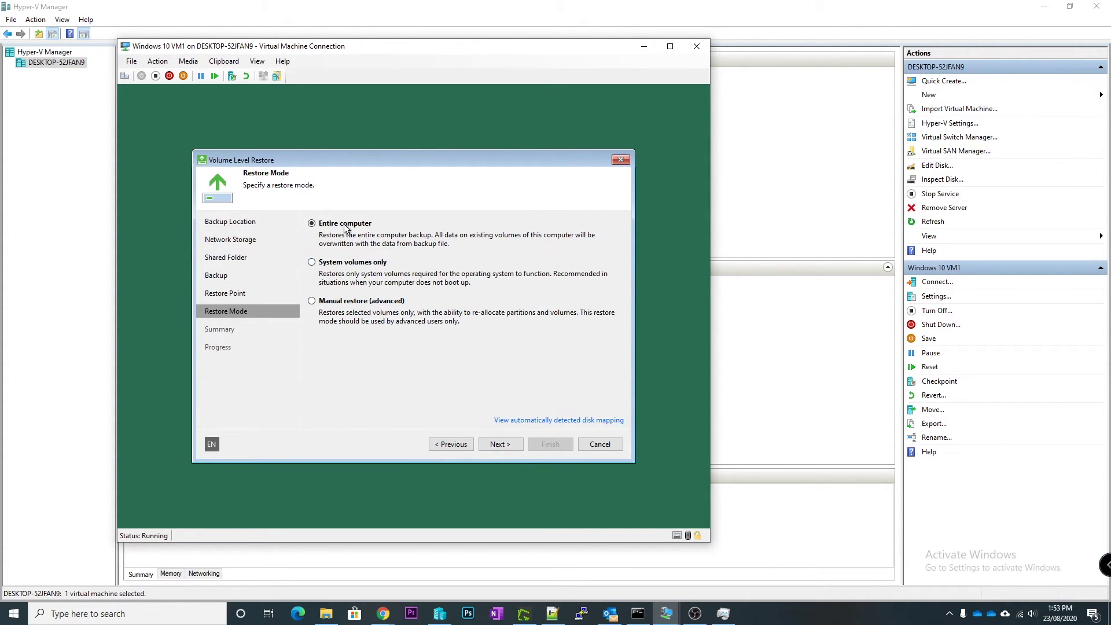
left_click(505, 446)
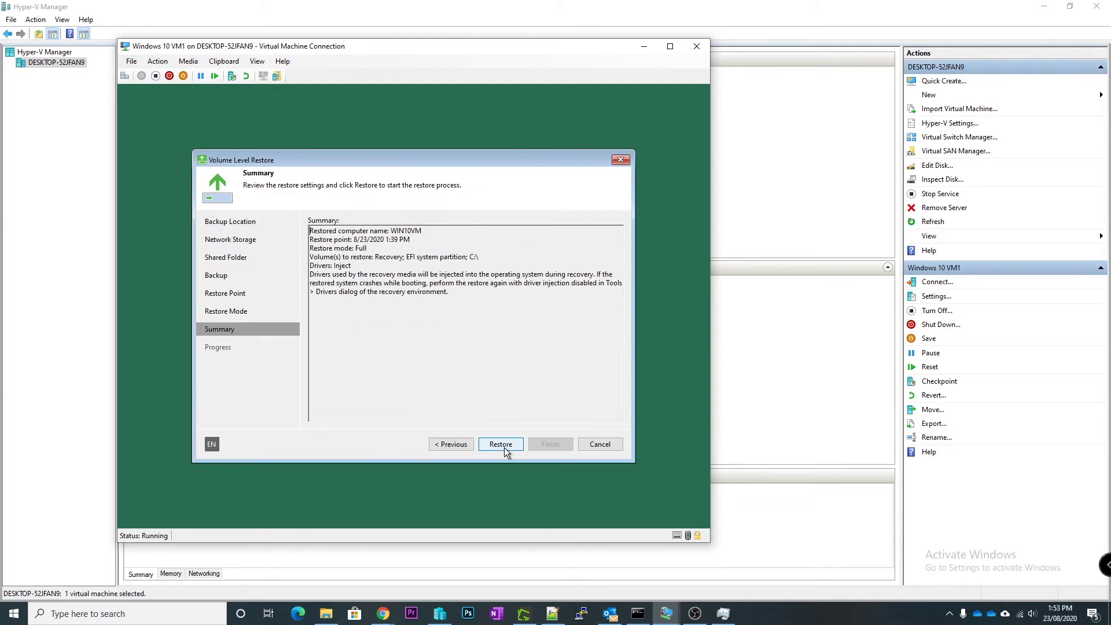
left_click(505, 447)
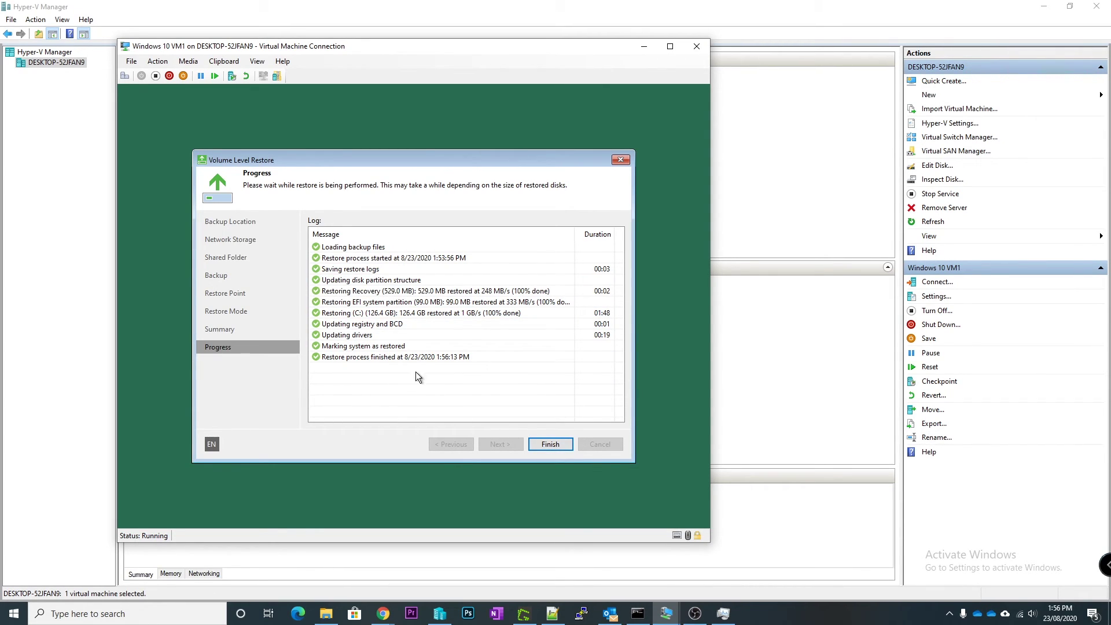
Step: Finish the wizard, confirm rebooting now, and maximize the VM connection window
left_click(552, 445)
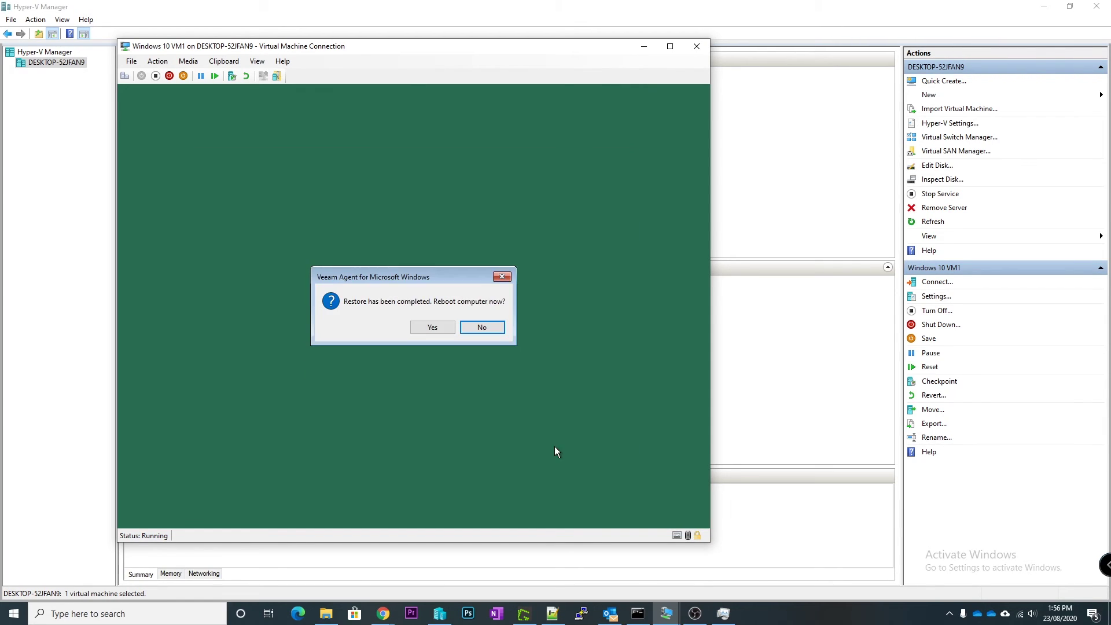
left_click(432, 331)
left_click(670, 47)
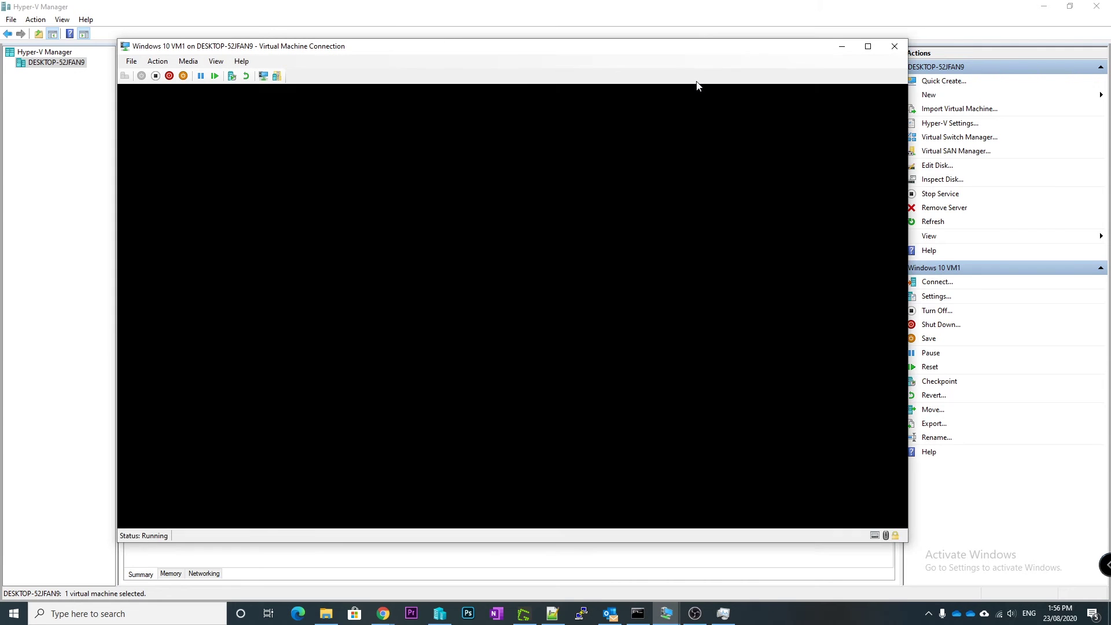
Step: Sign in to the restored Windows 10 VM with the account password
left_click(868, 46)
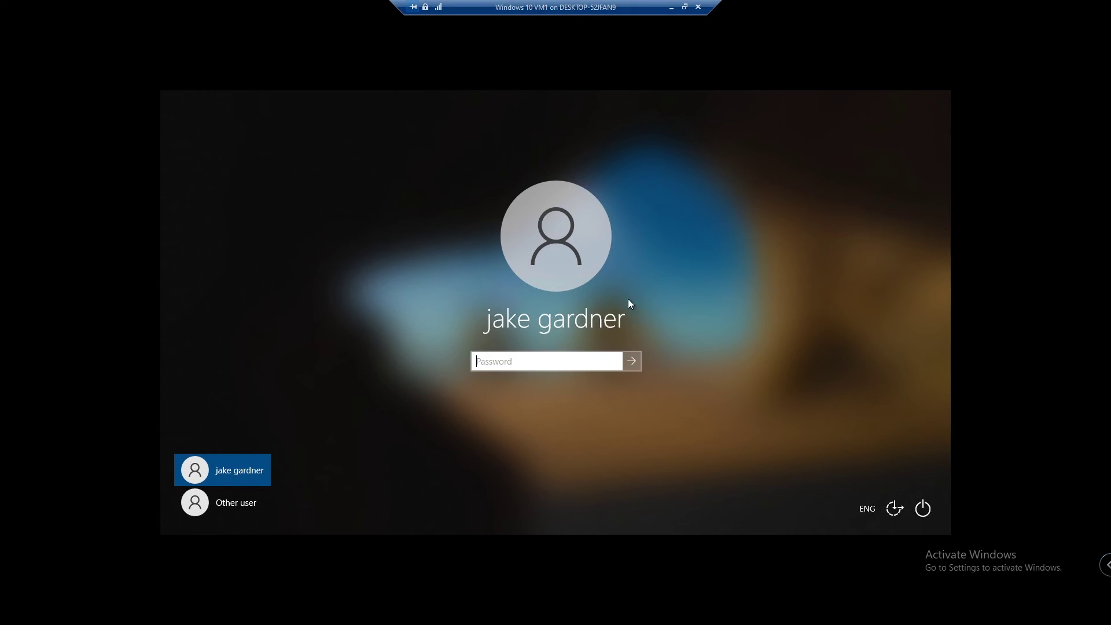
type("••••••••••••")
key("Return")
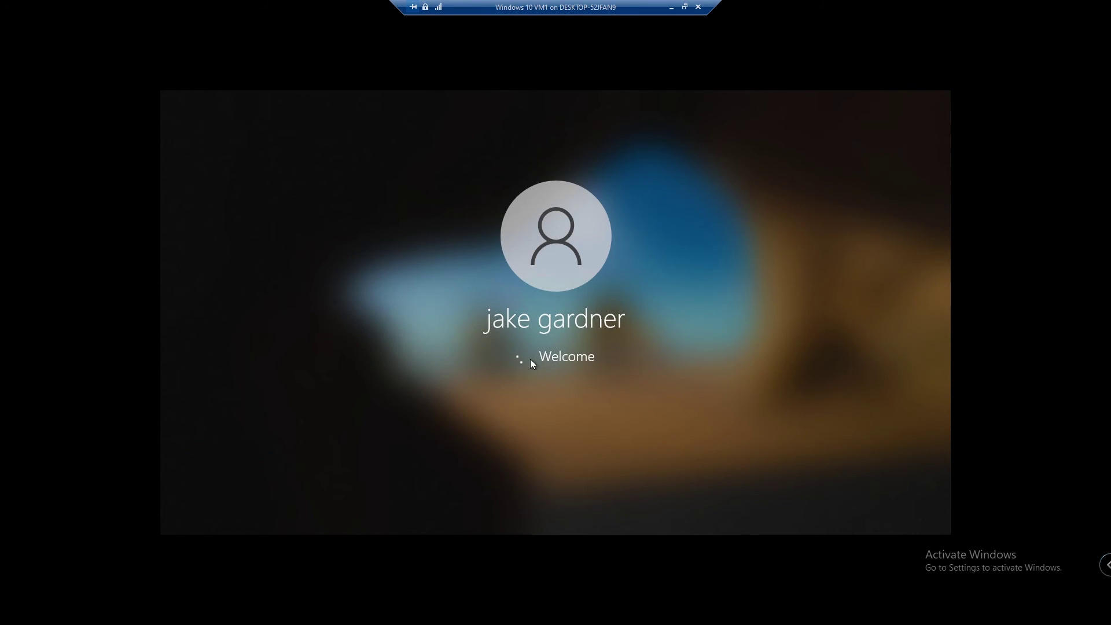
Step: Return the VM view to full screen and clear the desktop icon selection
left_click(684, 9)
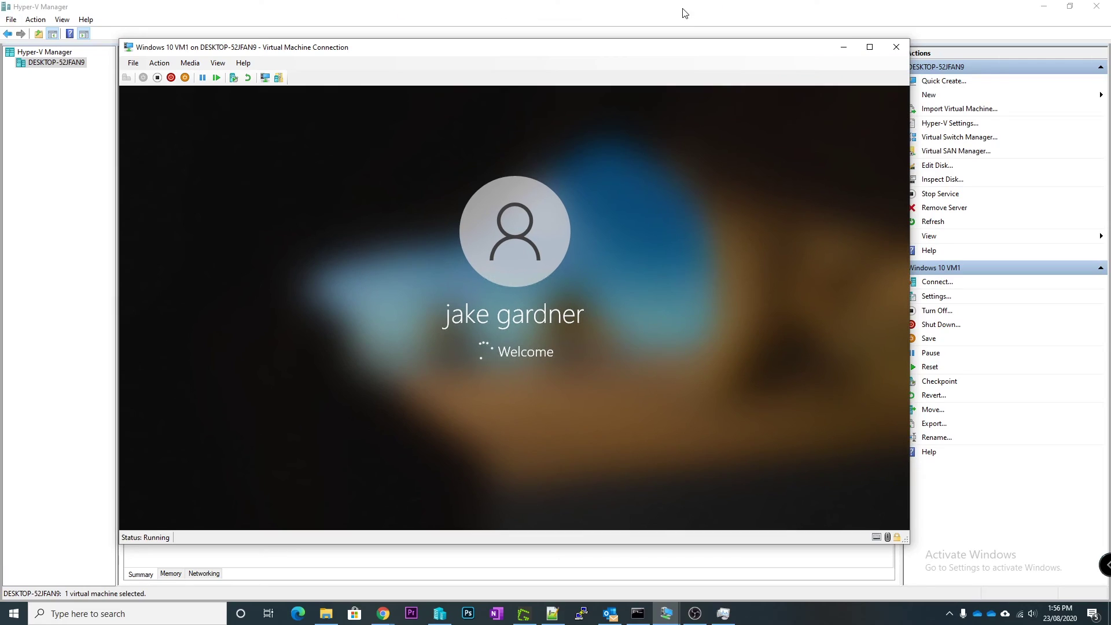
left_click(870, 47)
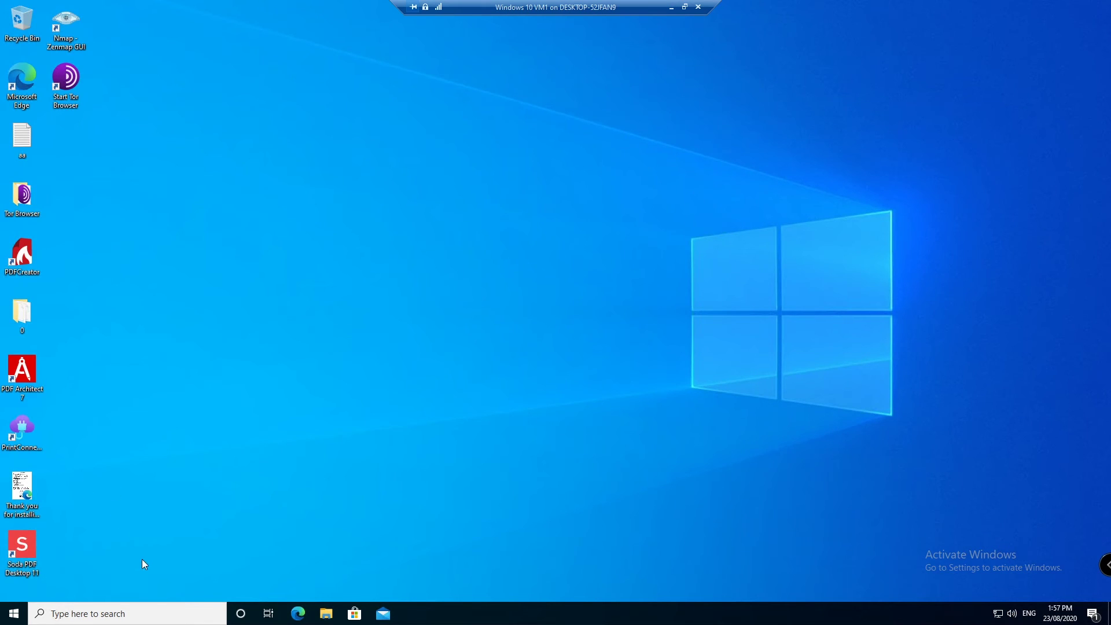
left_click_drag(141, 559, 28, 257)
left_click(339, 293)
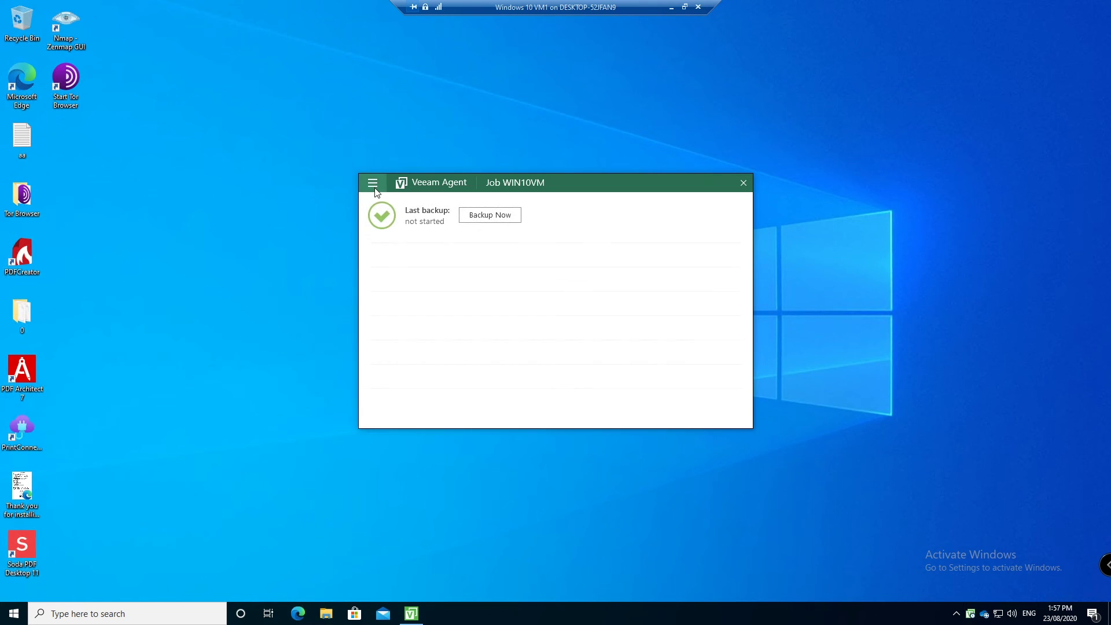
Step: Open Settings from the Veeam Agent main menu
left_click(376, 190)
left_click(395, 262)
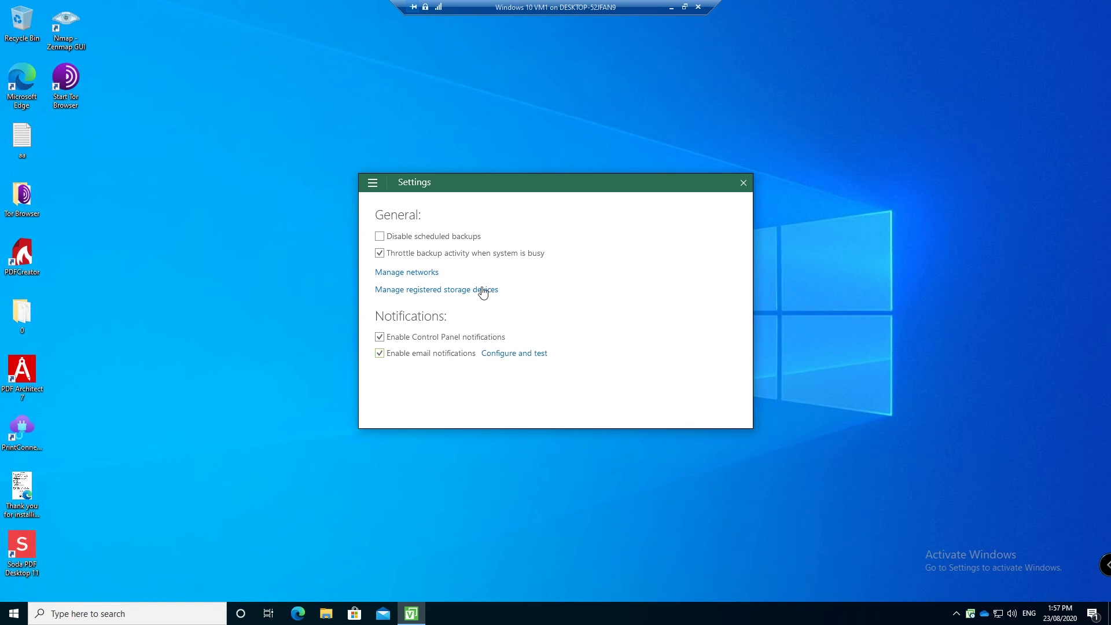
Step: Open 'Configure and test' for email, show the SMTP server settings, and enable SSL/TLS
left_click(507, 354)
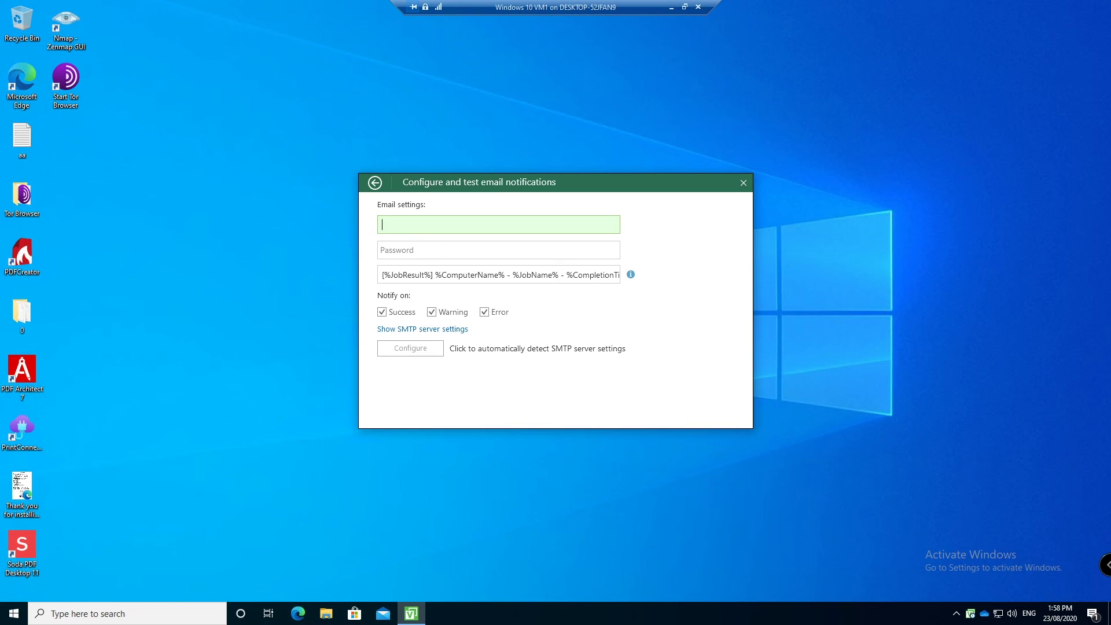
left_click(442, 248)
left_click_drag(416, 275, 643, 276)
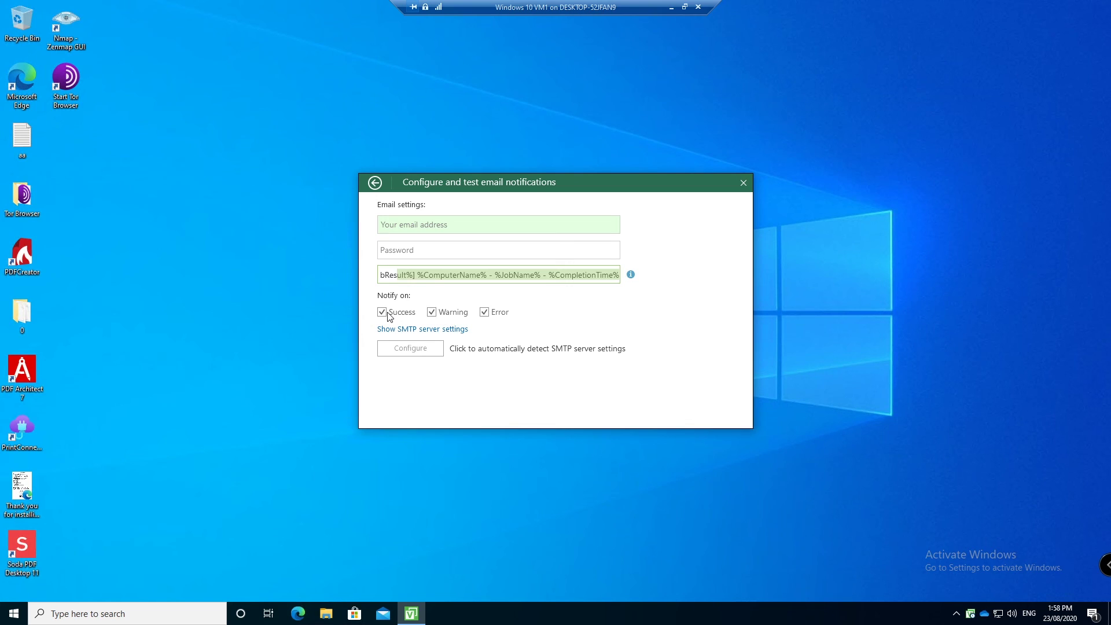
left_click(421, 329)
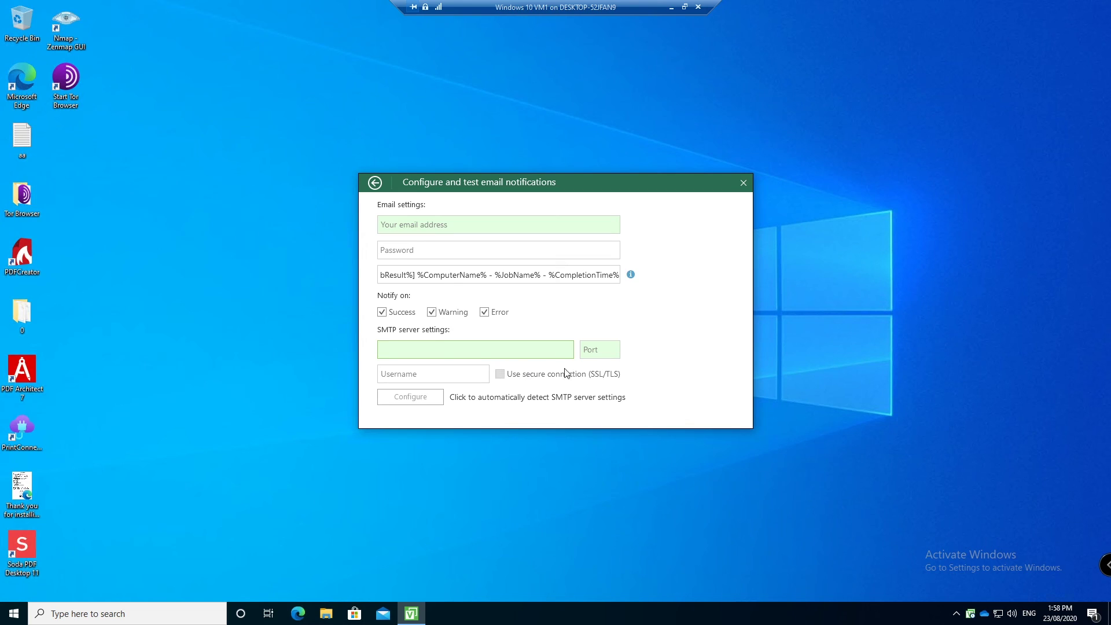
left_click(535, 374)
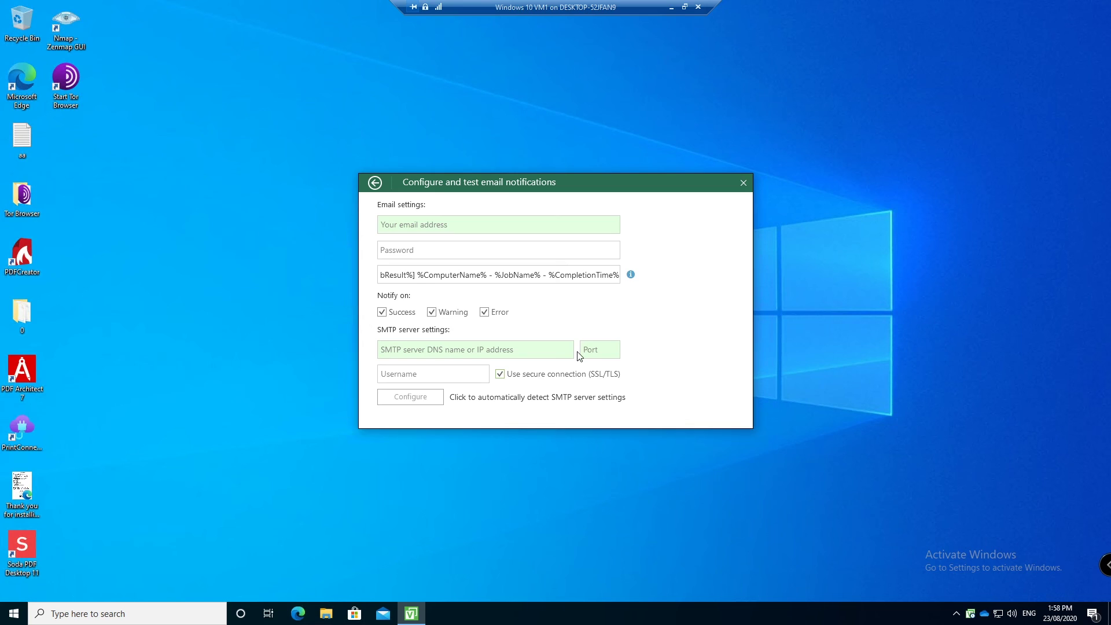